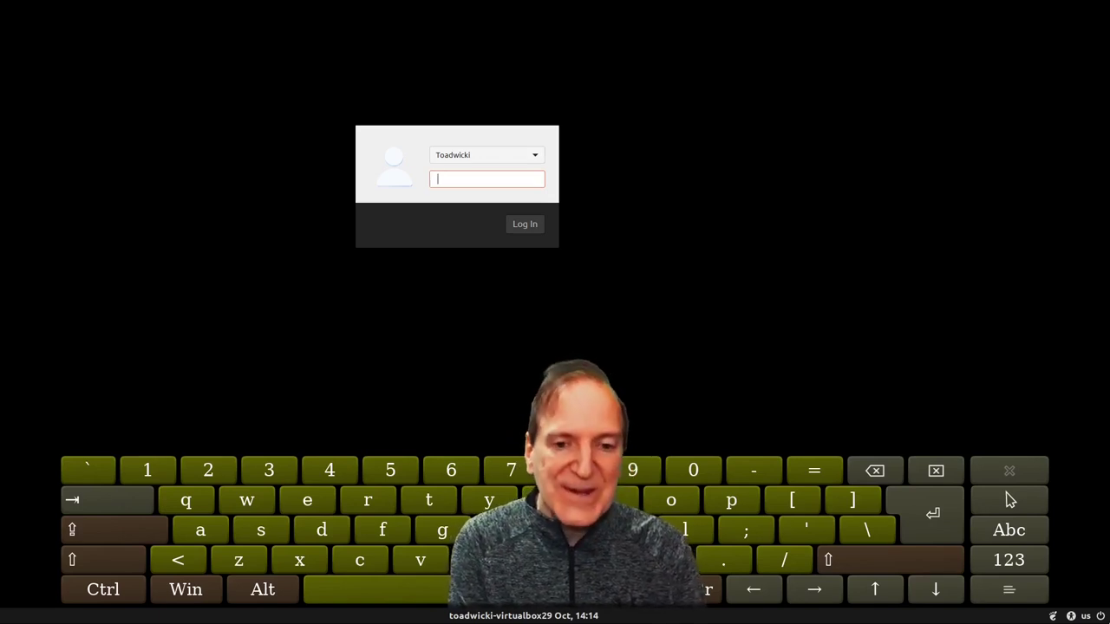
Step: Log in to the desktop session by entering the account password
type("••••••")
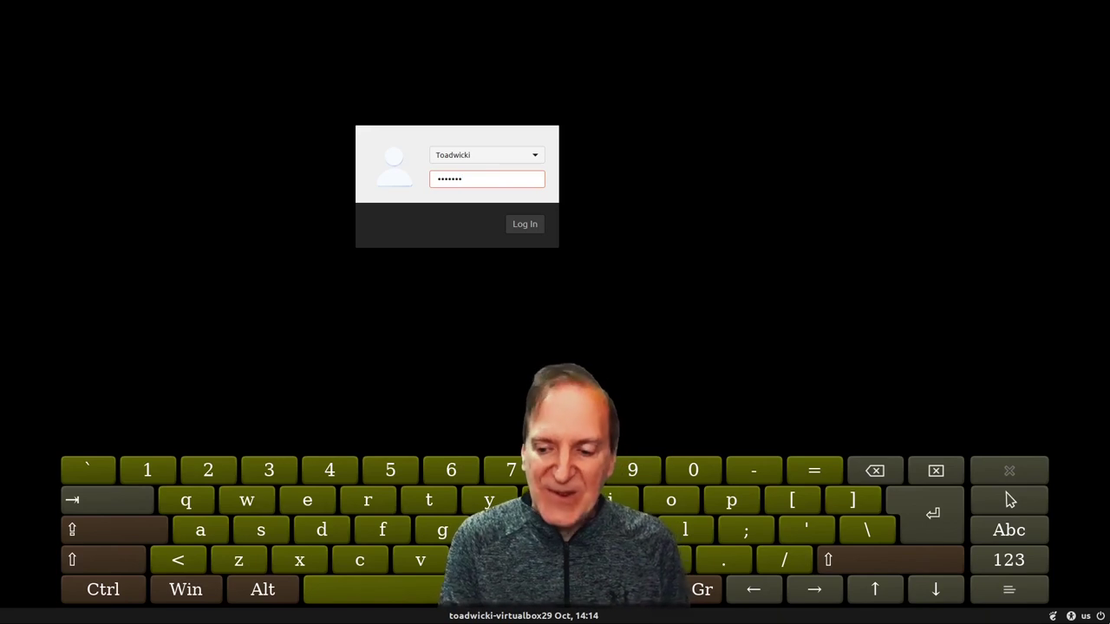
key("Return")
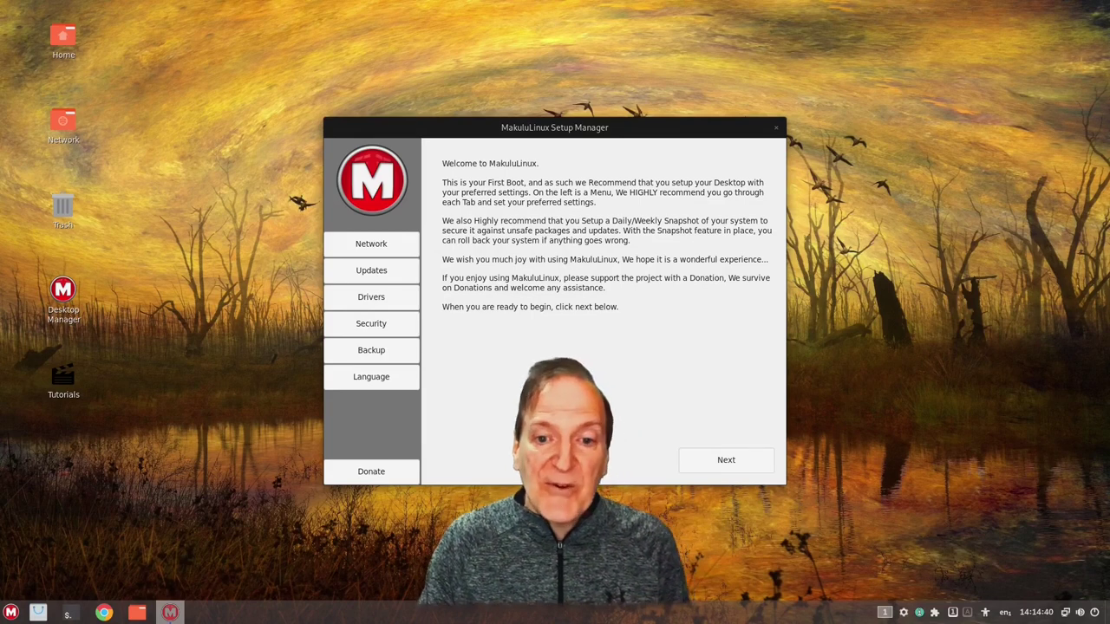
Step: Go through the Setup Manager's welcome, network, system updates and driver pages, and close it at Driver Setup
left_click_drag(571, 121, 609, 94)
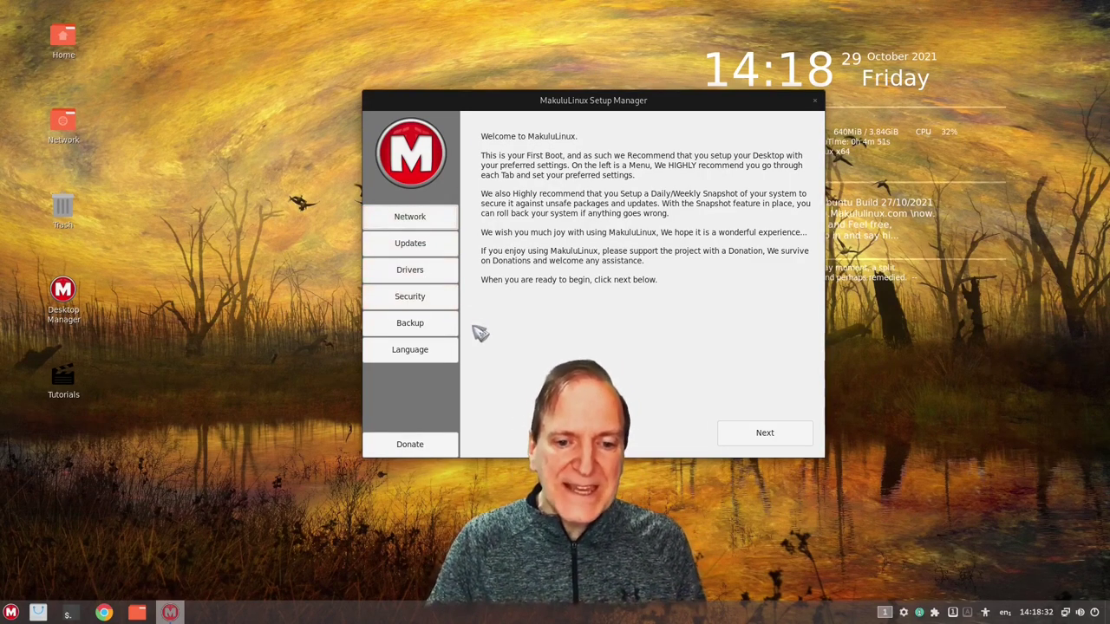
left_click_drag(602, 100, 552, 115)
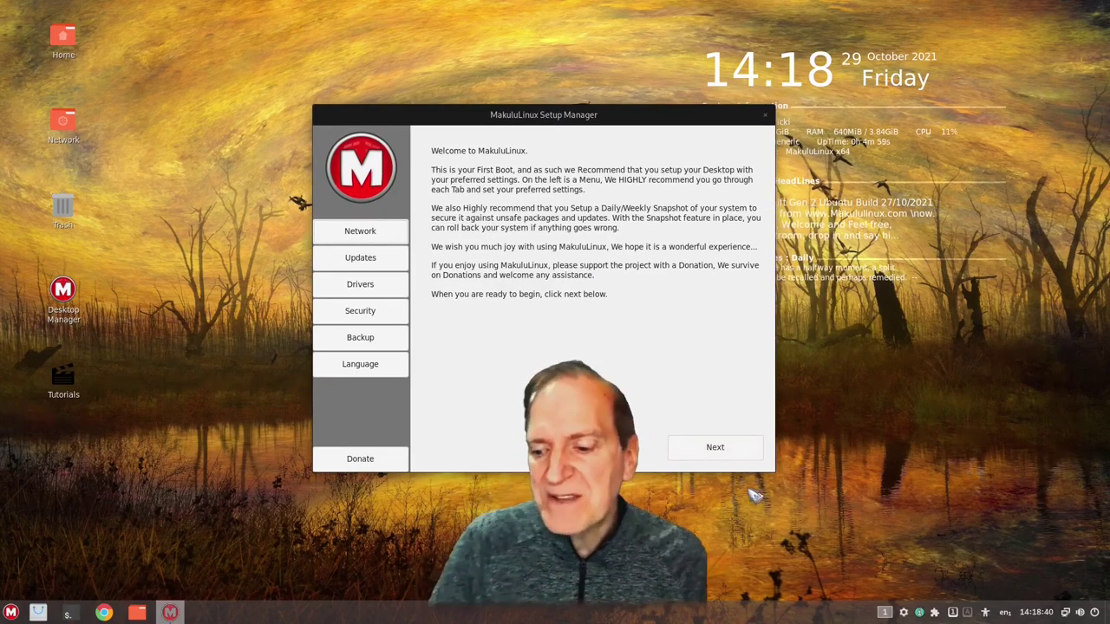
left_click(673, 445)
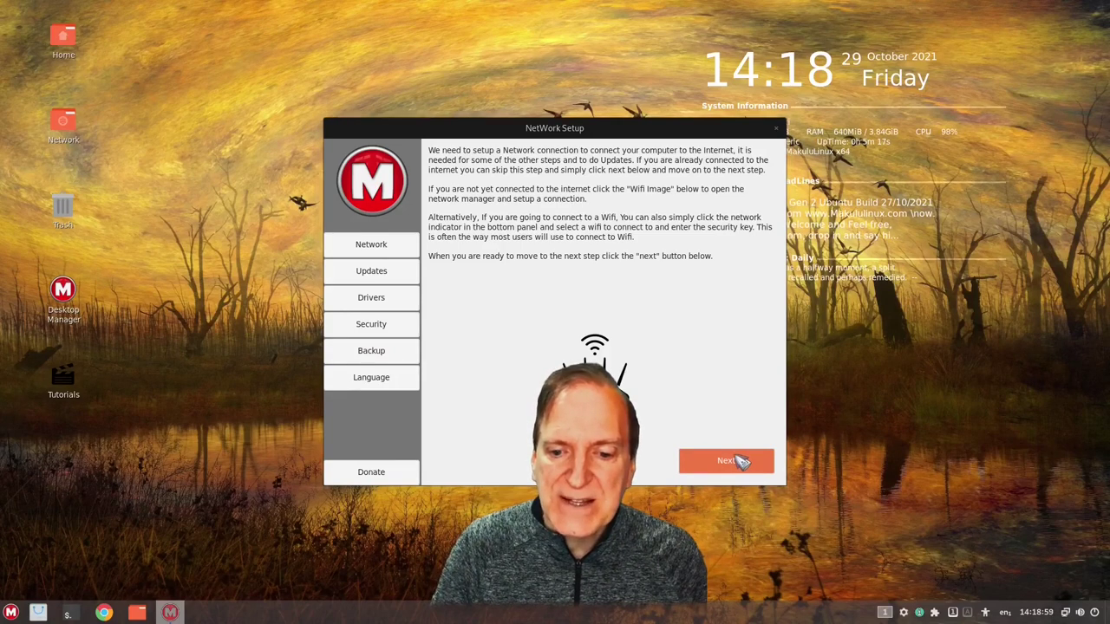
left_click(735, 462)
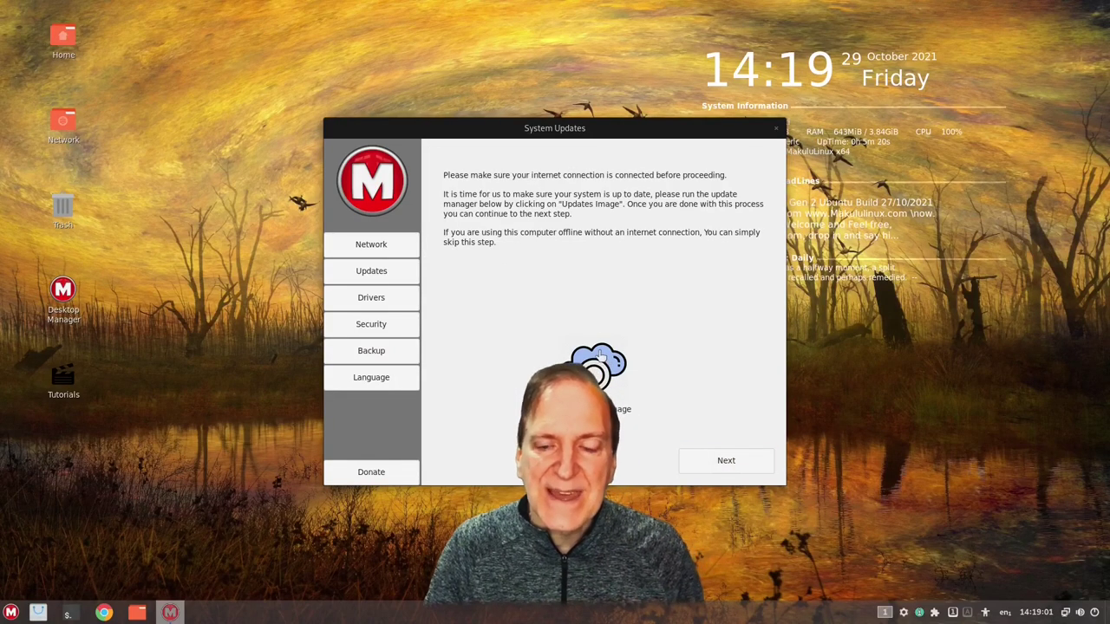
left_click(709, 463)
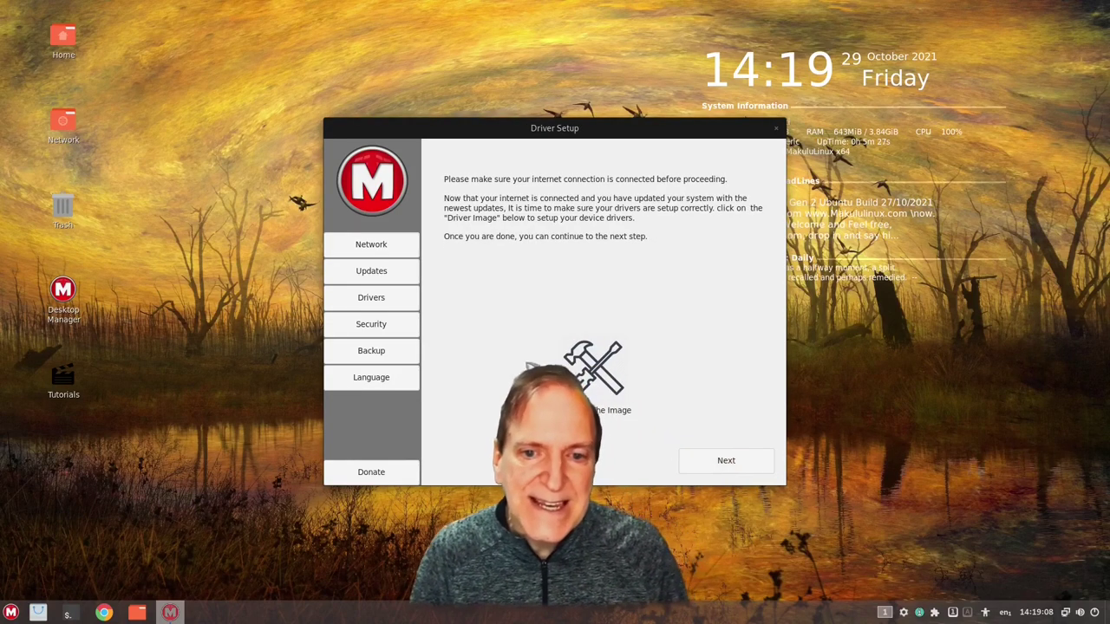
left_click(776, 129)
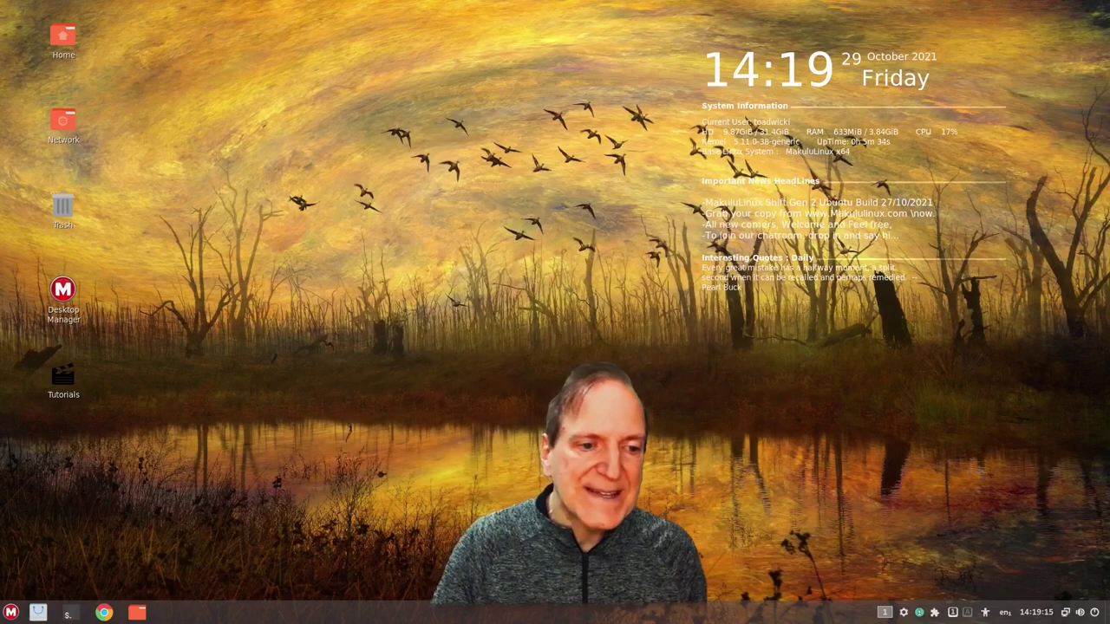
Step: Launch the Desktop Manager and reposition its window to show all the layout styles
left_click(65, 293)
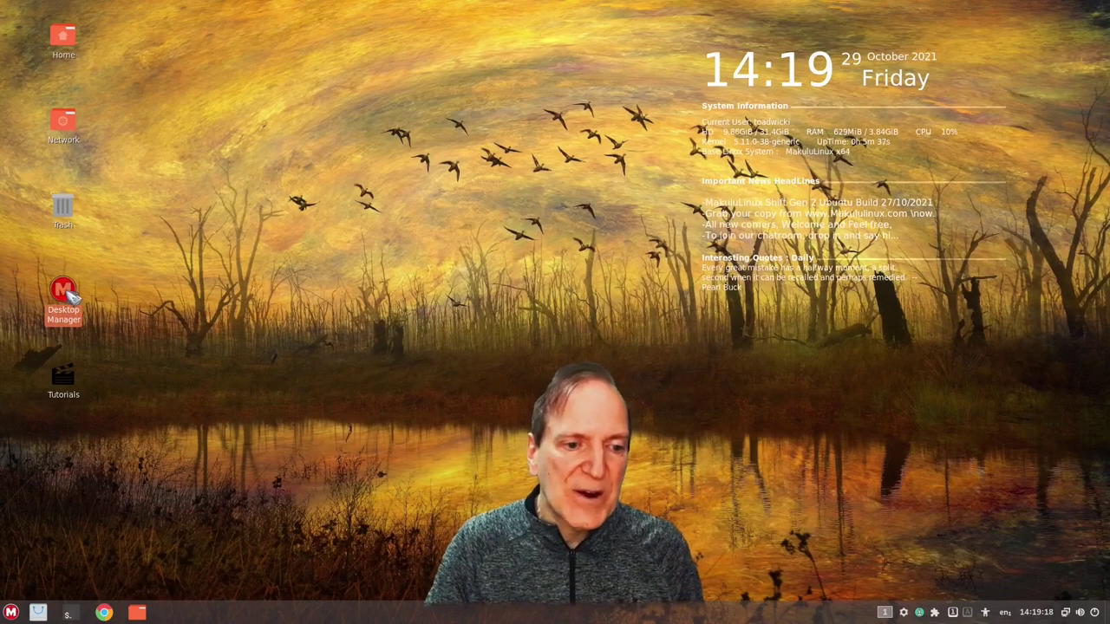
double_click(70, 295)
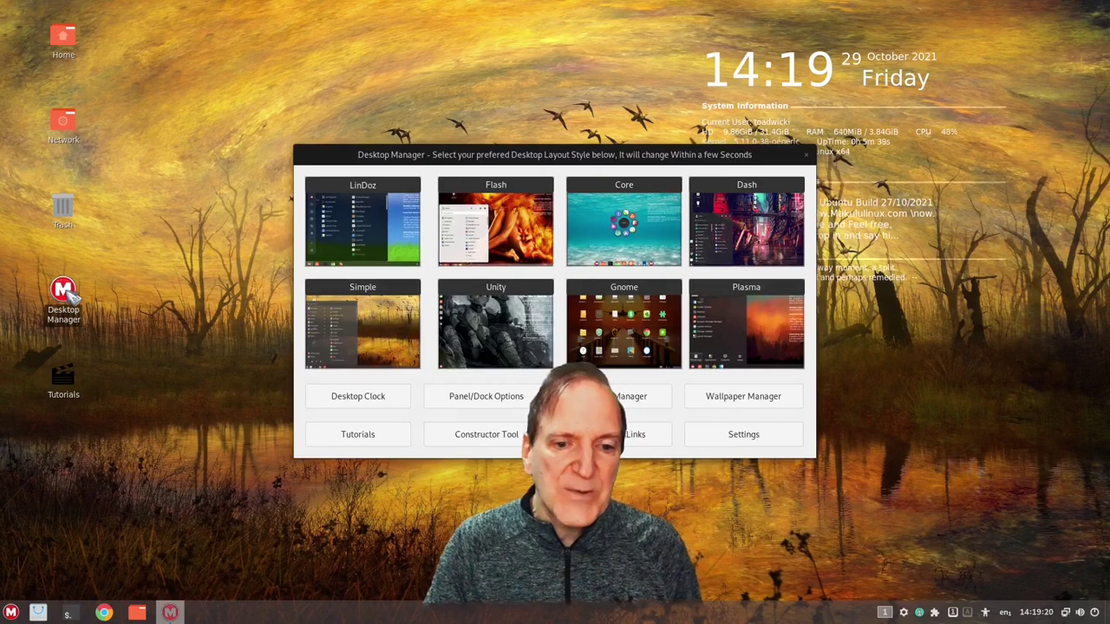
left_click_drag(517, 156, 538, 112)
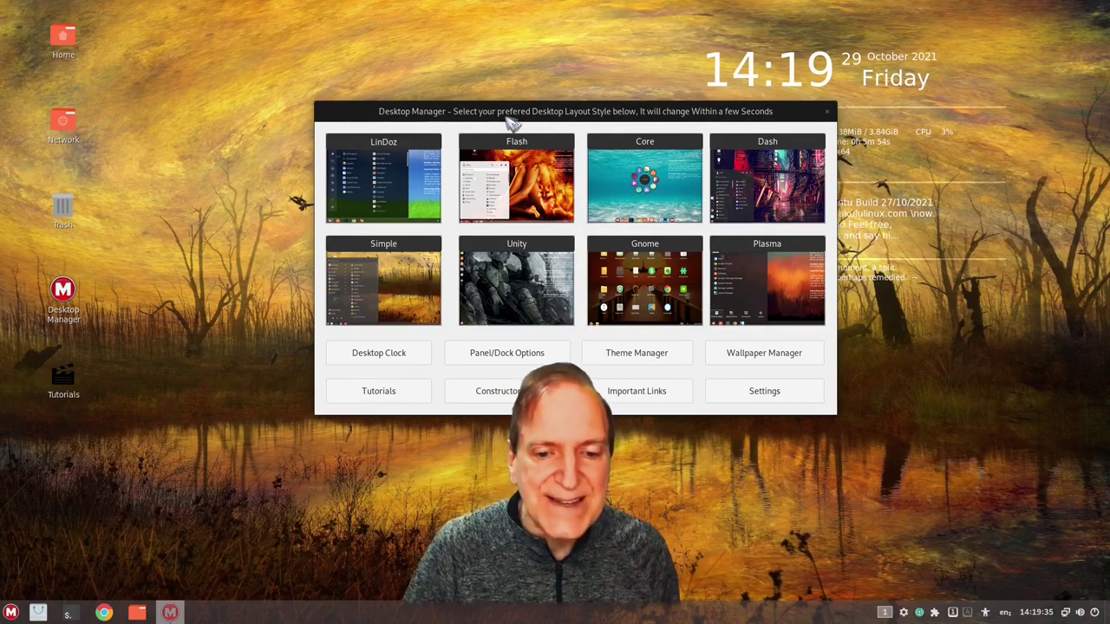
left_click_drag(498, 112, 445, 140)
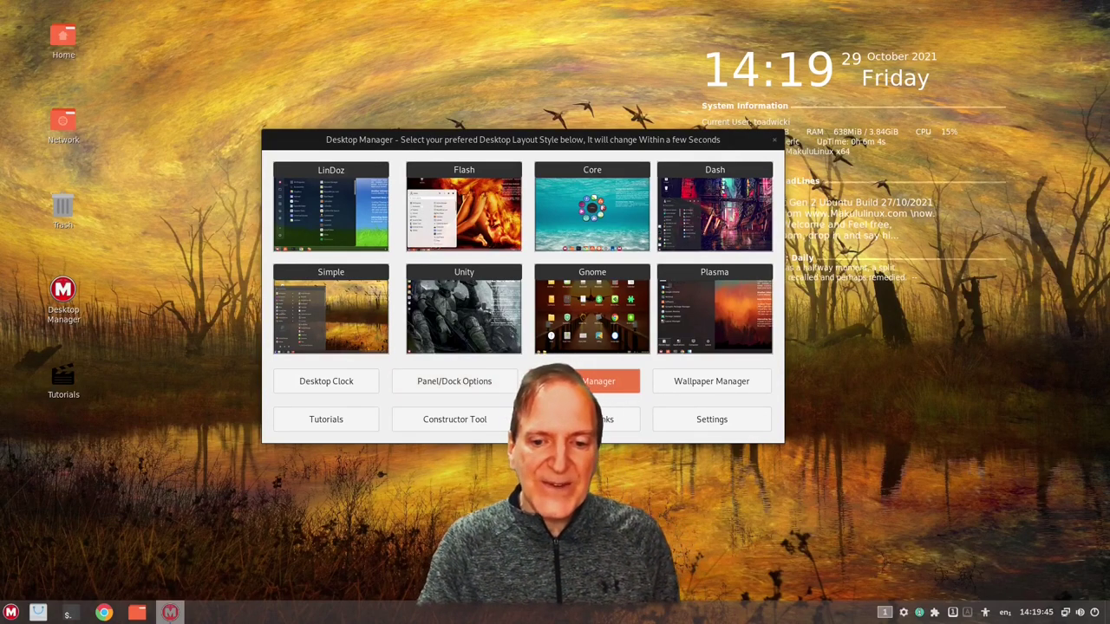
Step: Change the cursor theme to a plain white arrow in the Theme Manager and return to the Desktop Manager
left_click(586, 382)
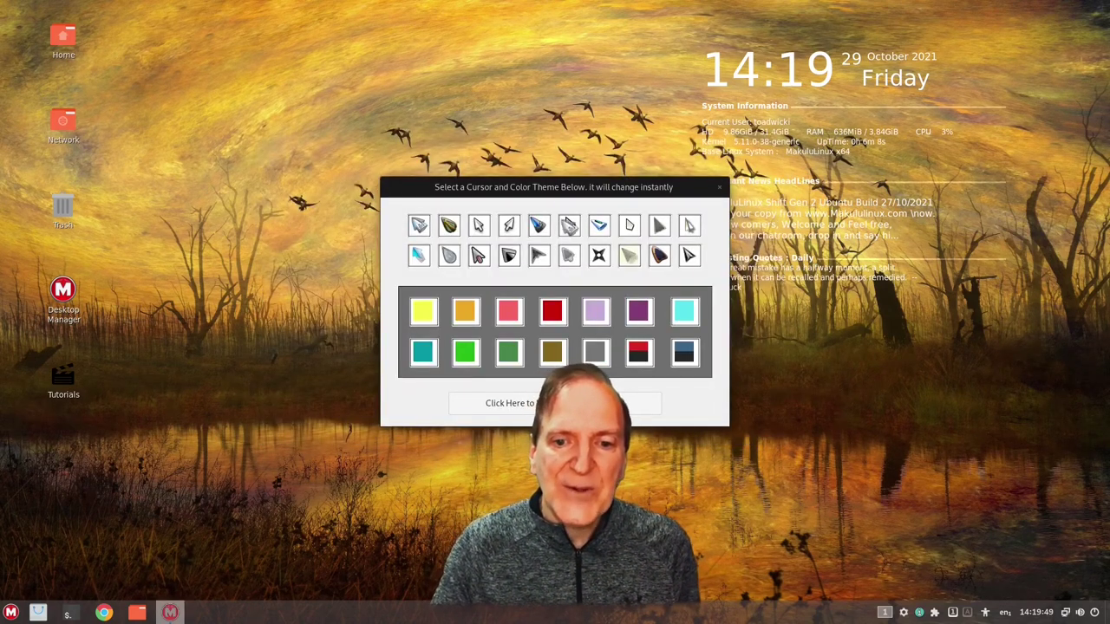
mouse_move(563, 187)
left_mouse_down()
mouse_move(717, 293)
mouse_move(729, 316)
mouse_move(564, 191)
left_mouse_up()
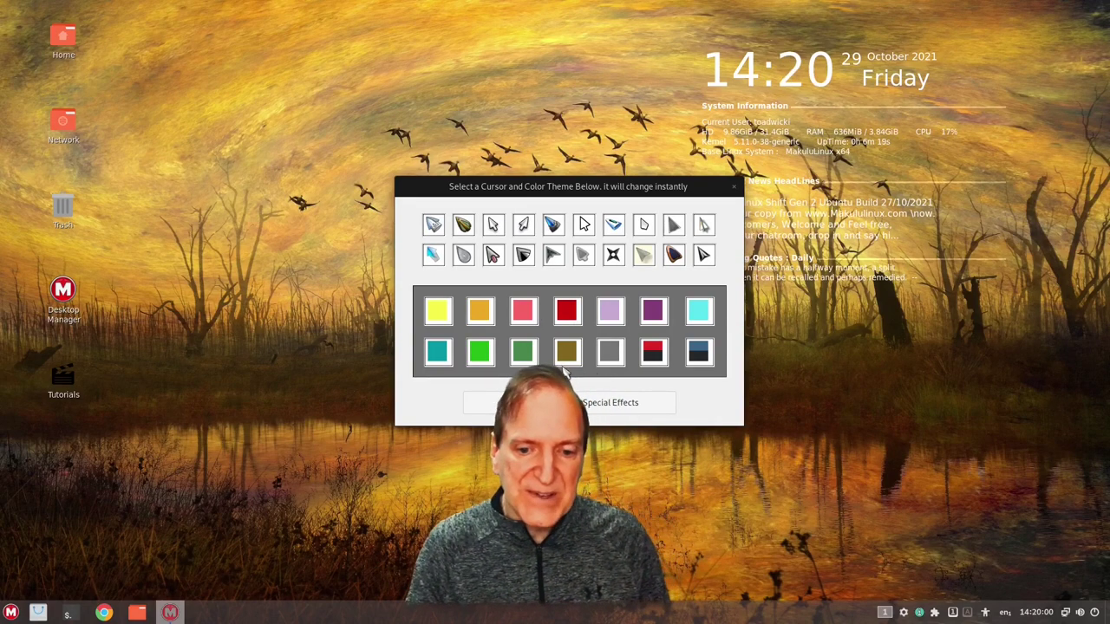
left_click(734, 189)
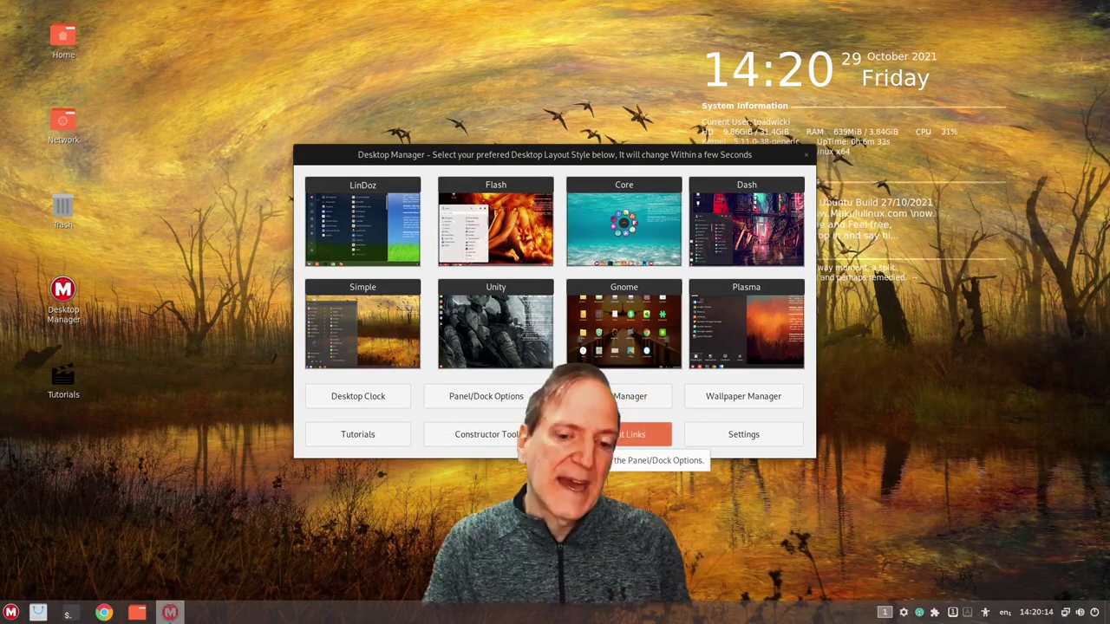
Step: Review the Desktop Clock options for color, format, position and quotes, and close them unchanged
left_click(382, 406)
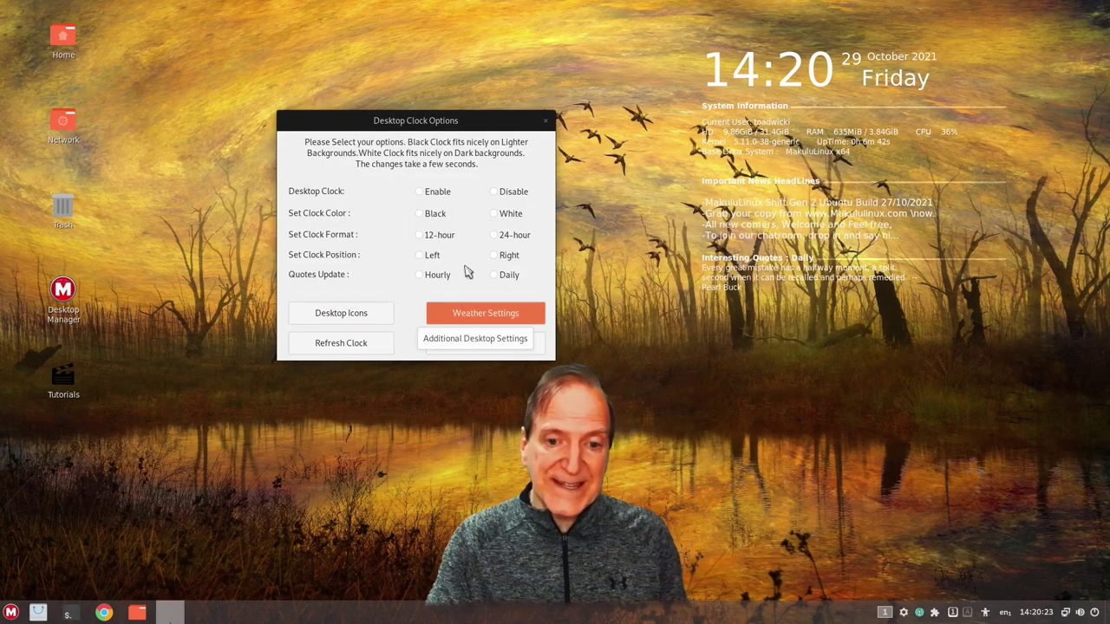
left_click(545, 121)
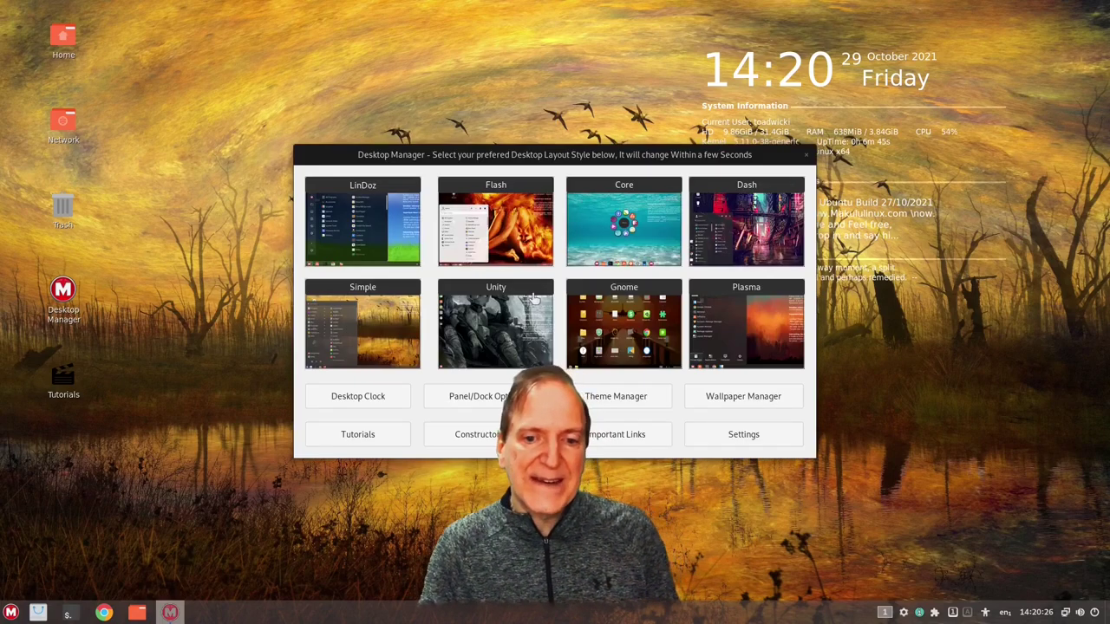
Step: Move the Desktop Manager aside and browse the program categories in the application menu
left_click_drag(561, 163, 509, 165)
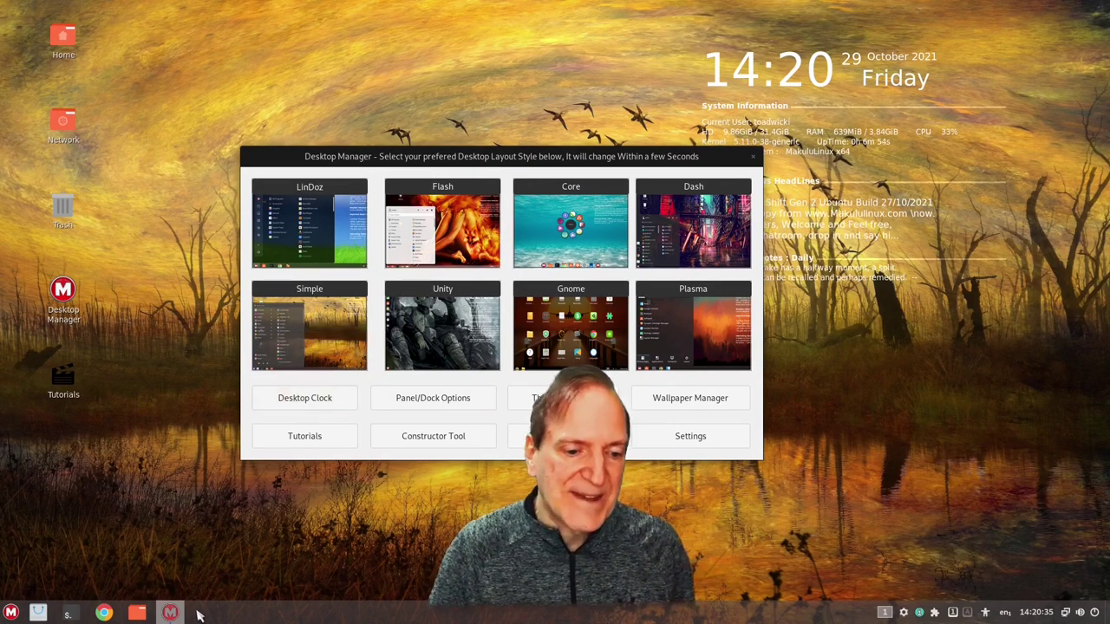
left_click(10, 612)
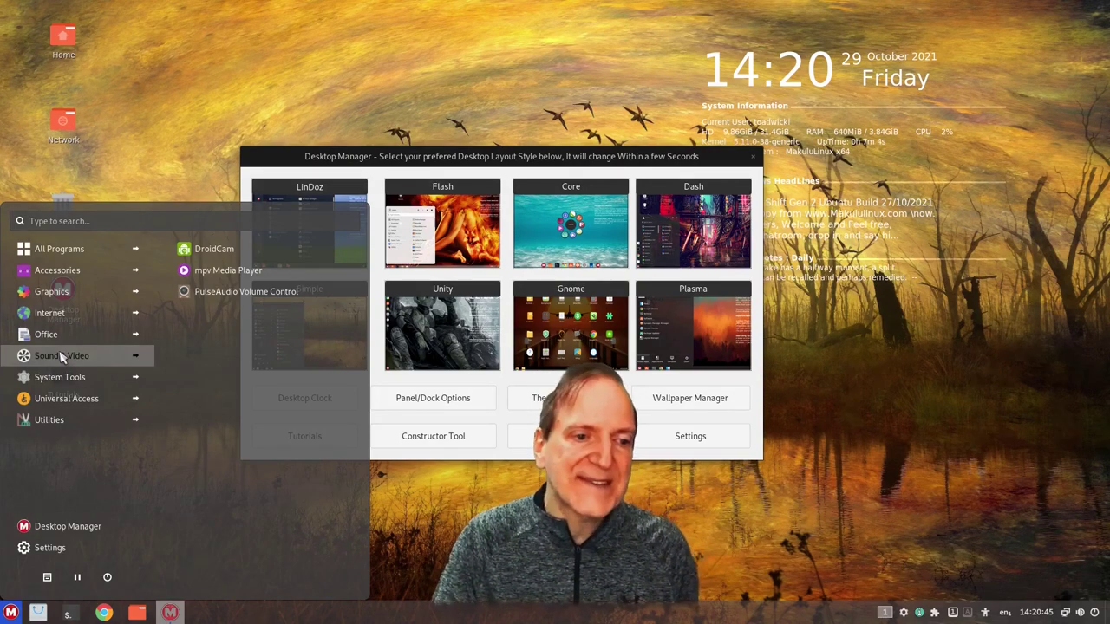
left_click(457, 153)
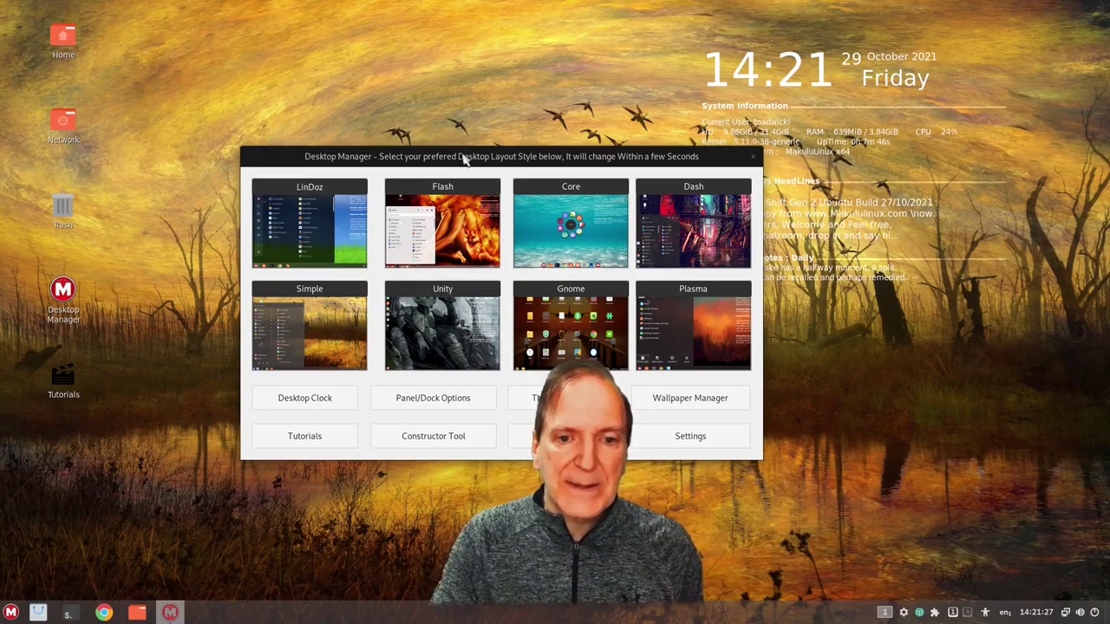
Step: Switch the desktop layout to Flash and reposition the Desktop Manager window
left_click_drag(460, 154, 484, 124)
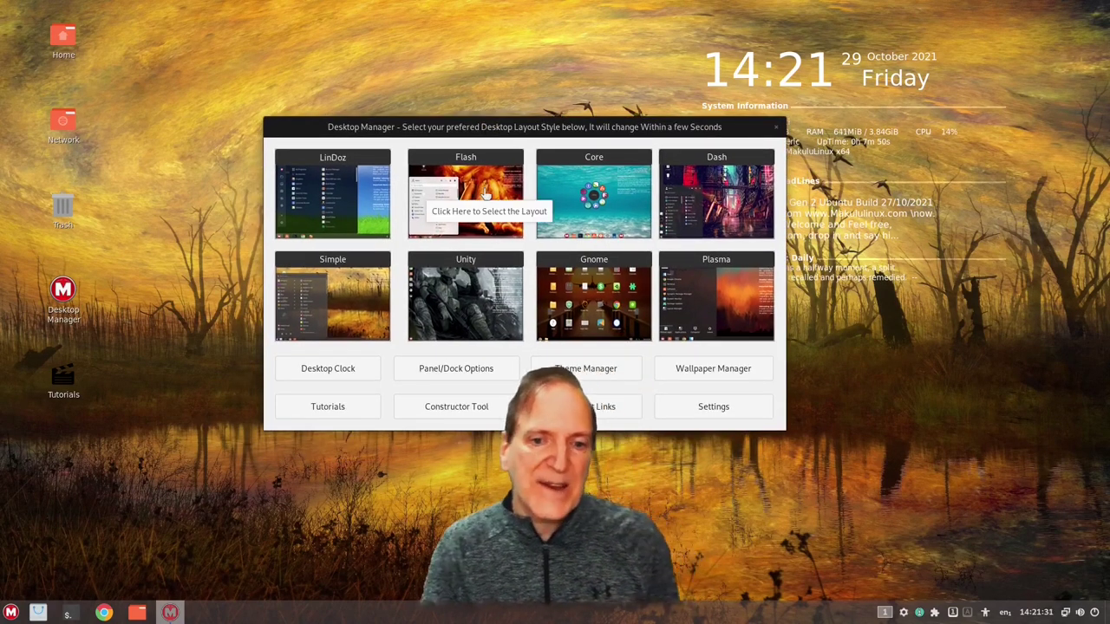
left_click(478, 206)
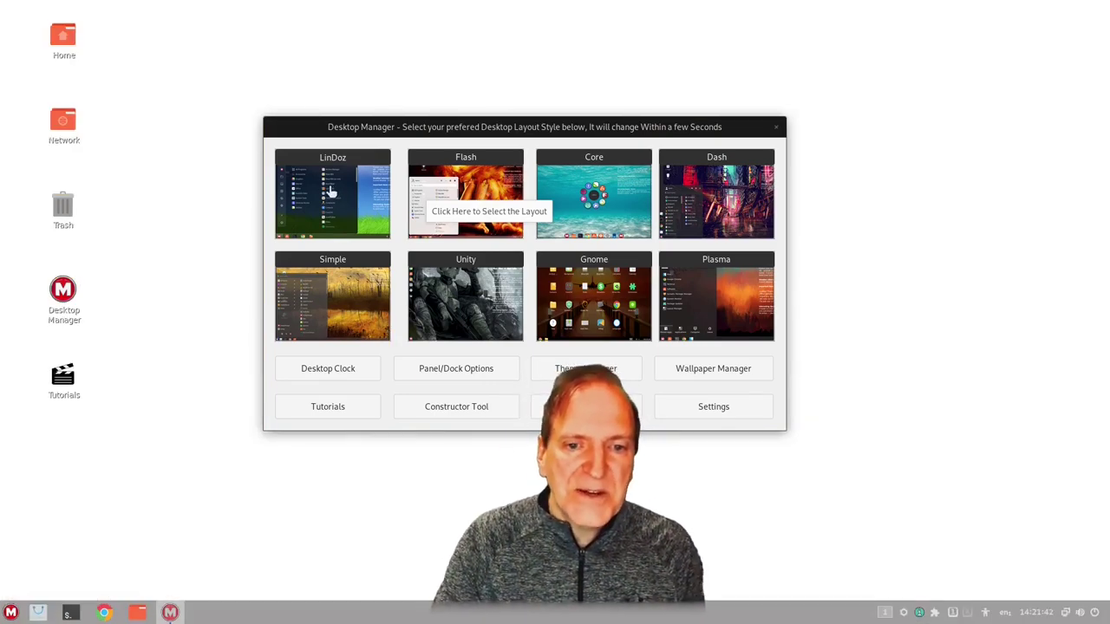
left_click(734, 312)
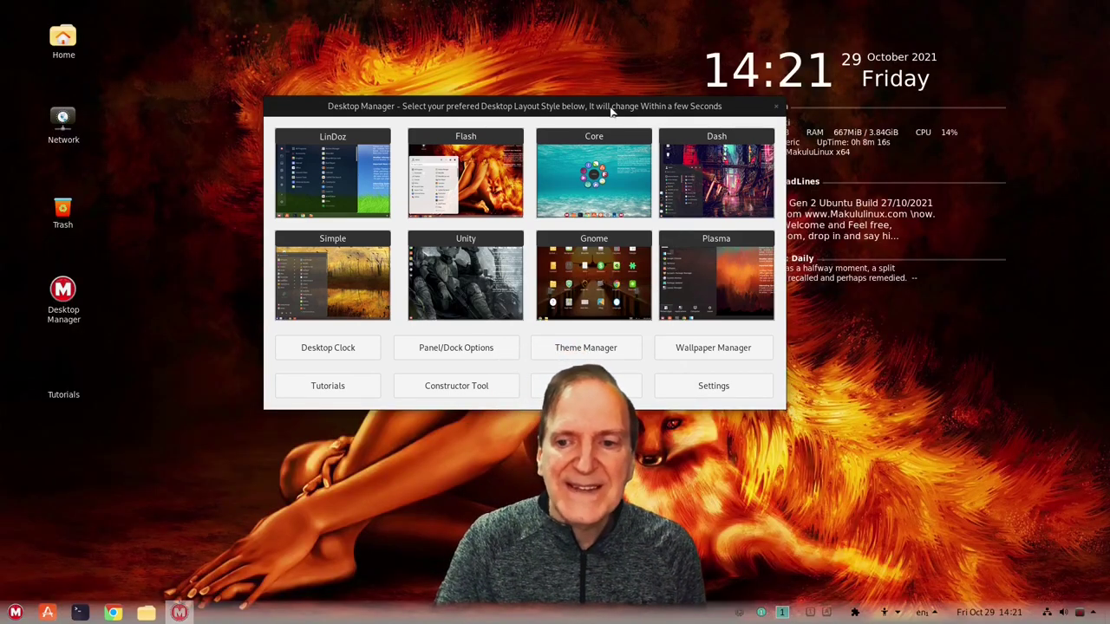
left_click_drag(611, 110, 567, 150)
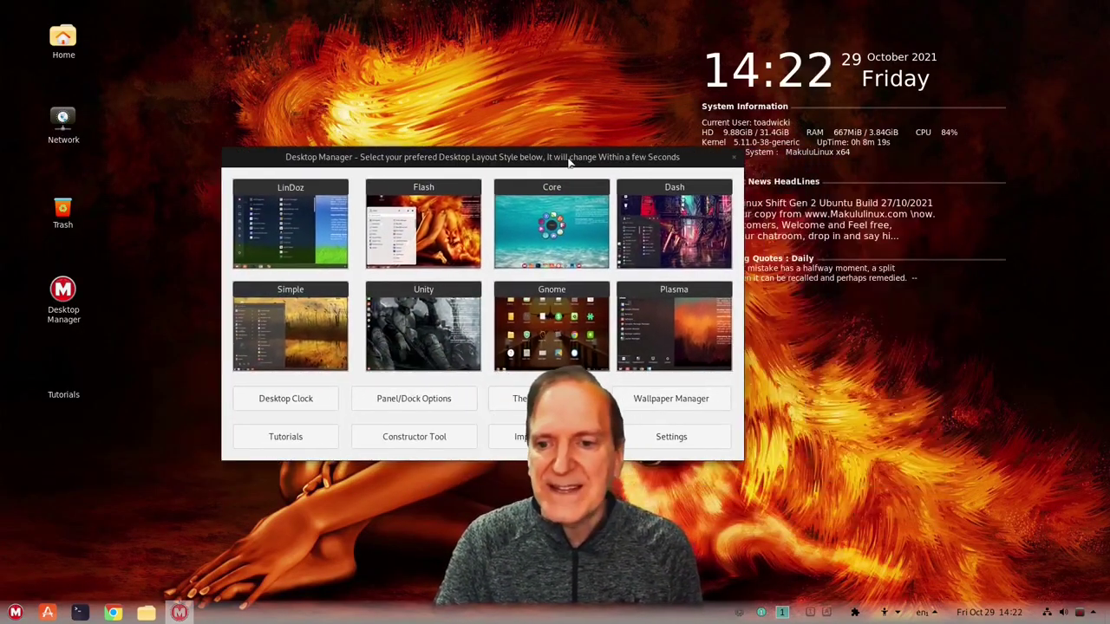
Step: Browse the Flash layout's application menu categories, and open the software store with its window moved aside
left_click(15, 613)
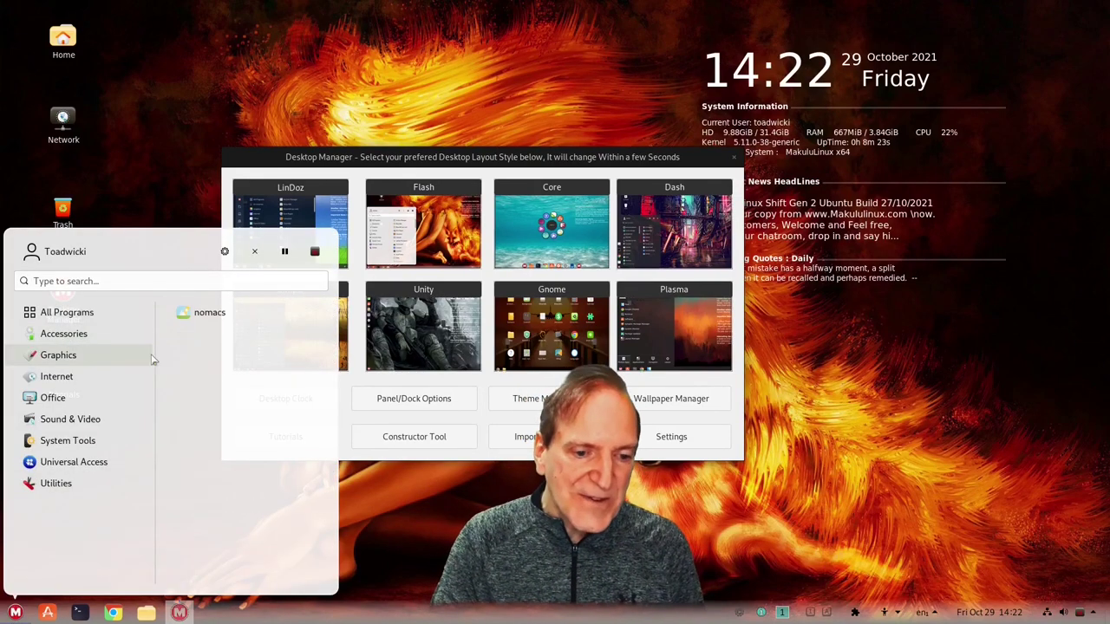
mouse_move(78, 378)
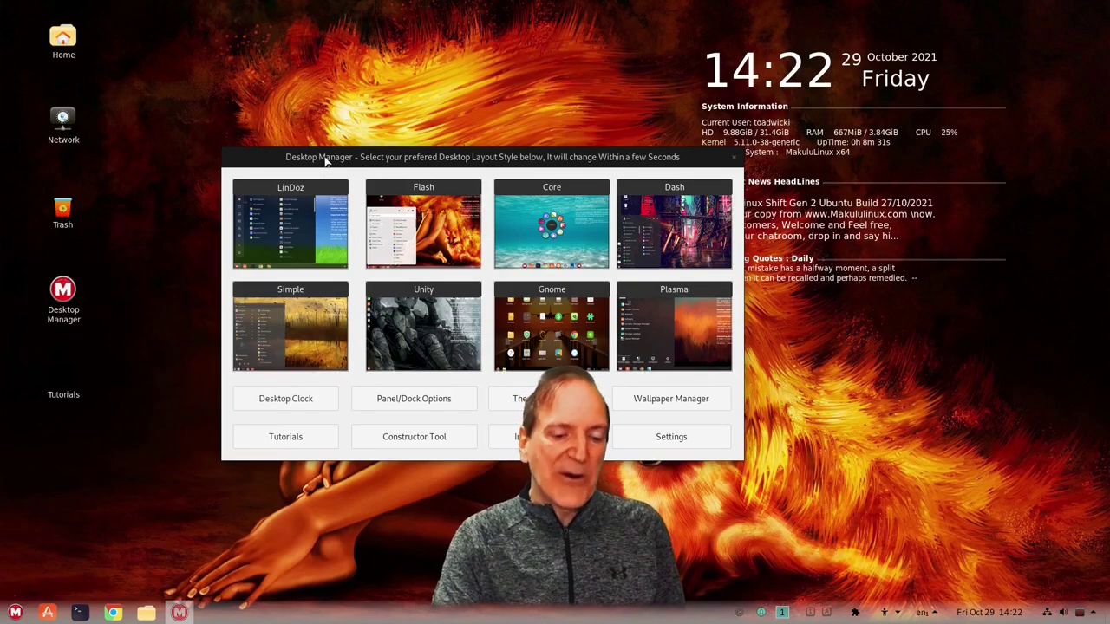
left_click(47, 614)
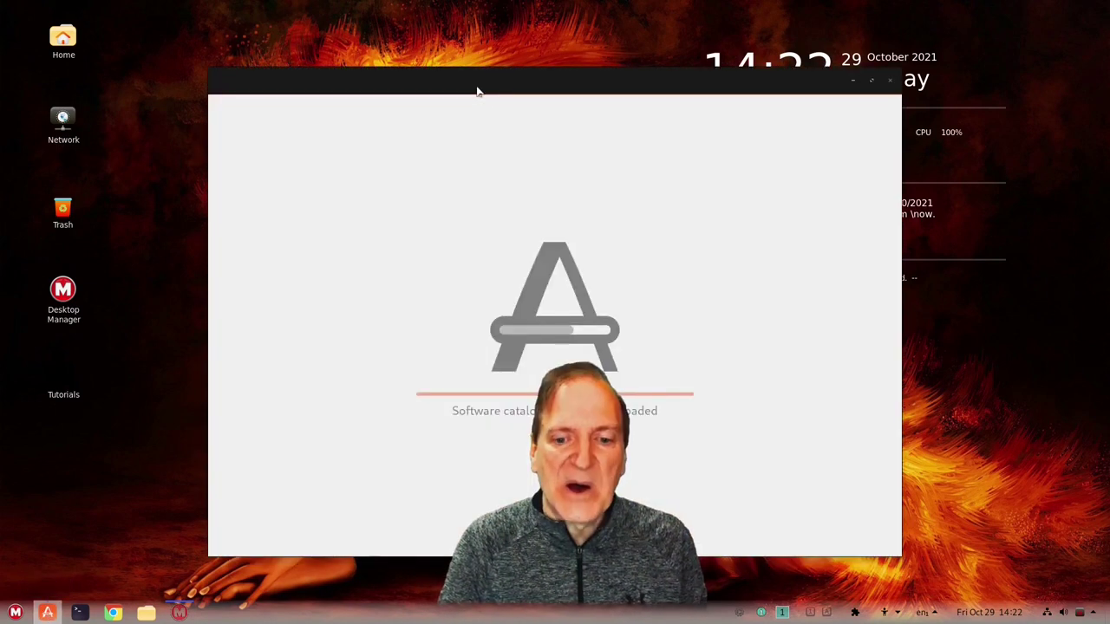
left_click_drag(477, 91, 612, 105)
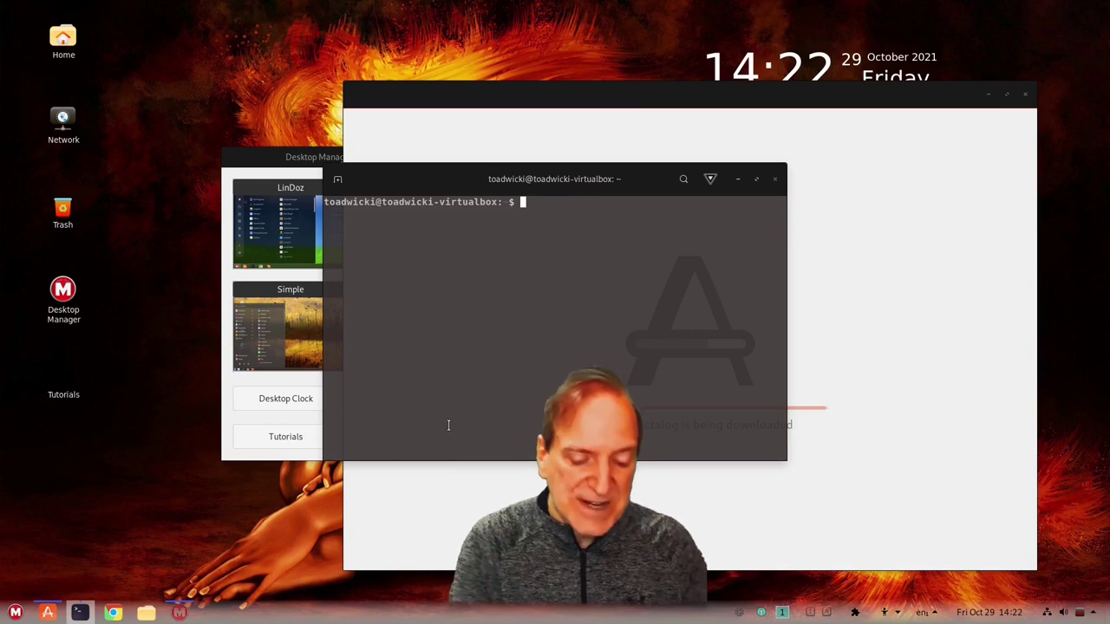
Step: Run neofetch and htop in a terminal to examine the system details and resource usage
type("neofetch")
key("Return")
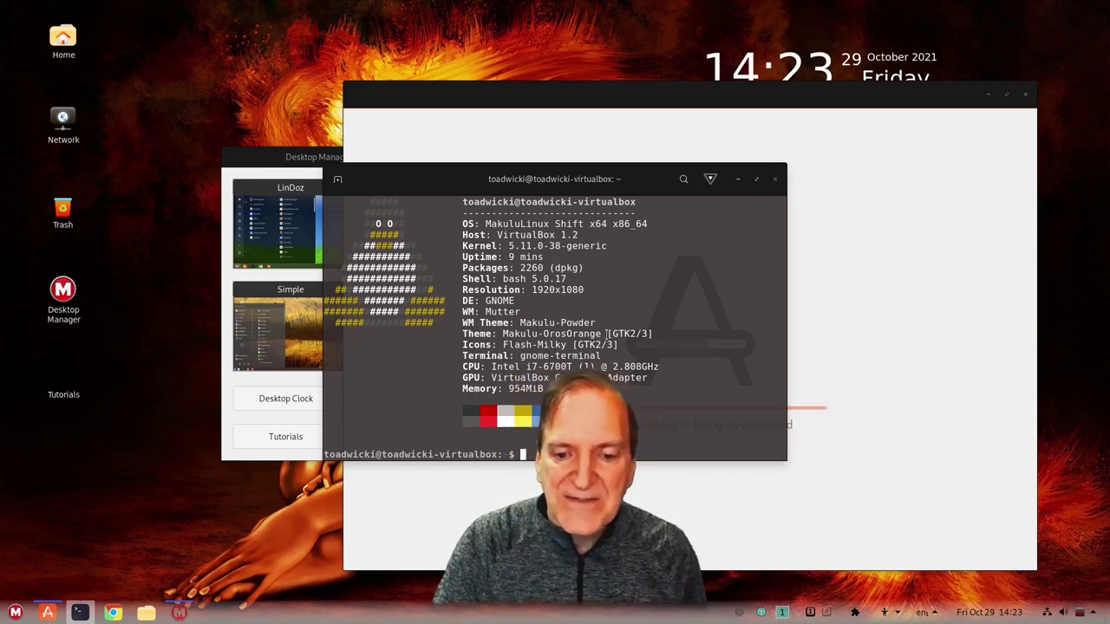
type("htop")
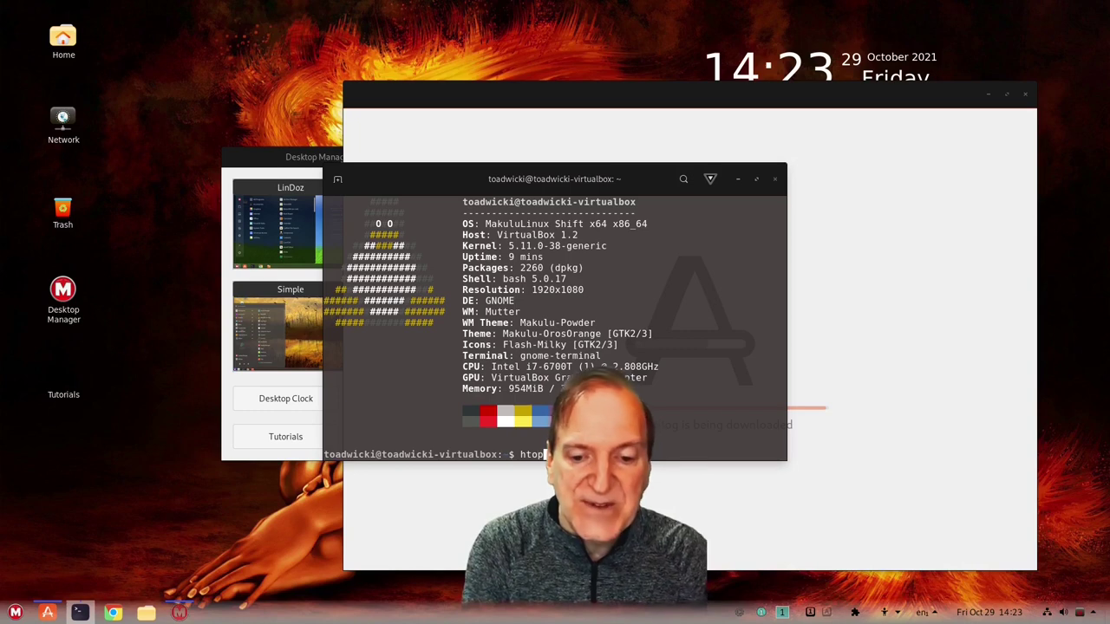
key("Return")
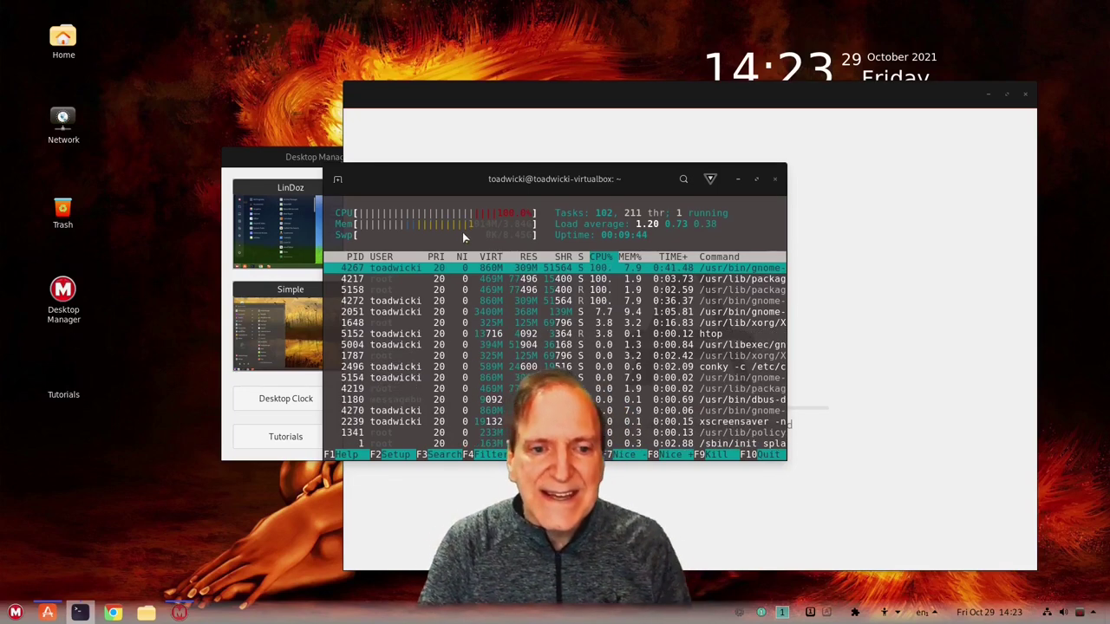
Step: Check the software store against htop's resource usage, moving the terminal aside and bringing the store back to the front
left_click(569, 98)
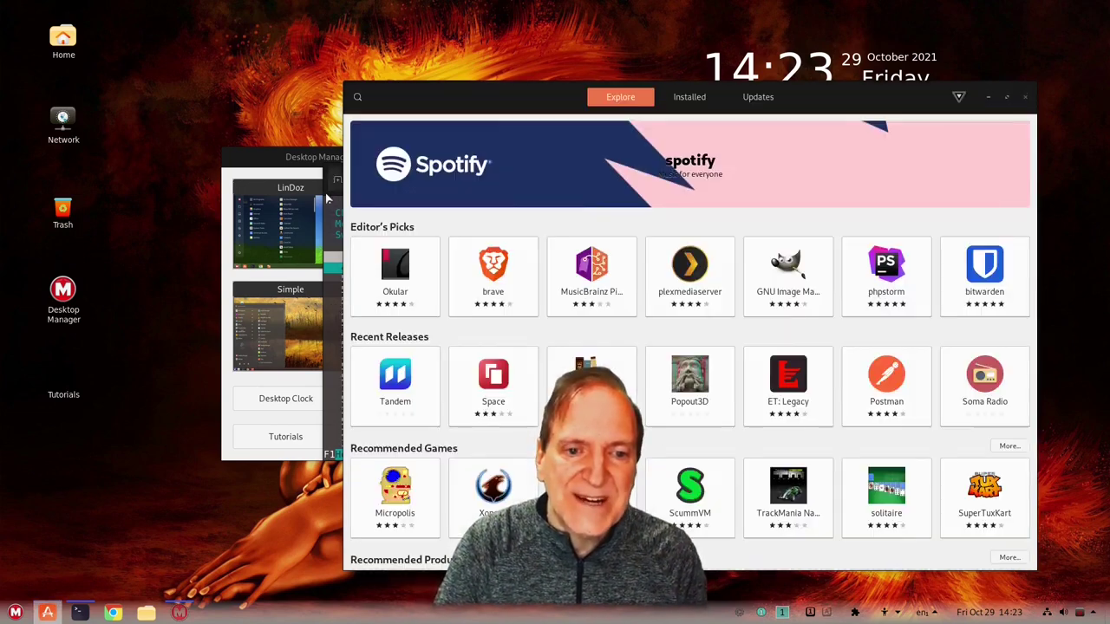
left_click(325, 192)
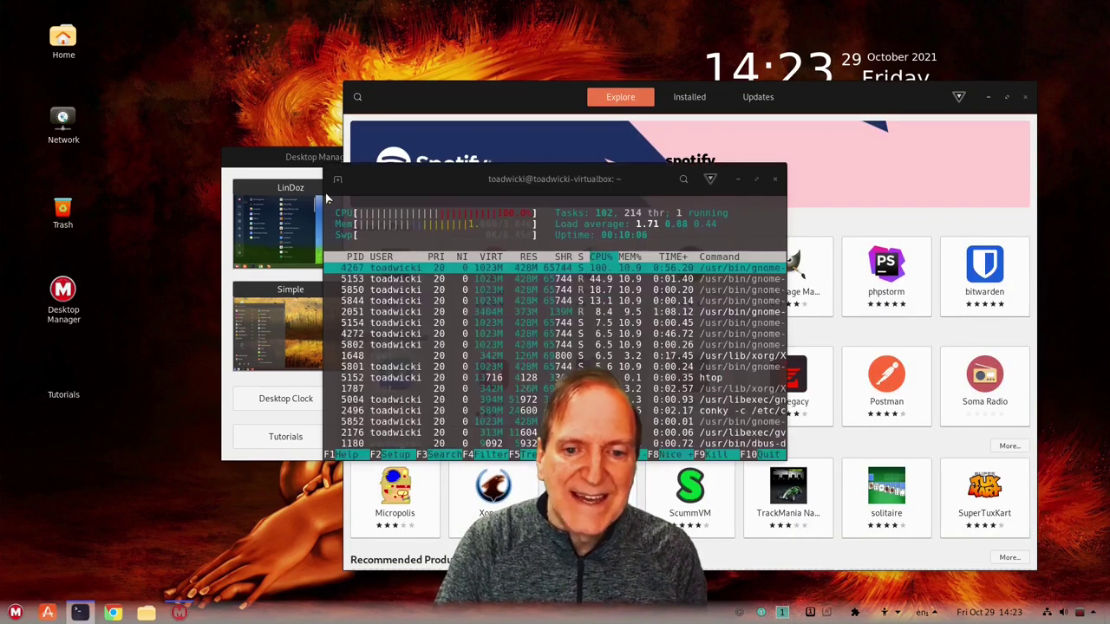
left_click_drag(492, 177, 341, 138)
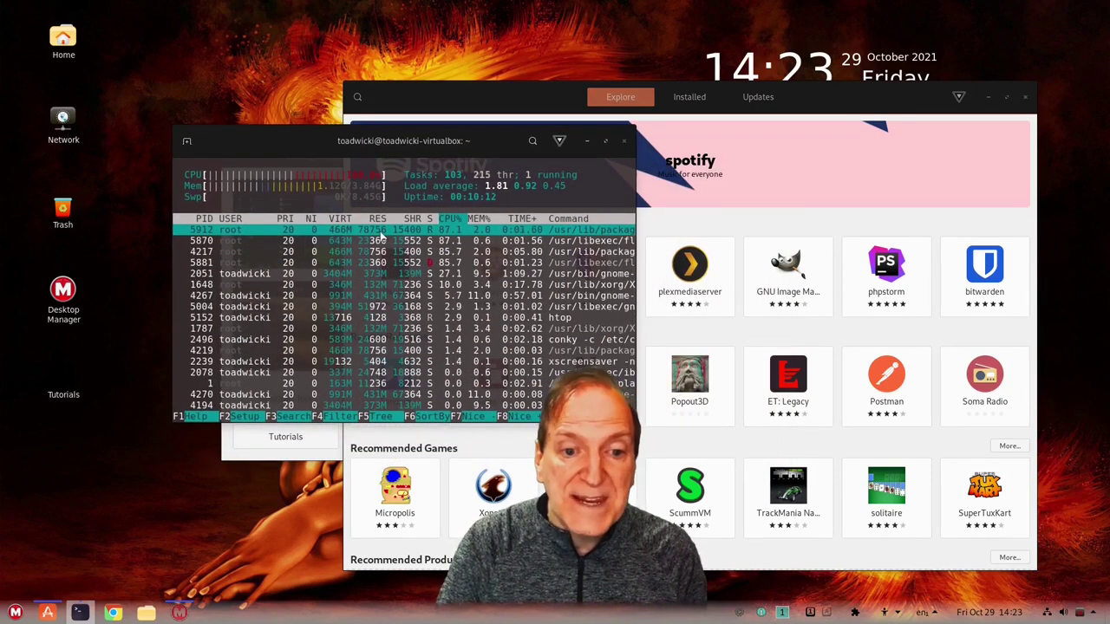
left_click(790, 130)
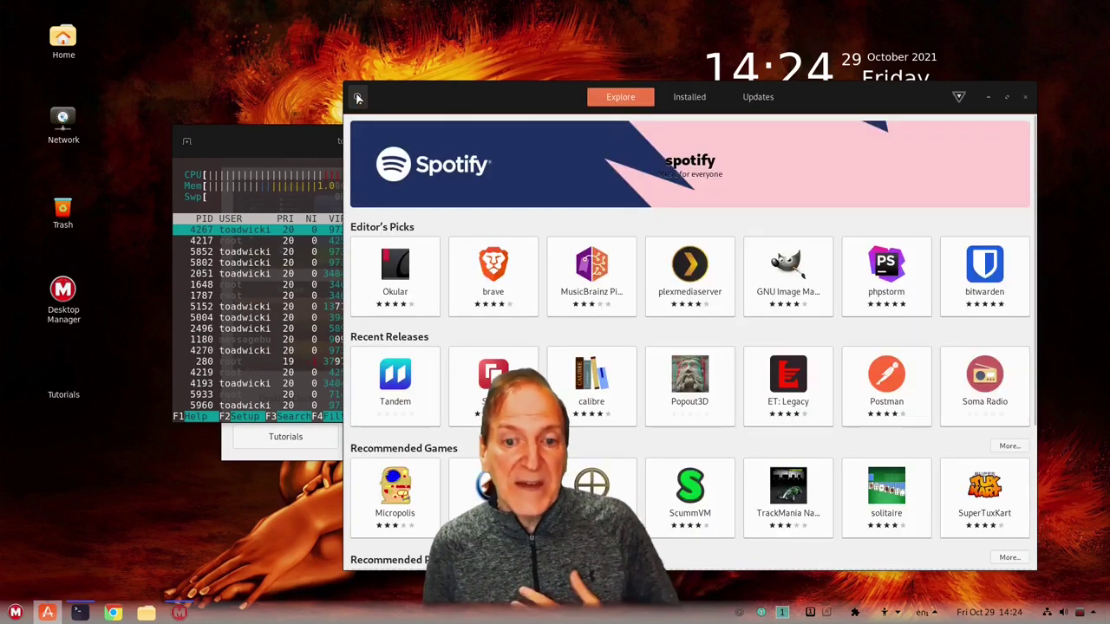
Step: Check the software store for available updates, moving its window aside and refreshing the update check
left_click(359, 97)
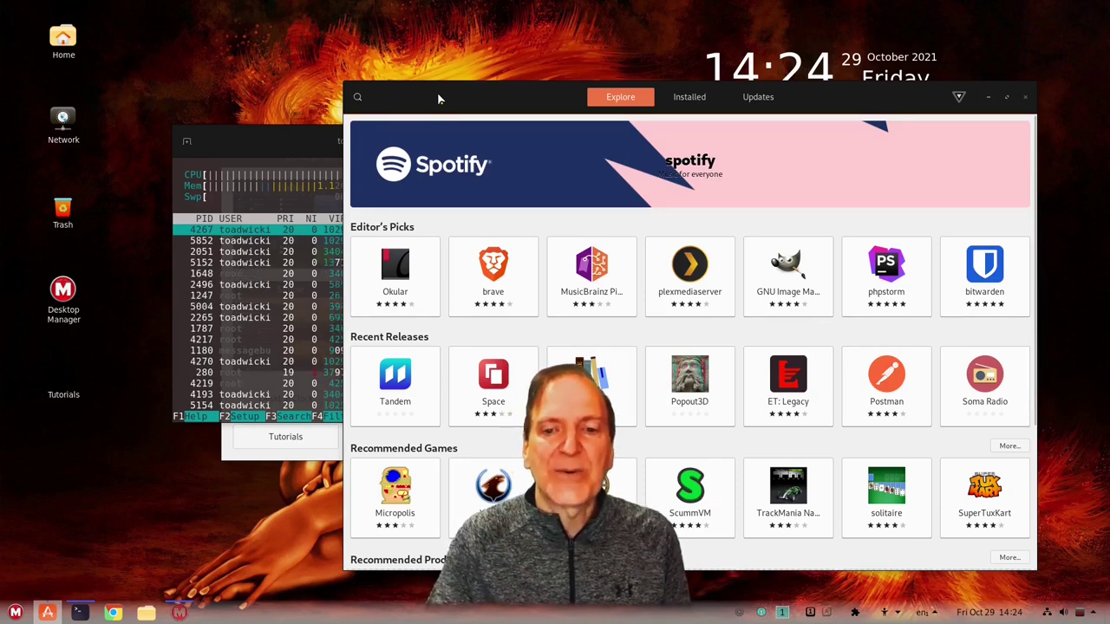
left_click(762, 101)
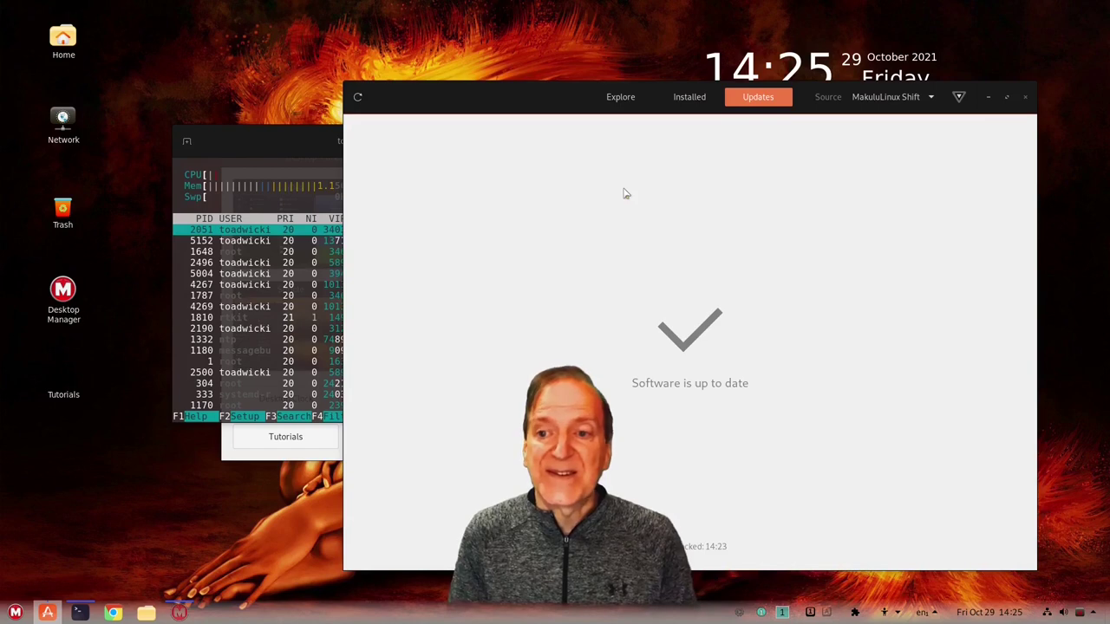
left_click_drag(524, 104, 459, 115)
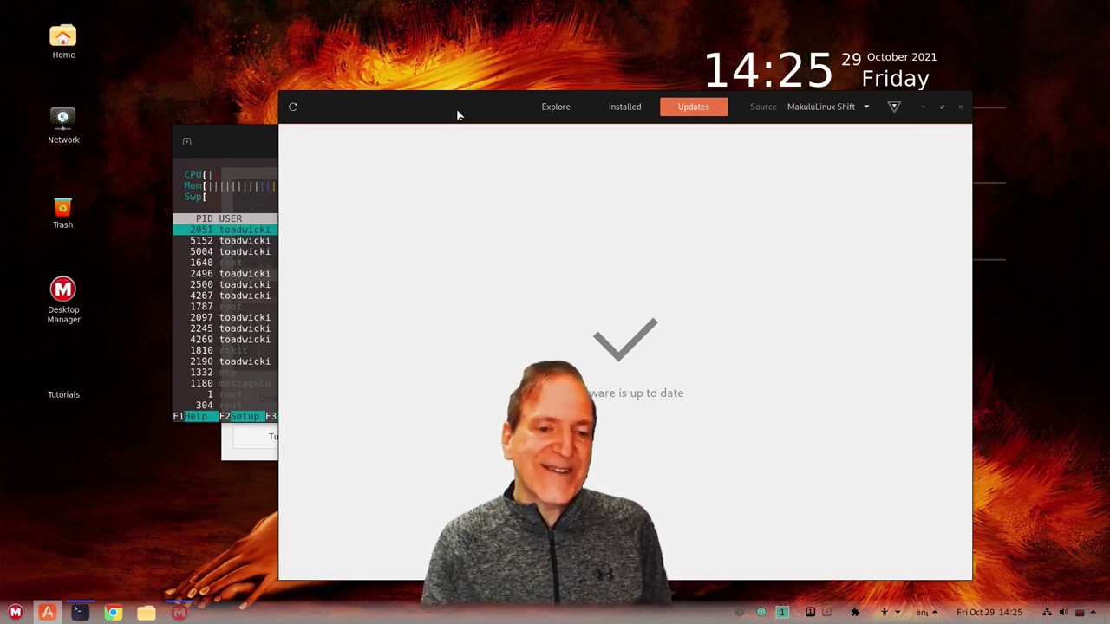
left_click(292, 107)
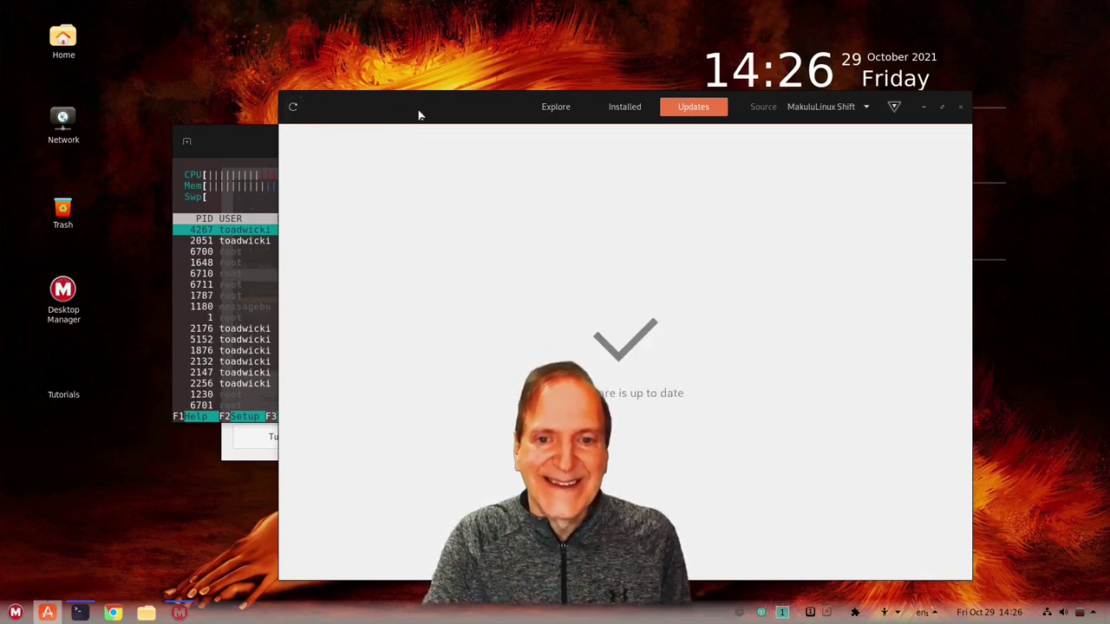
Step: Browse the software store's featured applications, recommendations and categories
left_click(557, 108)
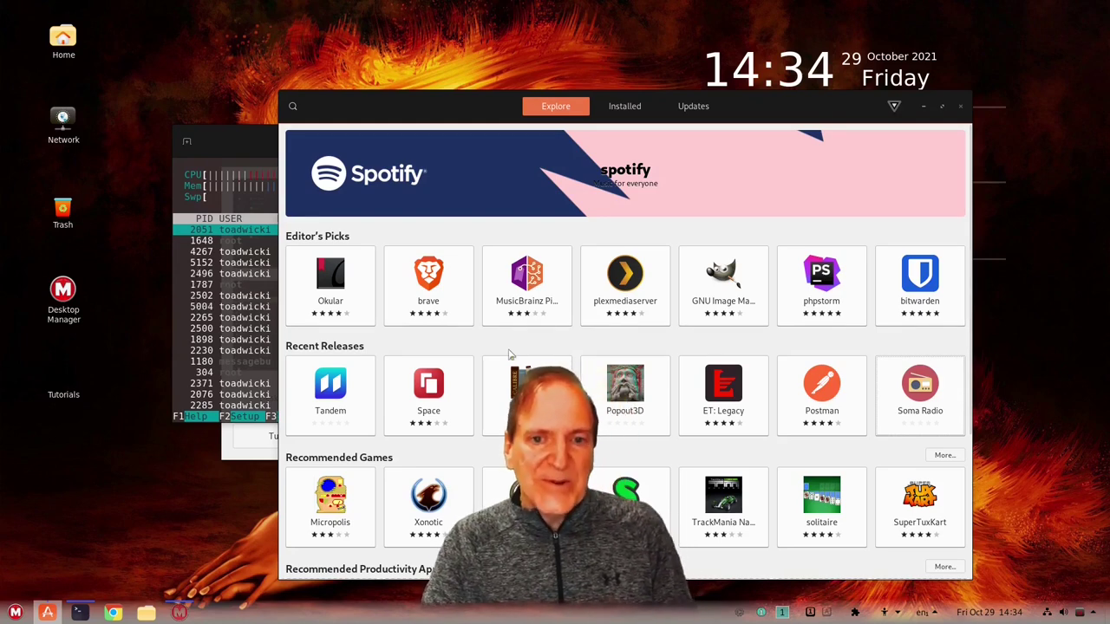
left_click_drag(973, 187, 969, 367)
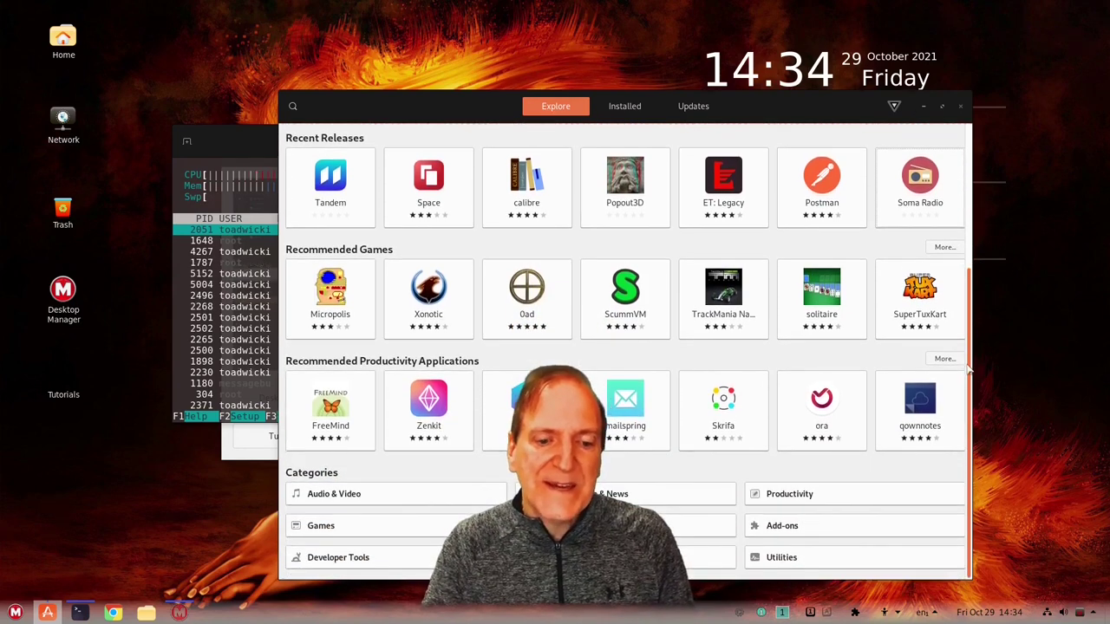
mouse_move(973, 295)
left_mouse_down()
mouse_move(973, 255)
mouse_move(973, 299)
left_mouse_up()
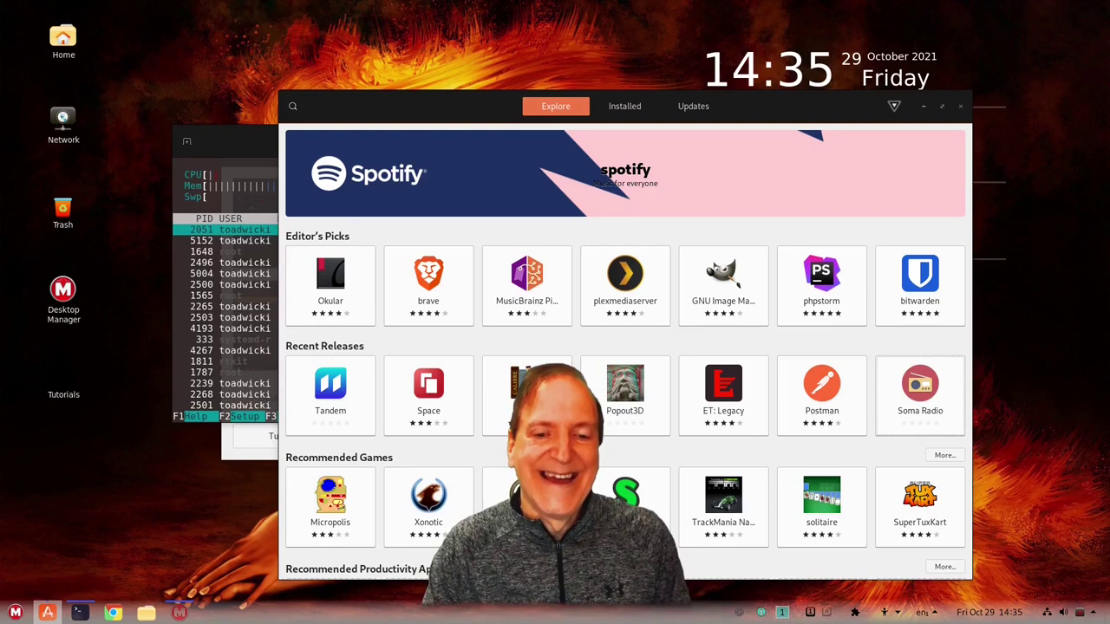
Step: Open the Brave browser's store page and review its available Snap source channels
left_click(428, 282)
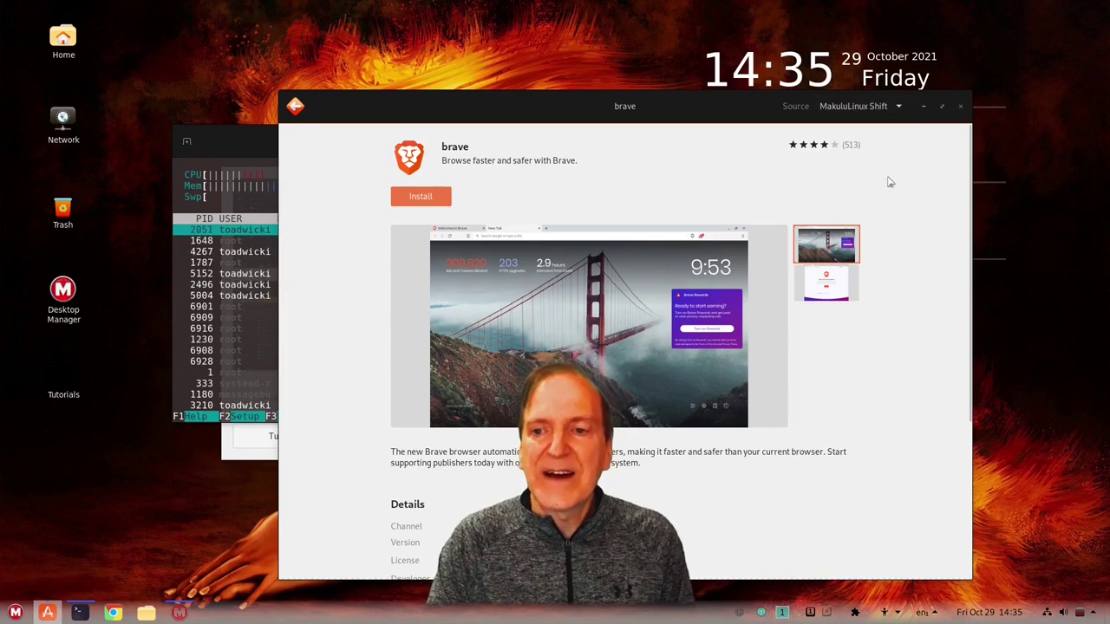
left_click(898, 107)
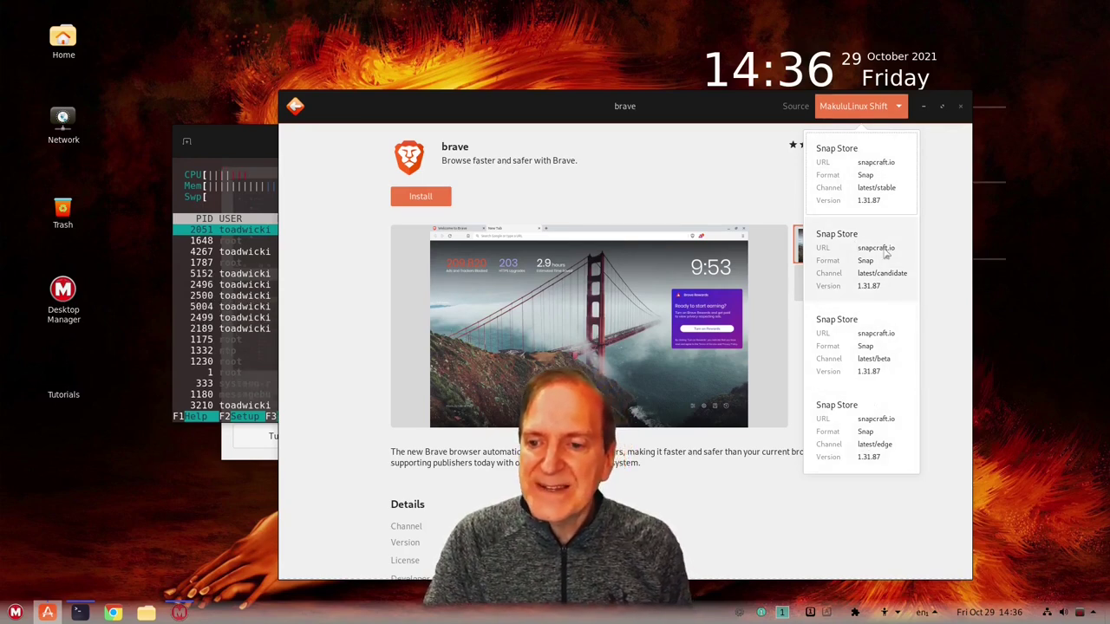
left_click(738, 158)
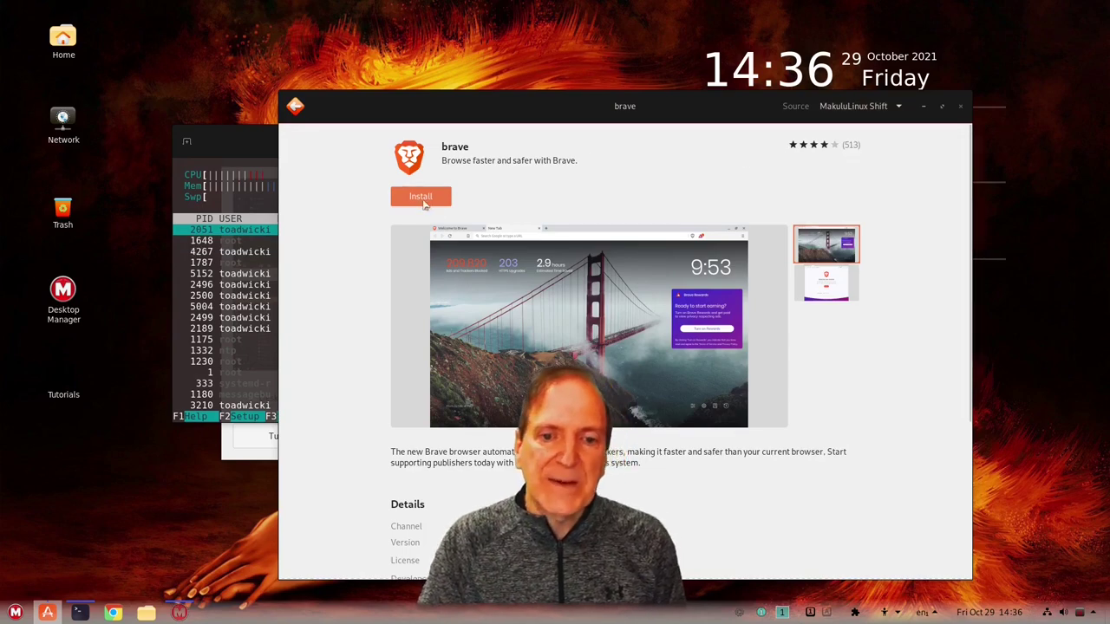
Step: Install the Brave browser from its store page, authenticating with the account password
left_click(422, 199)
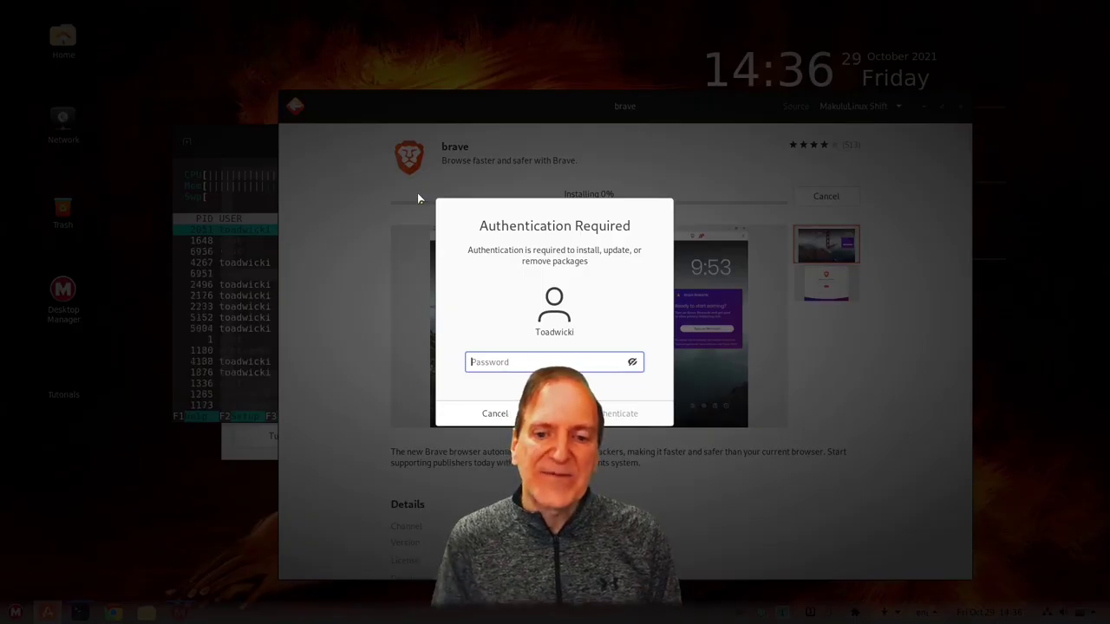
type("••••••••")
key("Return")
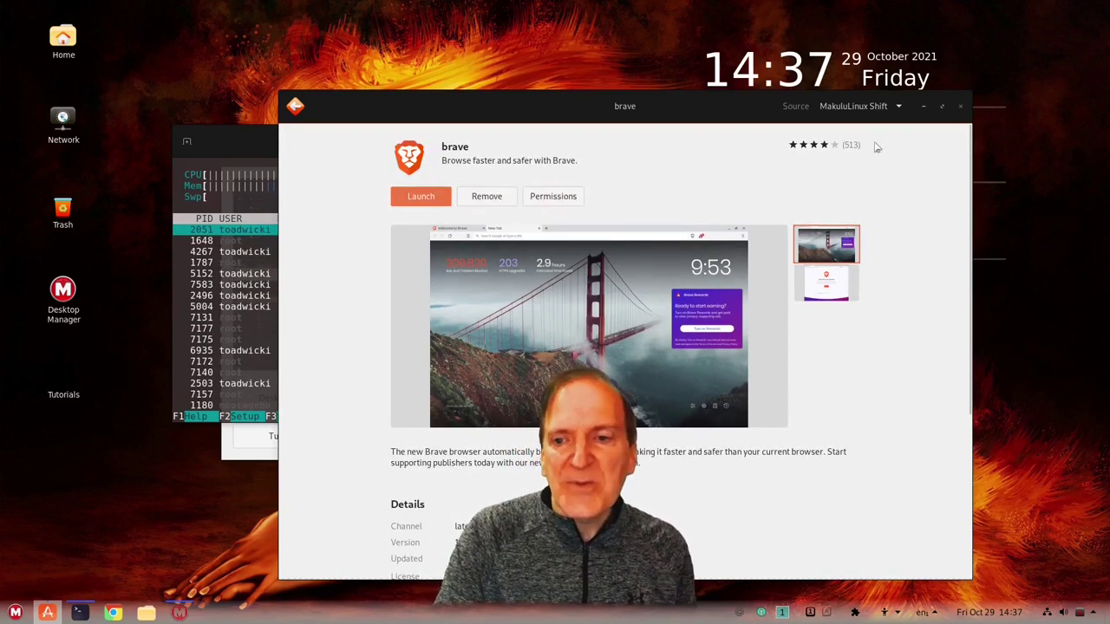
Step: Close the software store, move the terminal off the Desktop Manager window, and close the Desktop Manager
left_click(960, 105)
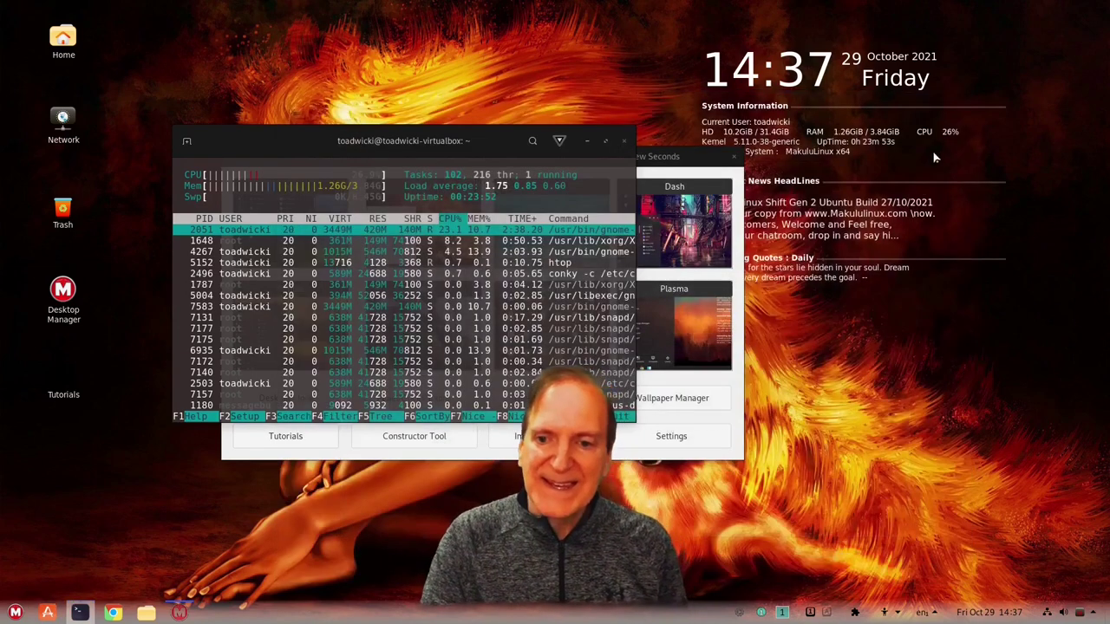
left_click_drag(462, 144, 355, 98)
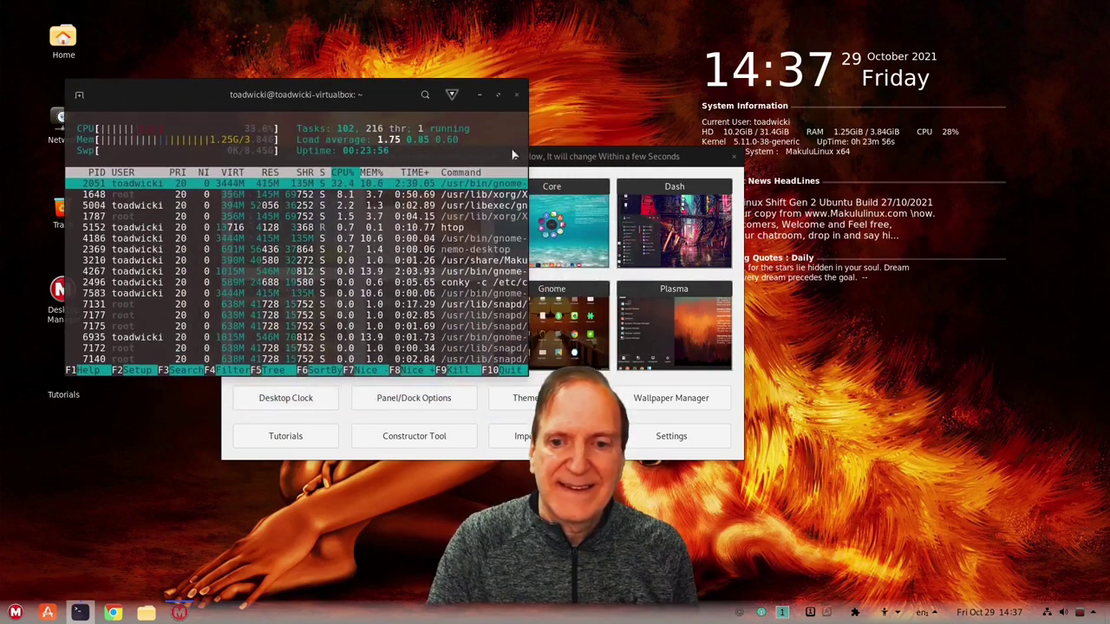
left_click(734, 158)
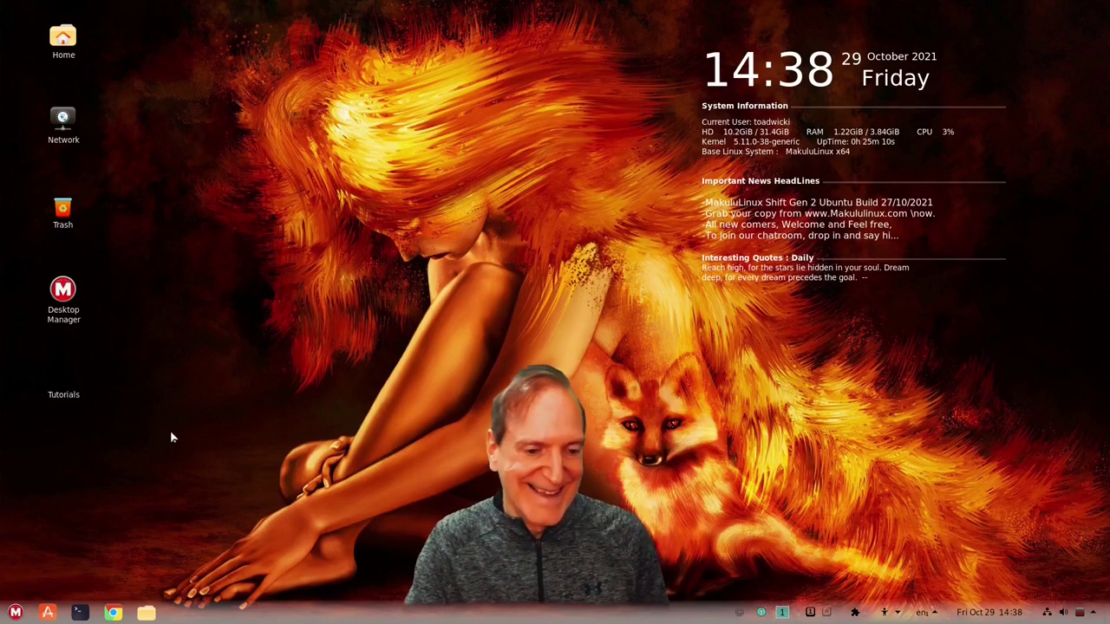
Step: Reopen the Desktop Manager and switch the desktop layout to Simple
left_click(58, 298)
double_click(58, 298)
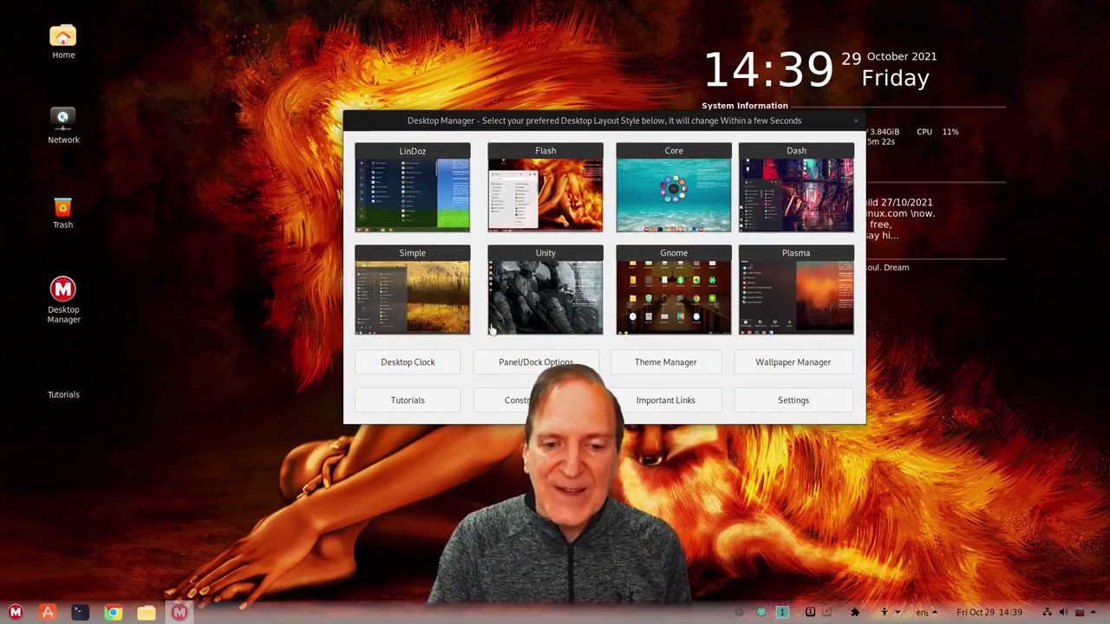
left_click(407, 303)
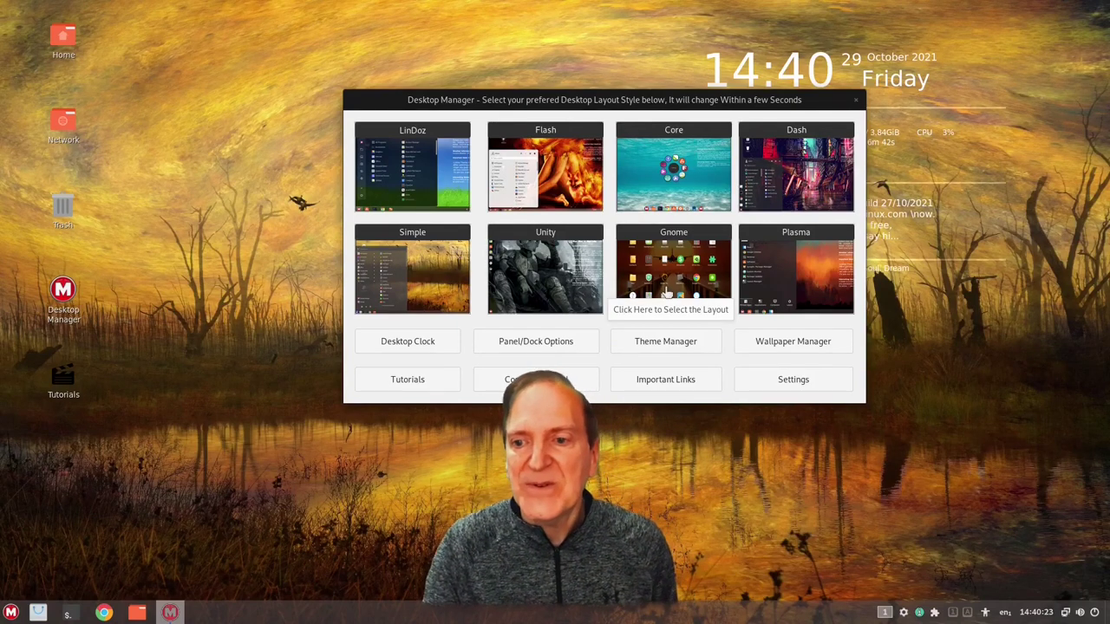
Step: Open the wallpaper selector through the Wallpaper Manager and apply the sleeping fox in the red forest
left_click(784, 347)
left_click_drag(568, 211, 492, 118)
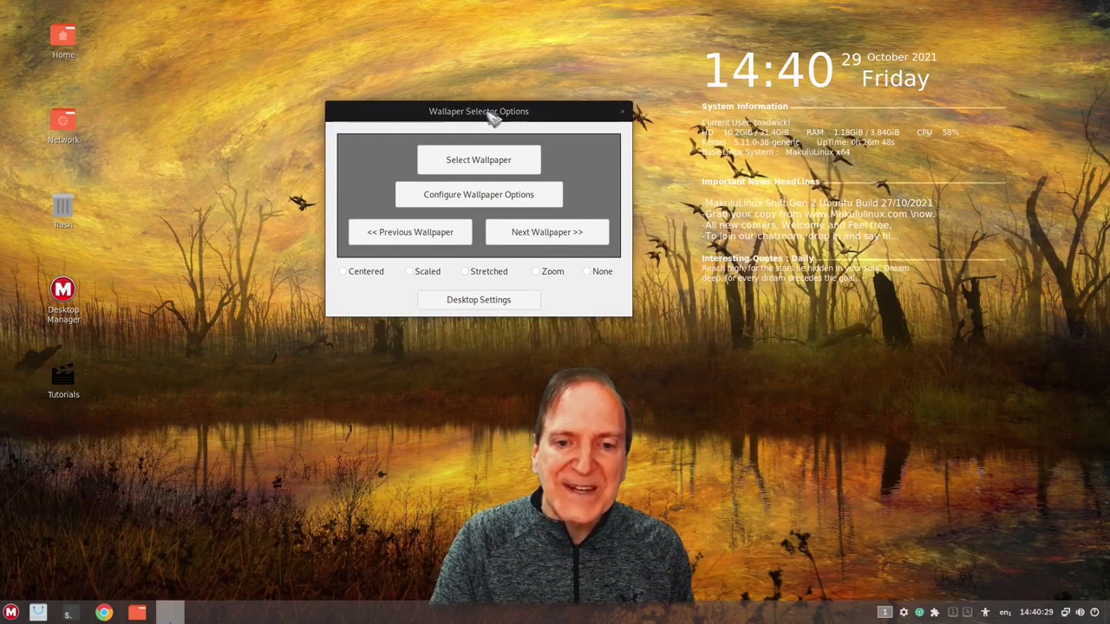
left_click(494, 161)
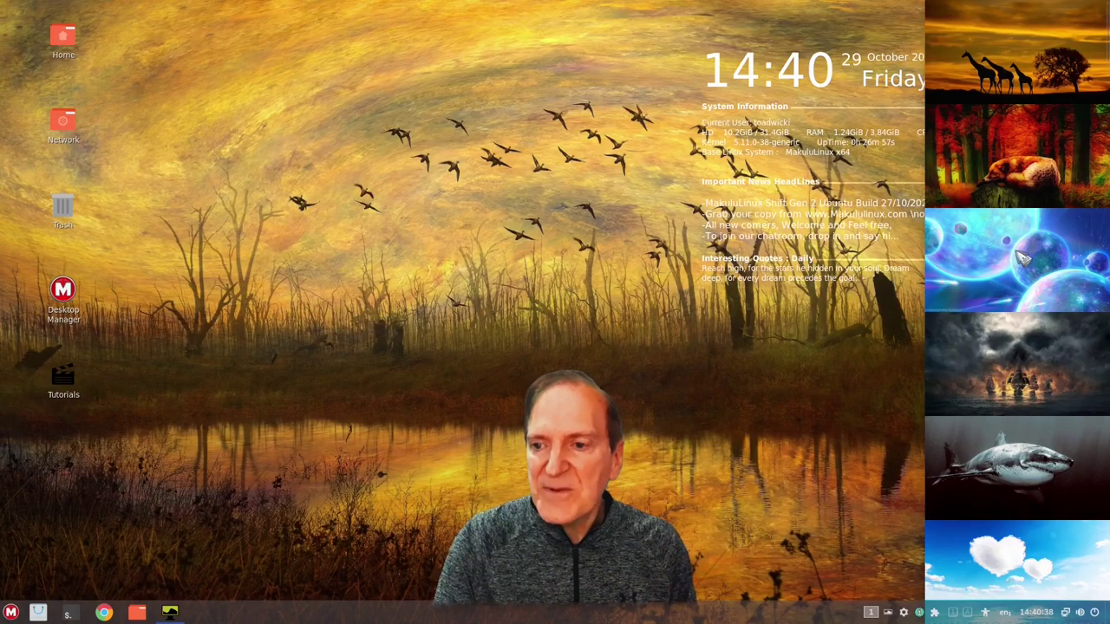
scroll(1045, 178, "up", 3)
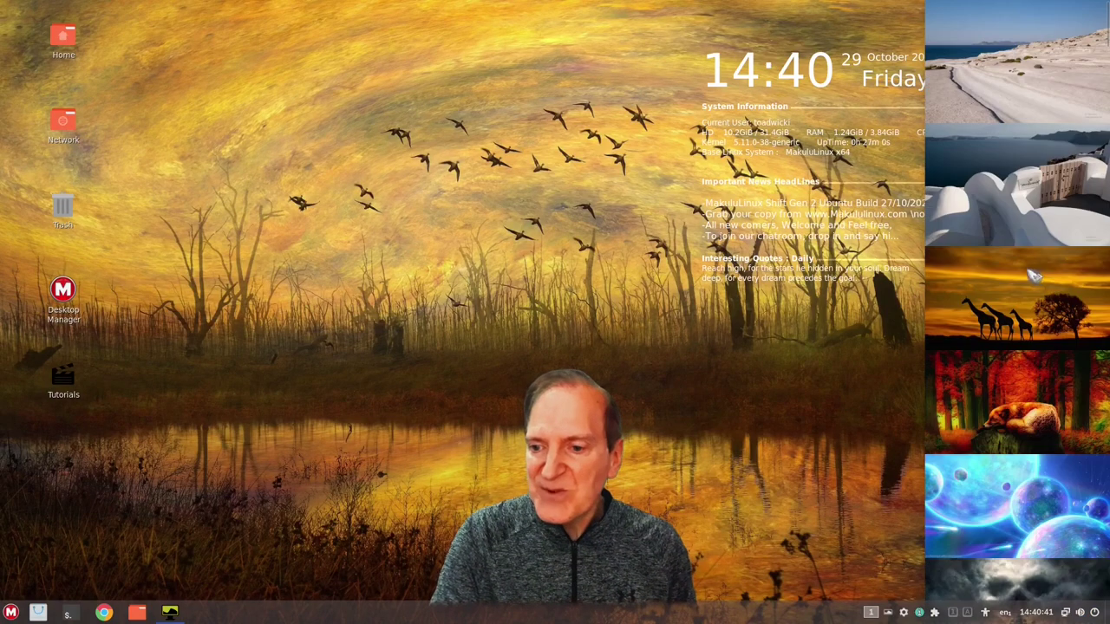
left_click(1040, 418)
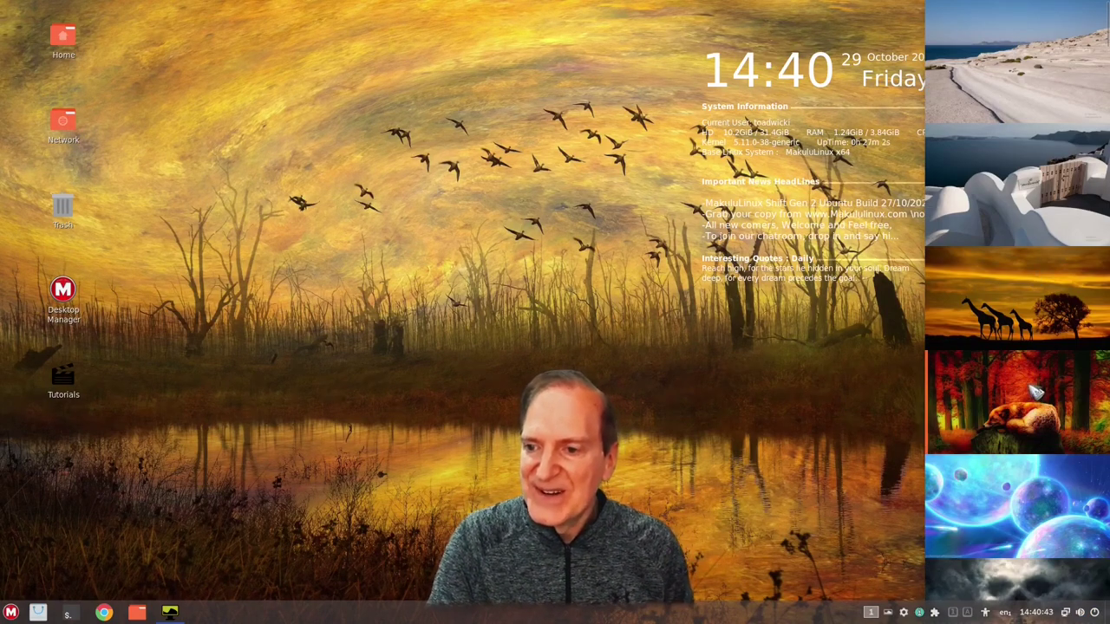
Step: Browse further wallpapers, apply the sailing ship at sunset, and quit the Variety wallpaper selector
scroll(972, 406, "down", 1)
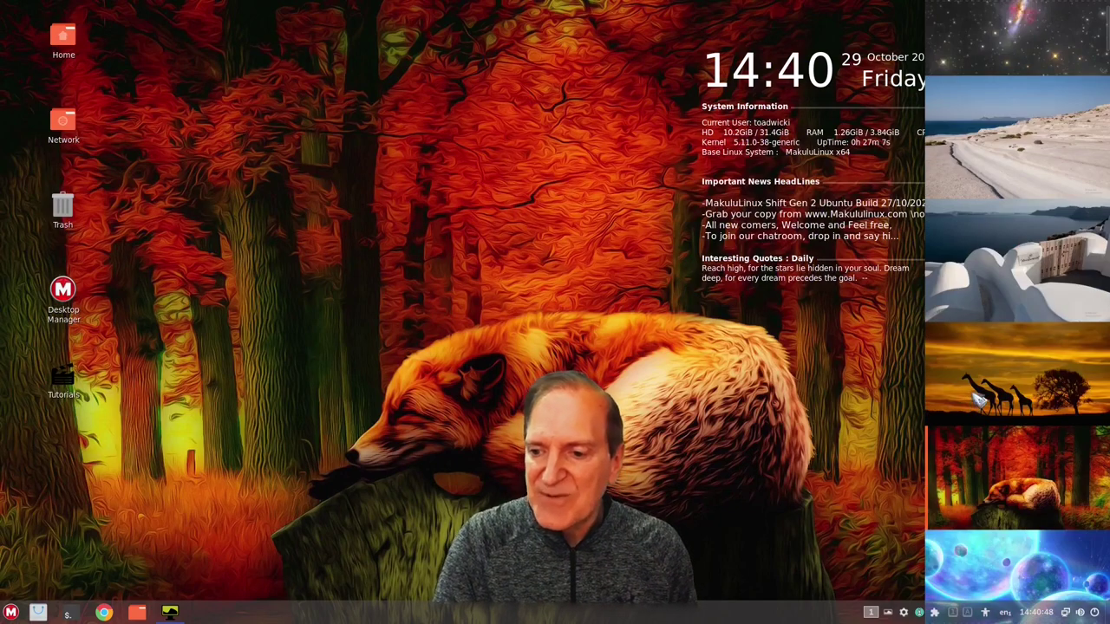
scroll(977, 400, "down", 2)
scroll(980, 400, "down", 10)
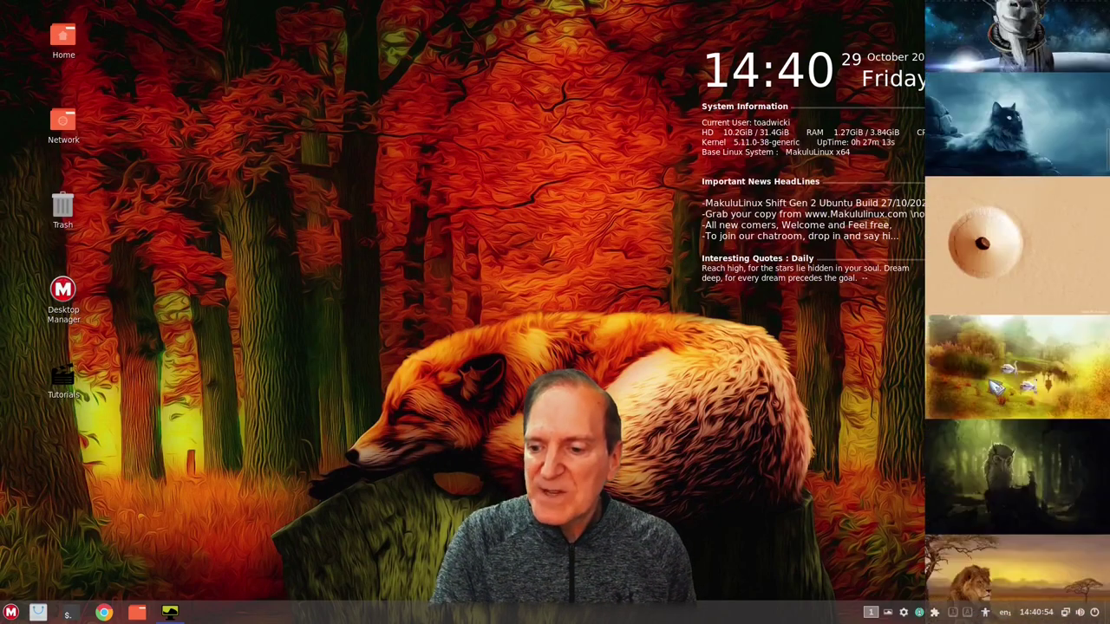
scroll(996, 390, "down", 10)
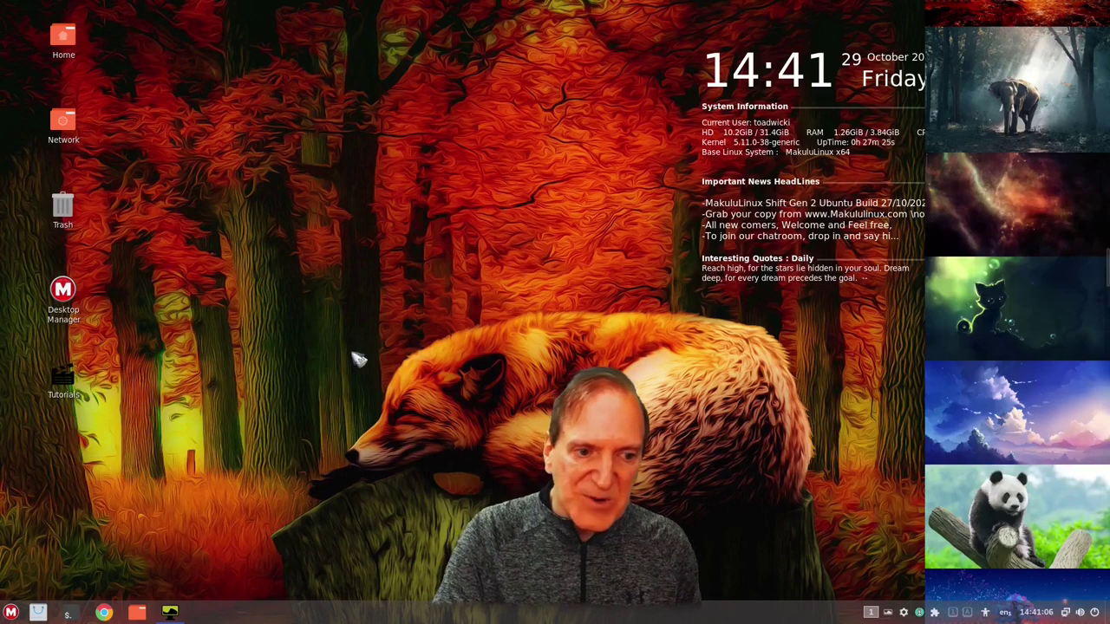
right_click(369, 299)
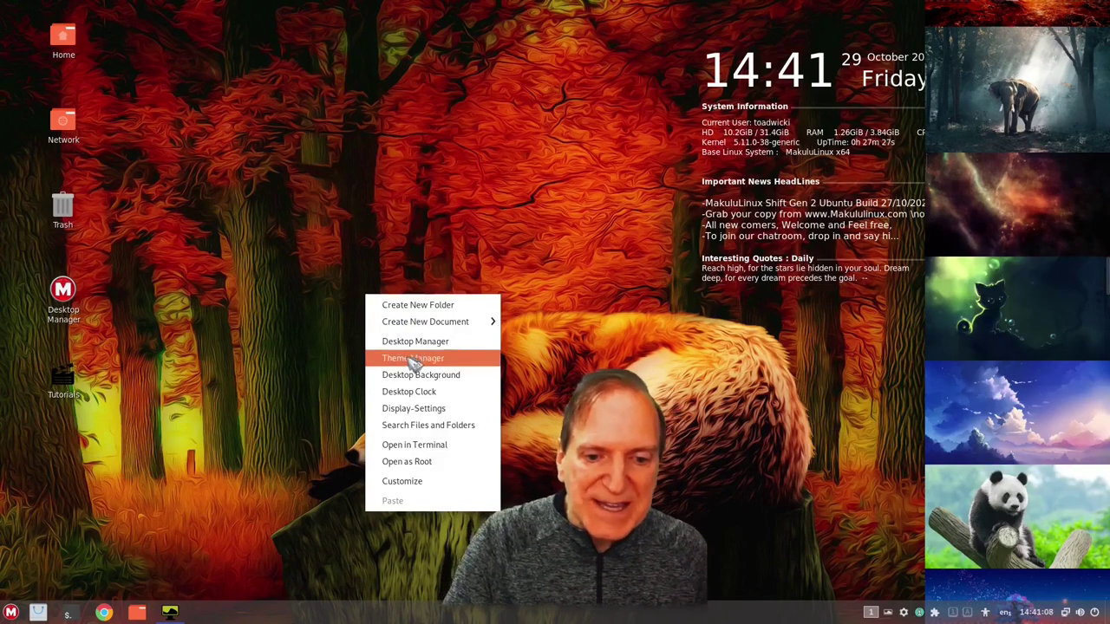
left_click(969, 199)
left_click(978, 196)
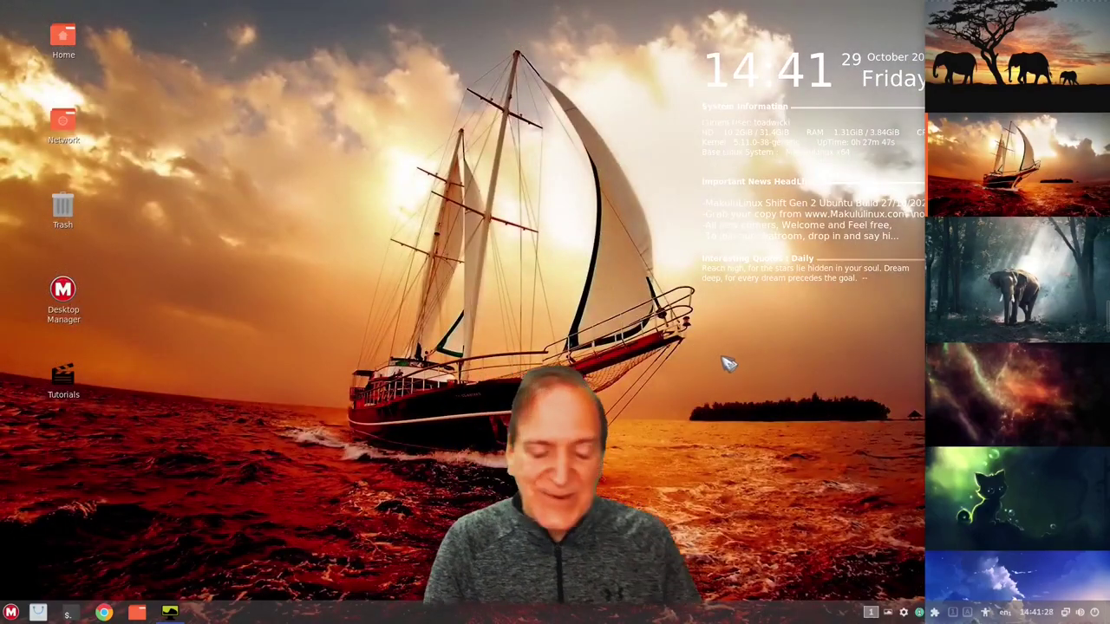
right_click(169, 613)
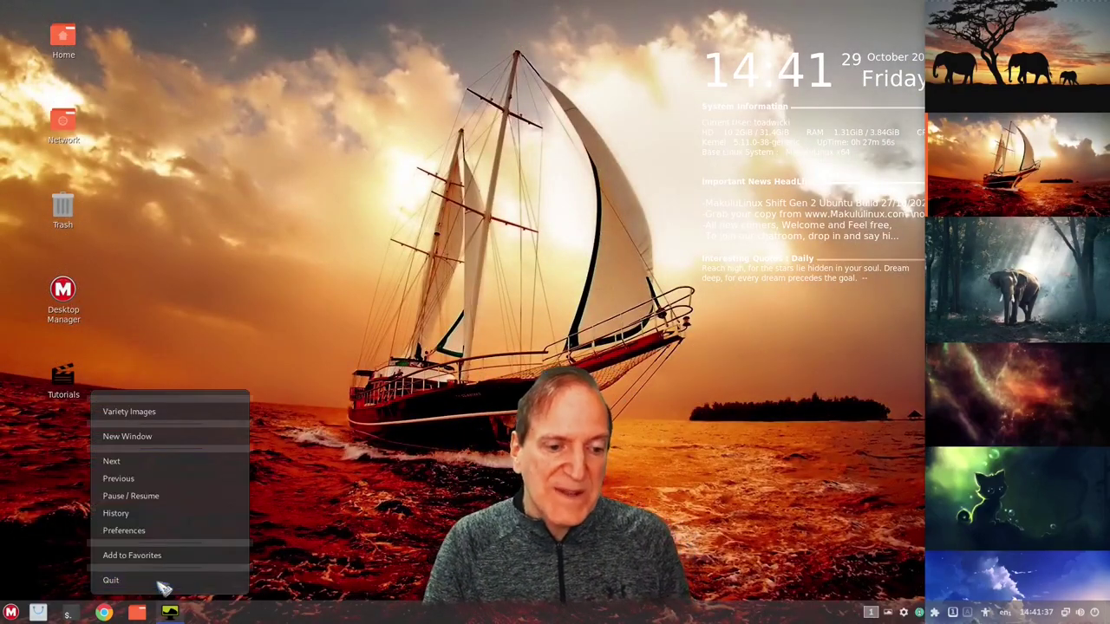
left_click(156, 580)
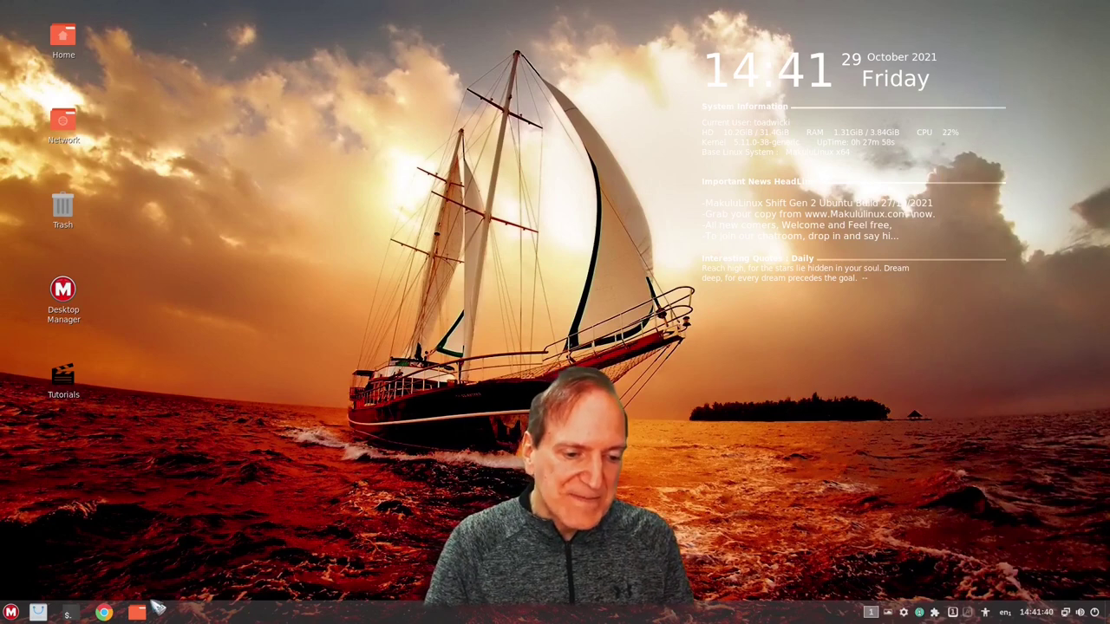
Step: Examine the cursor and color choices in the Theme Manager, and close it along with the Desktop Manager
double_click(68, 297)
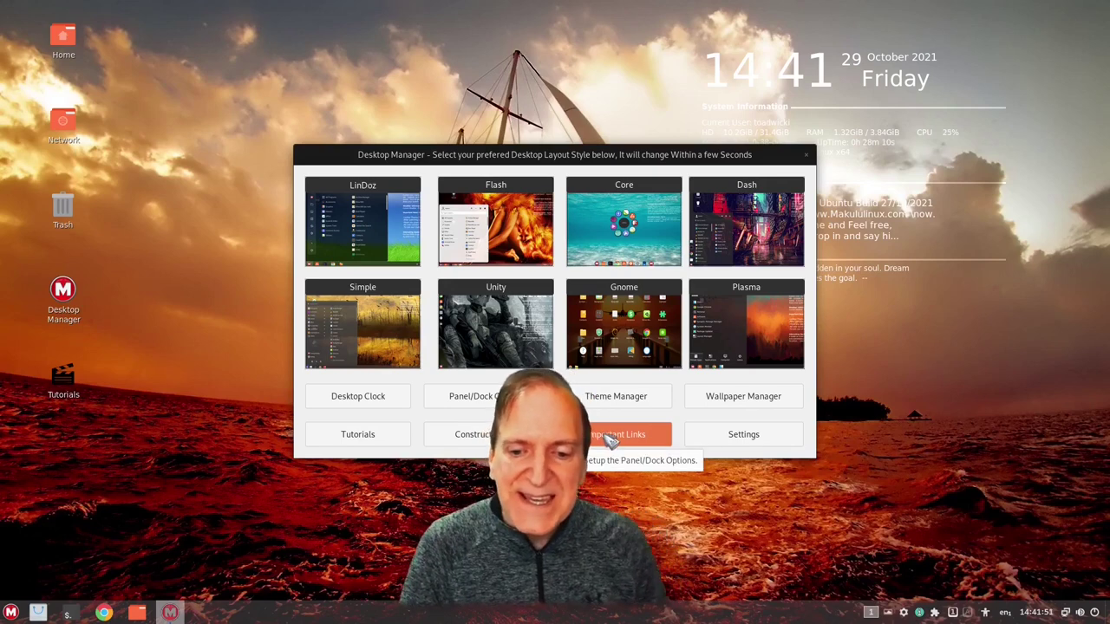
left_click(646, 396)
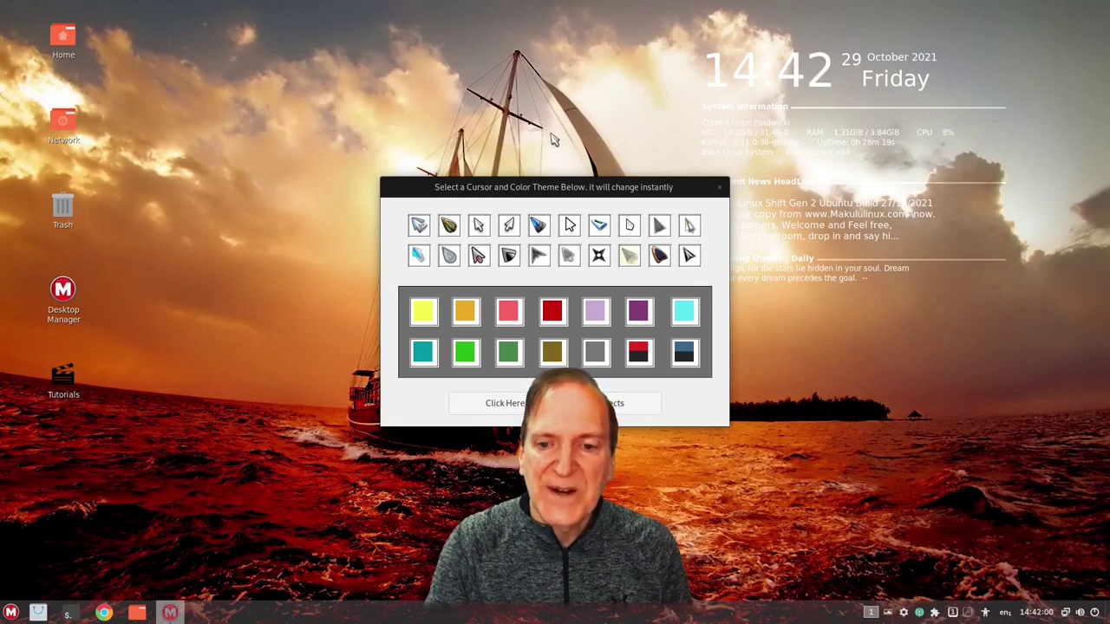
left_click(719, 189)
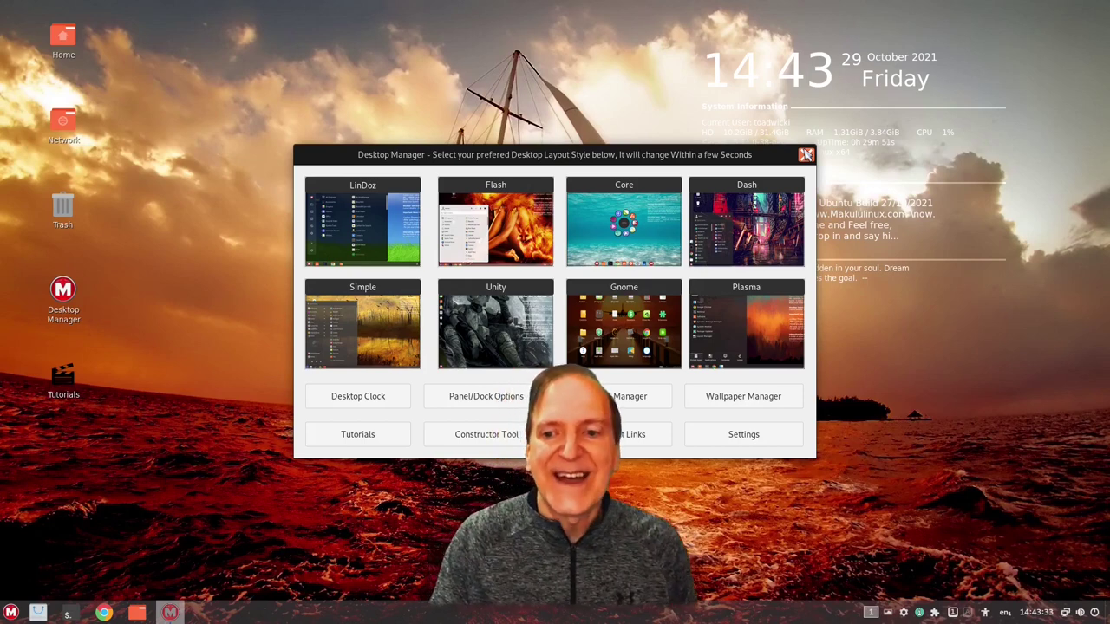
left_click(805, 154)
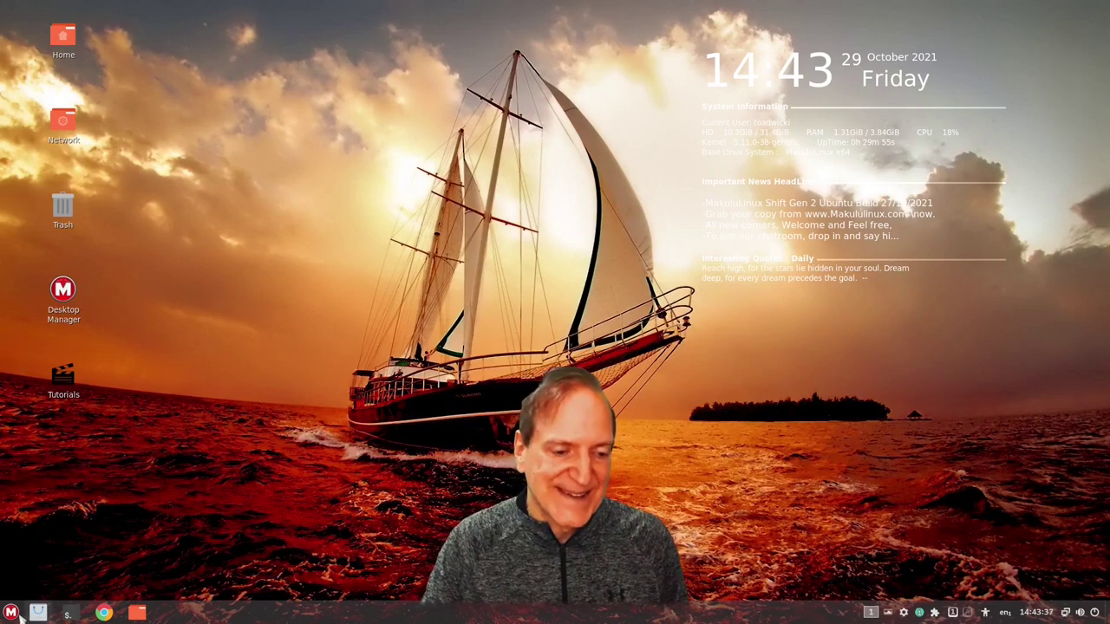
Step: Look through the application menu's categories, open the system monitor and show its process list
left_click(12, 614)
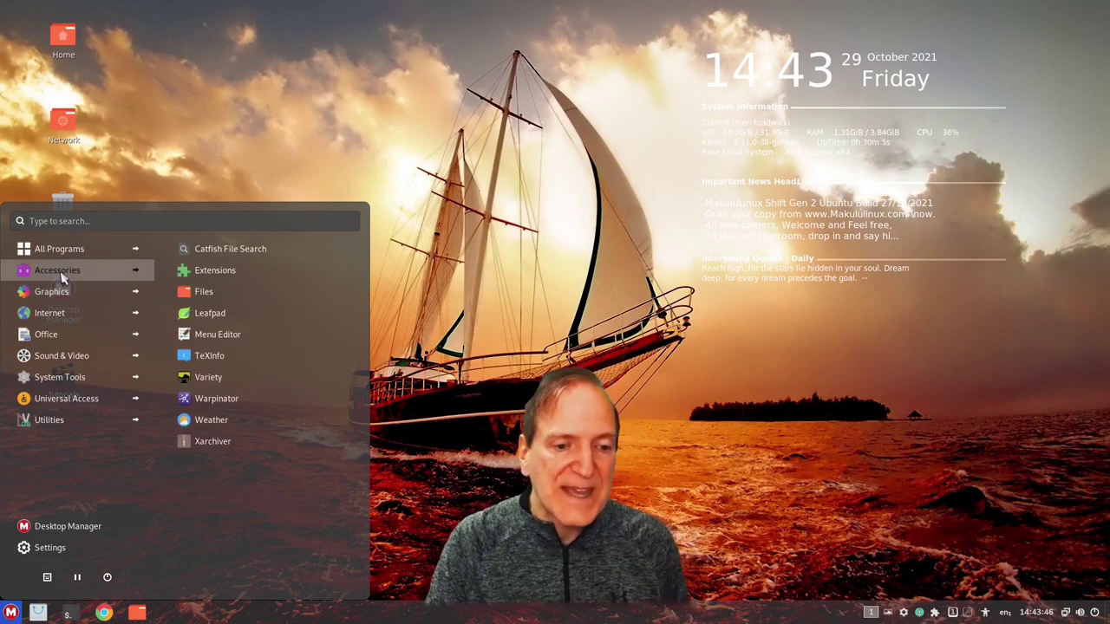
mouse_move(59, 358)
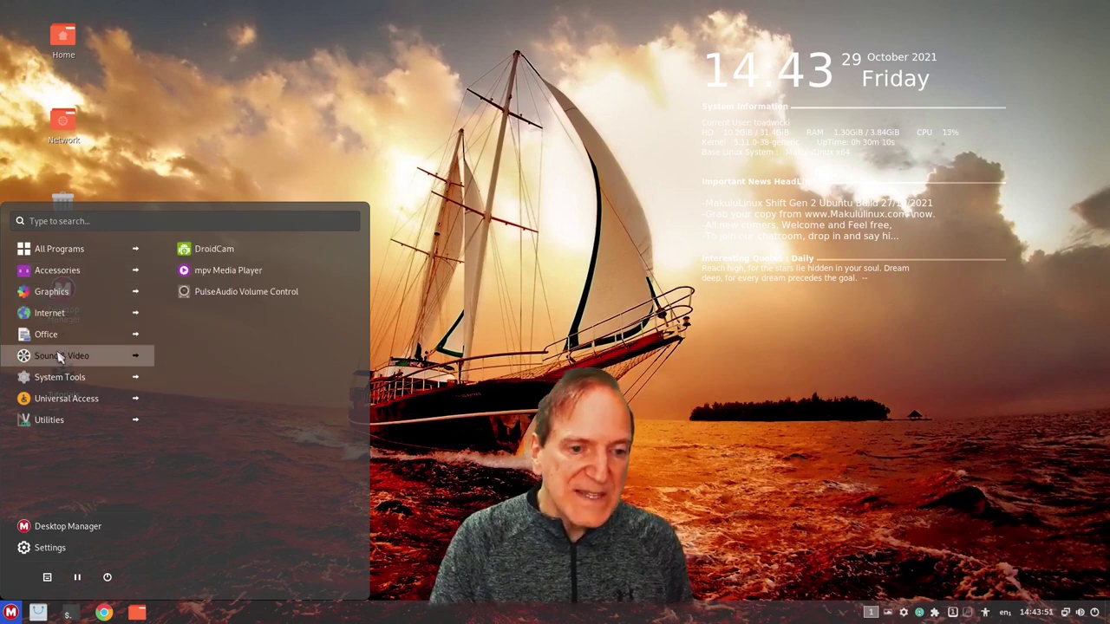
mouse_move(59, 379)
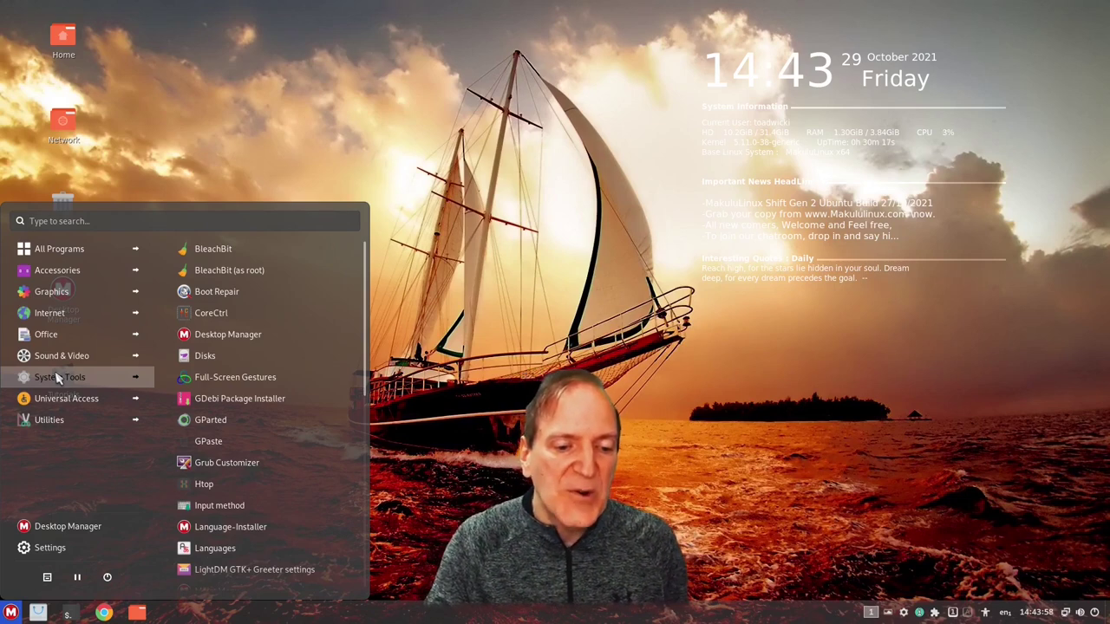
mouse_move(64, 422)
left_click(221, 338)
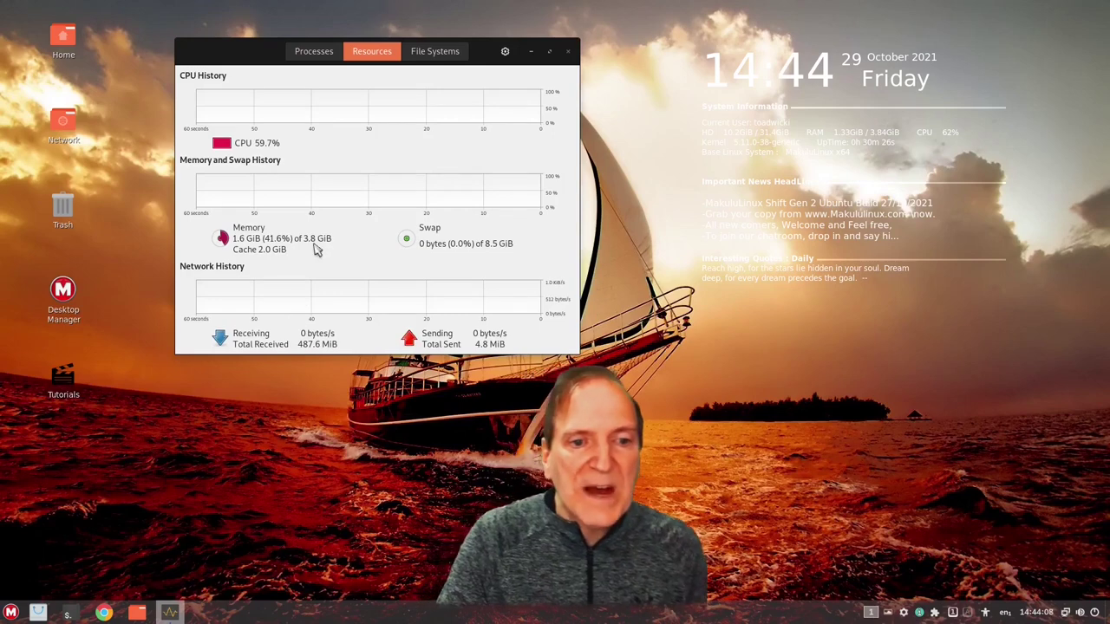
left_click(314, 51)
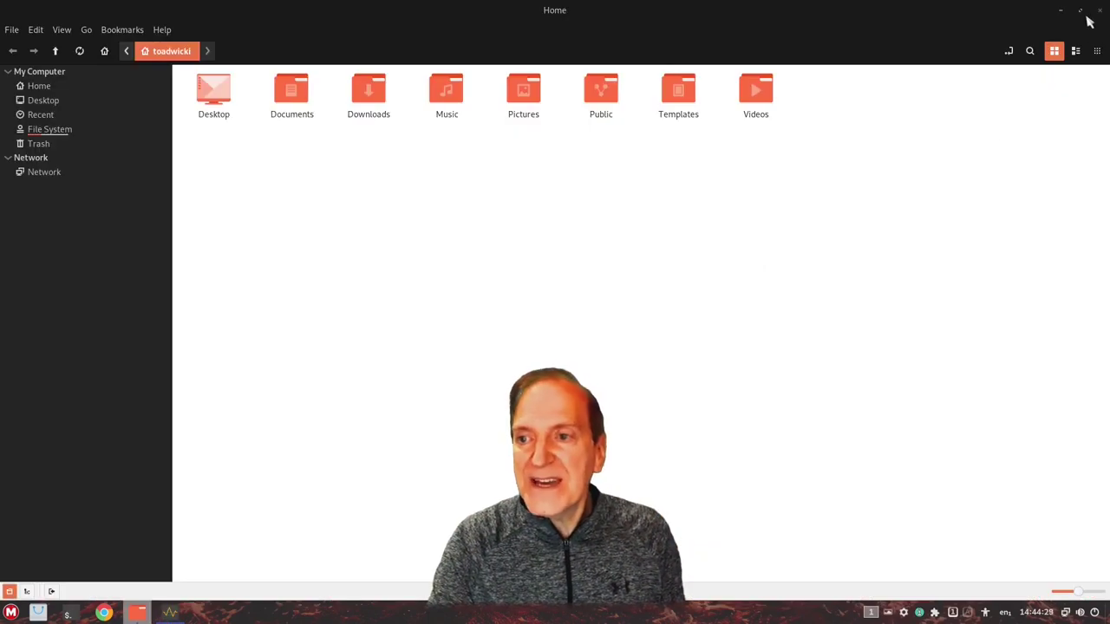
Step: Restore the maximized Home folder window, move it clear of the process list, and close the system monitor
left_click(1080, 11)
left_click_drag(618, 156, 816, 155)
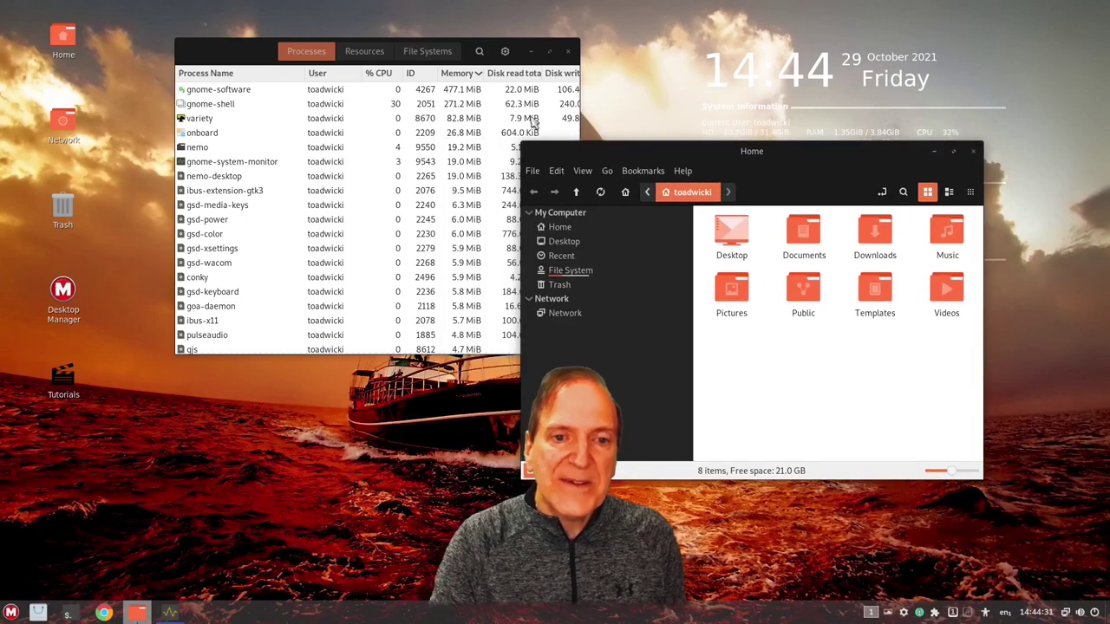
left_click(568, 51)
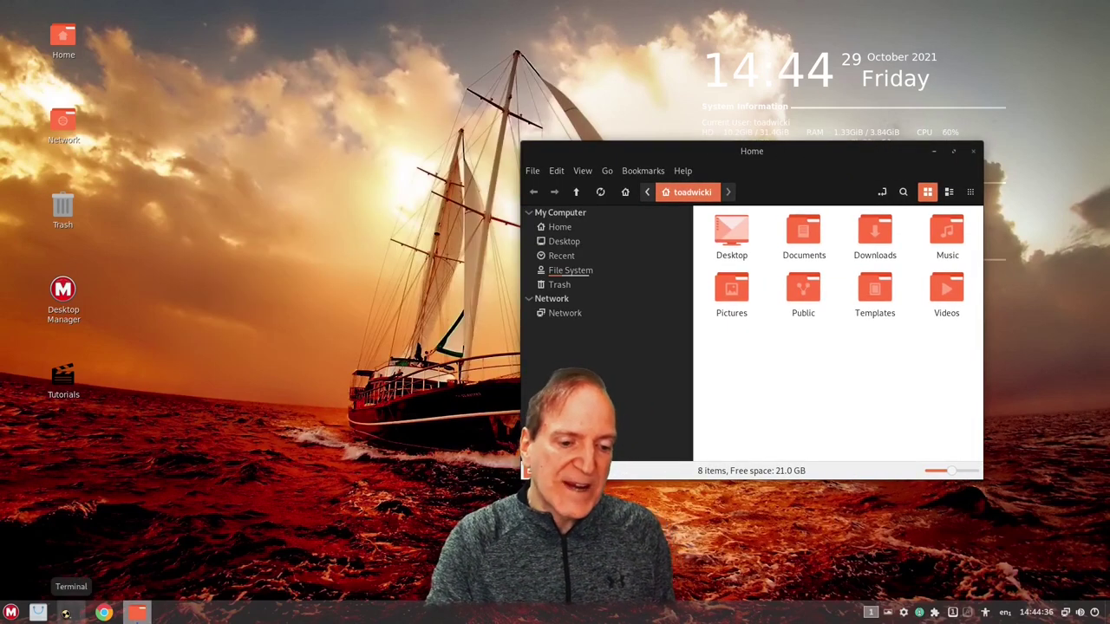
Step: Open a terminal and arrange it beside the Home folder window
left_click(67, 616)
left_click_drag(389, 214, 363, 200)
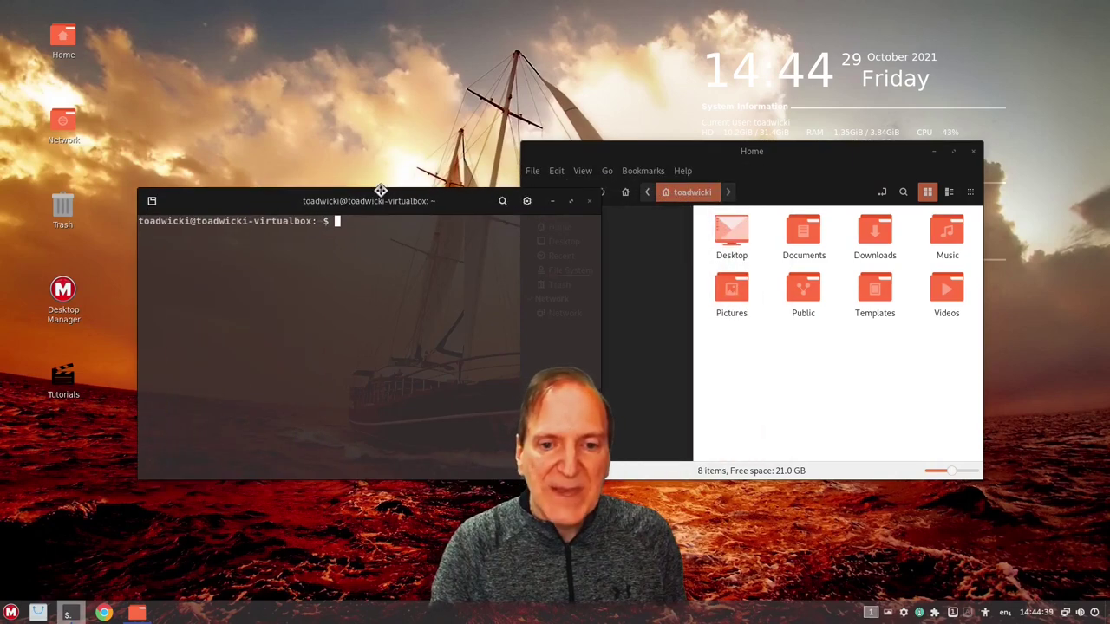
left_click_drag(733, 150, 764, 136)
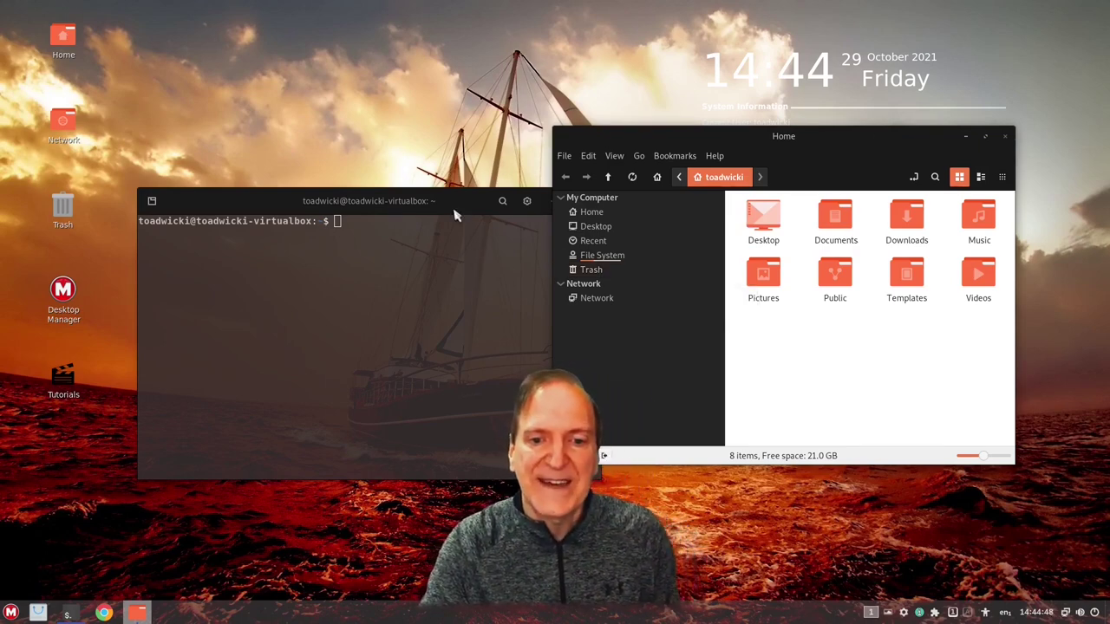
Step: Enter pkill nemo in the terminal, rearrange and enlarge its window beside the Home folder, and run the command
left_click(494, 208)
key("super+Up")
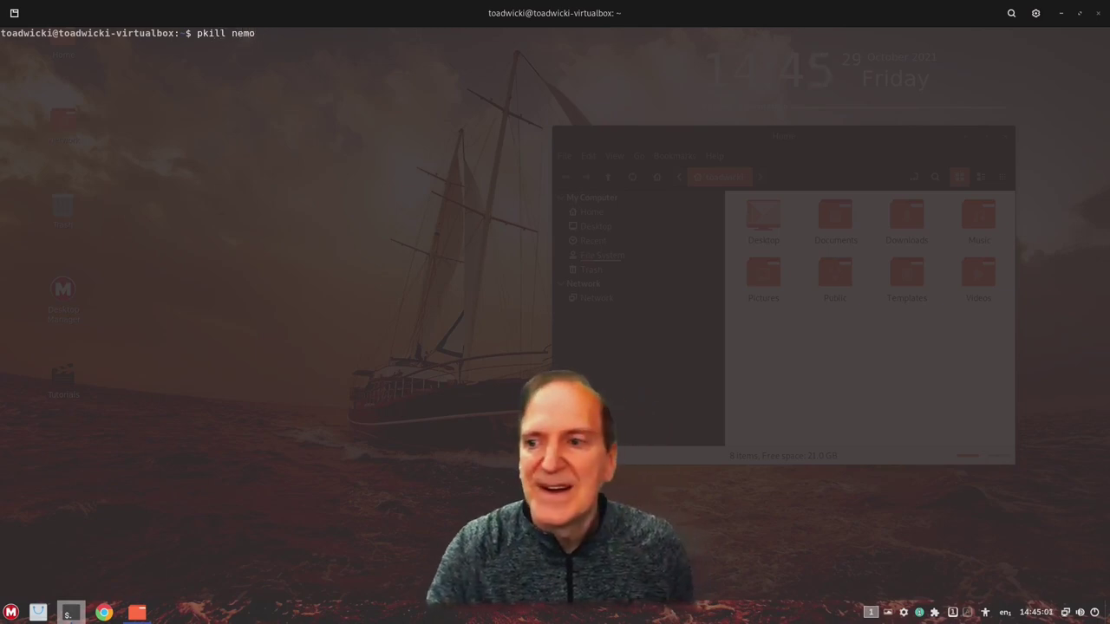
left_click(1079, 13)
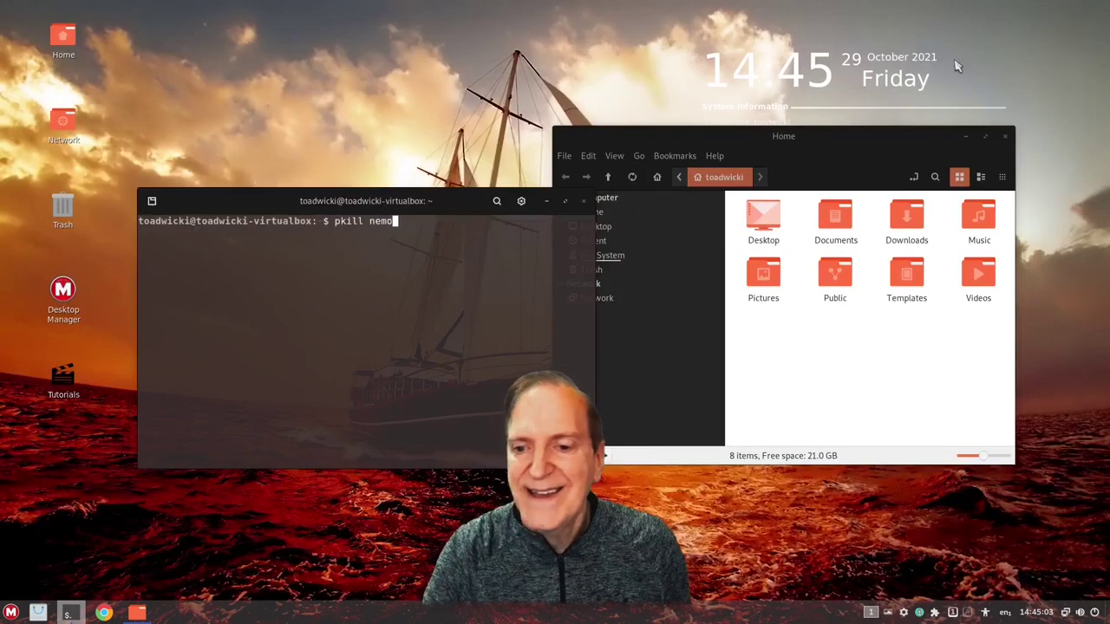
left_click_drag(436, 202, 358, 71)
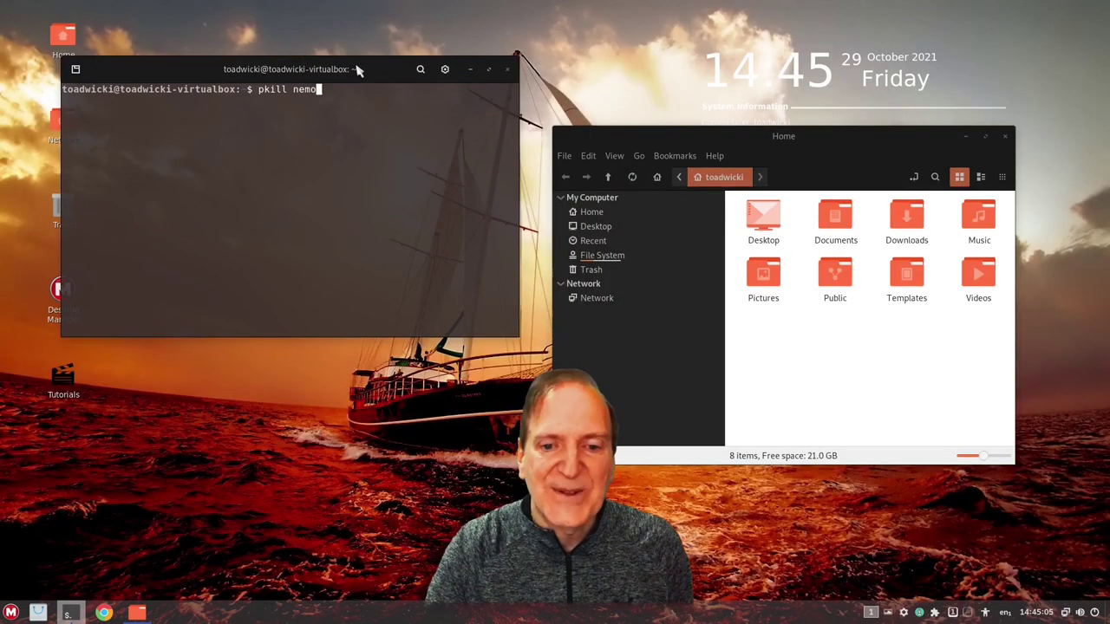
left_click_drag(517, 338, 577, 447)
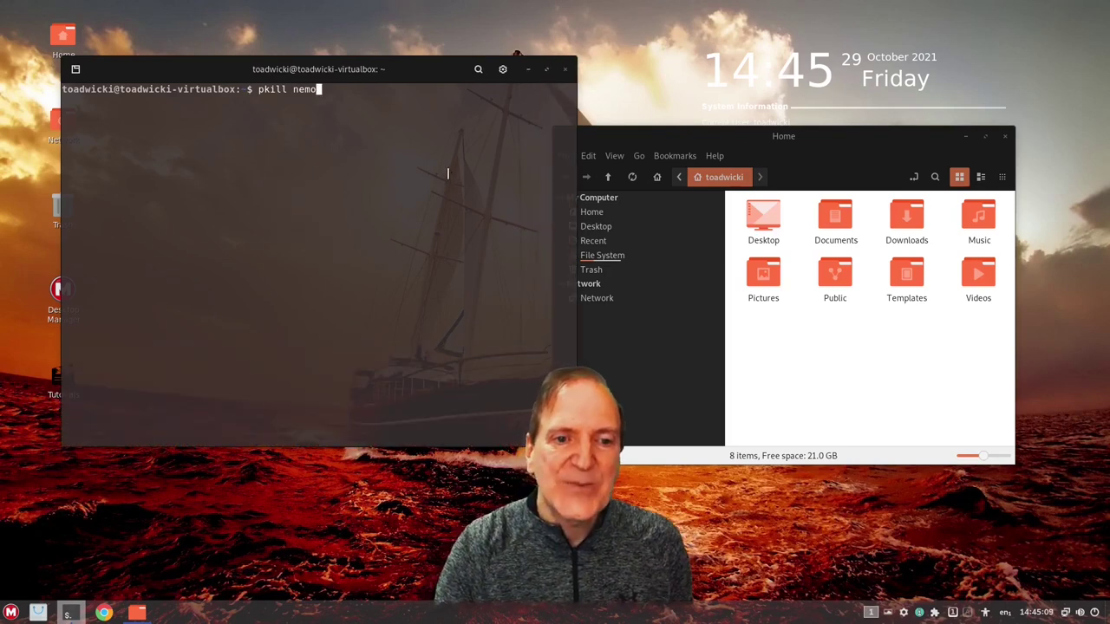
key("Return")
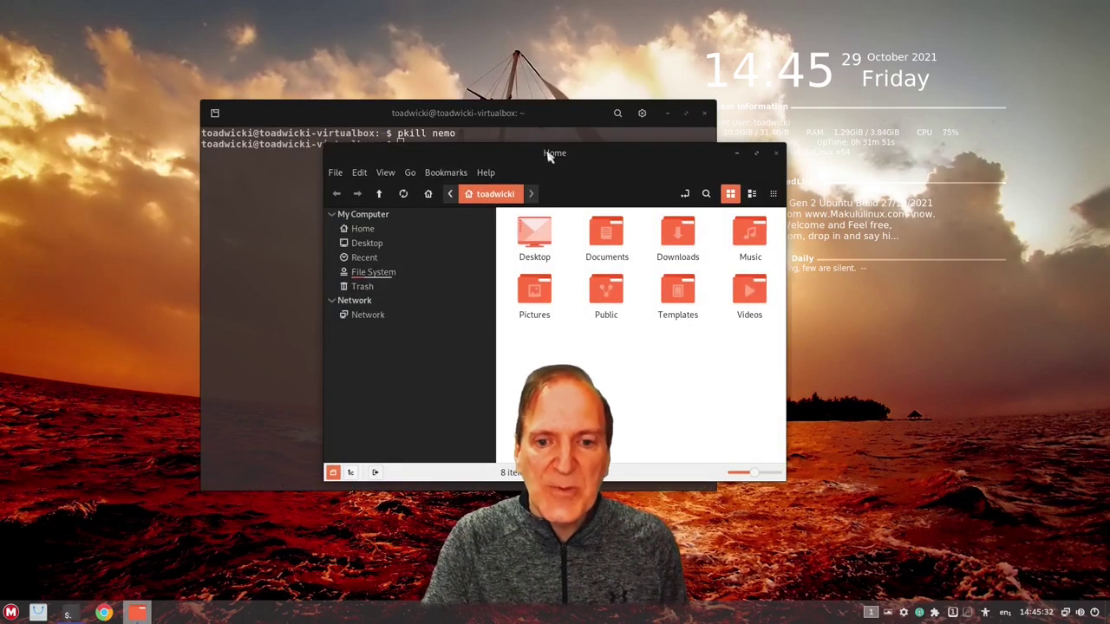
Step: Move and enlarge the reopened Home folder window, and close the terminal behind it
left_click_drag(548, 155, 391, 53)
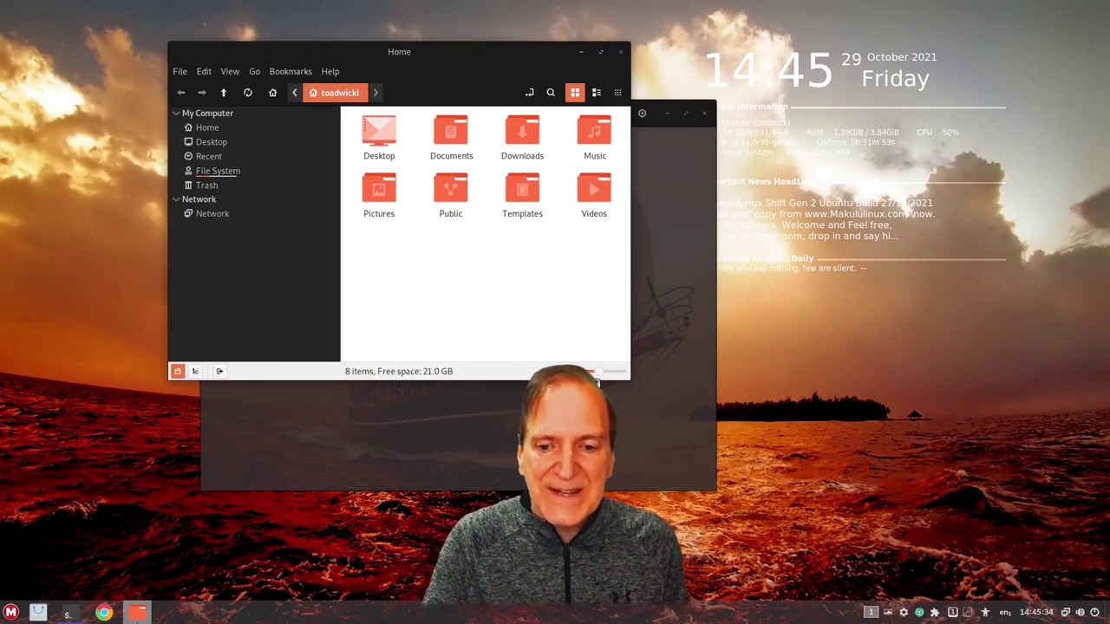
left_click_drag(632, 379, 821, 476)
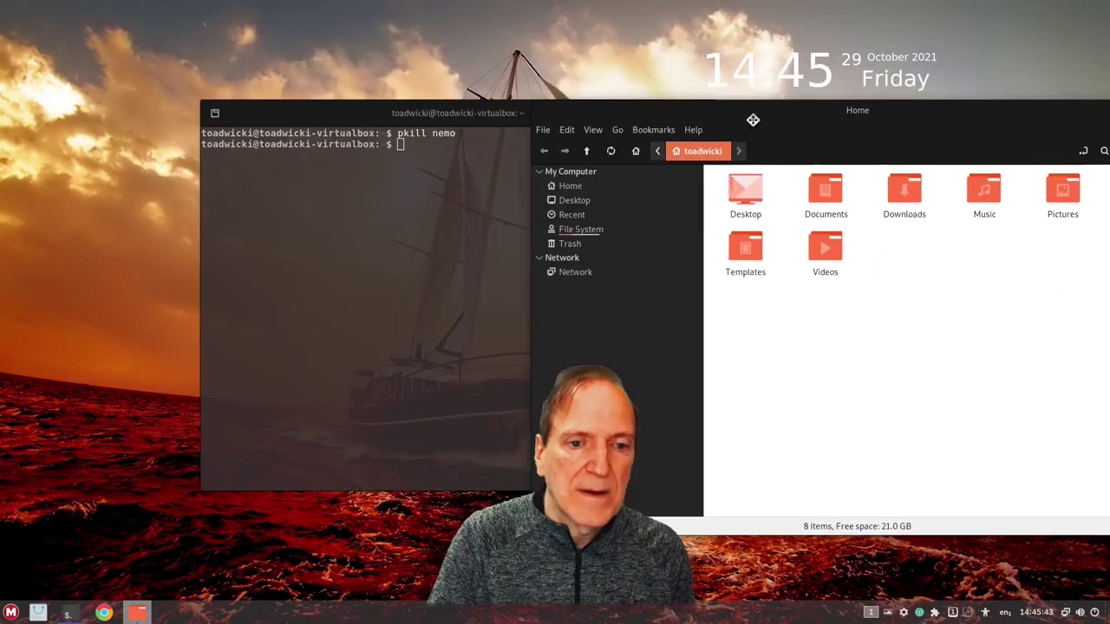
left_click_drag(743, 116, 496, 156)
left_click(540, 122)
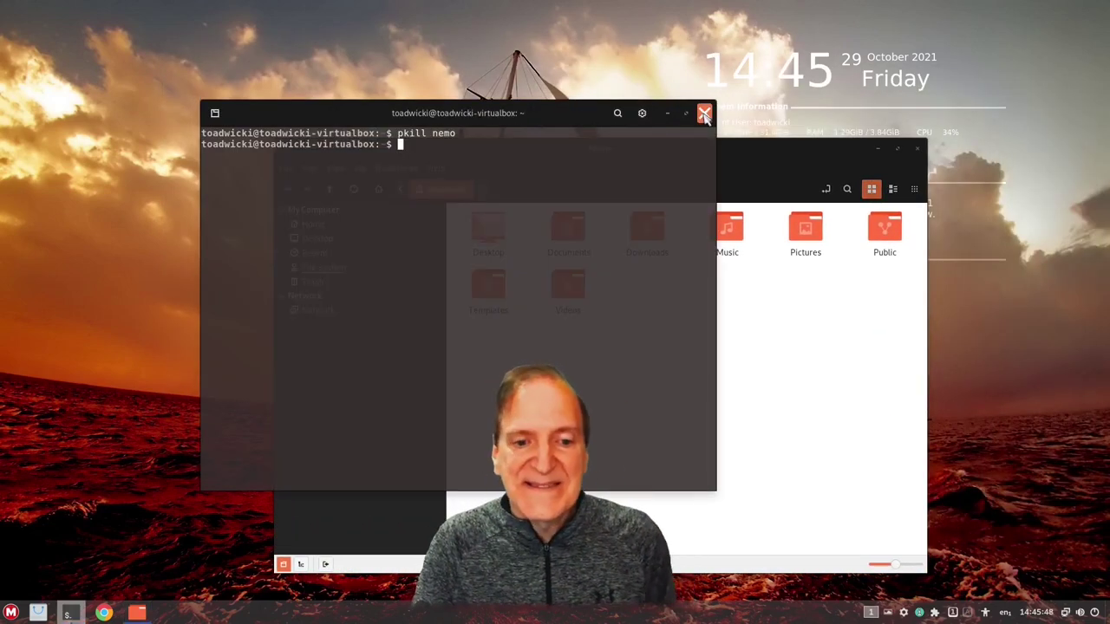
left_click(704, 117)
left_click_drag(682, 161, 796, 82)
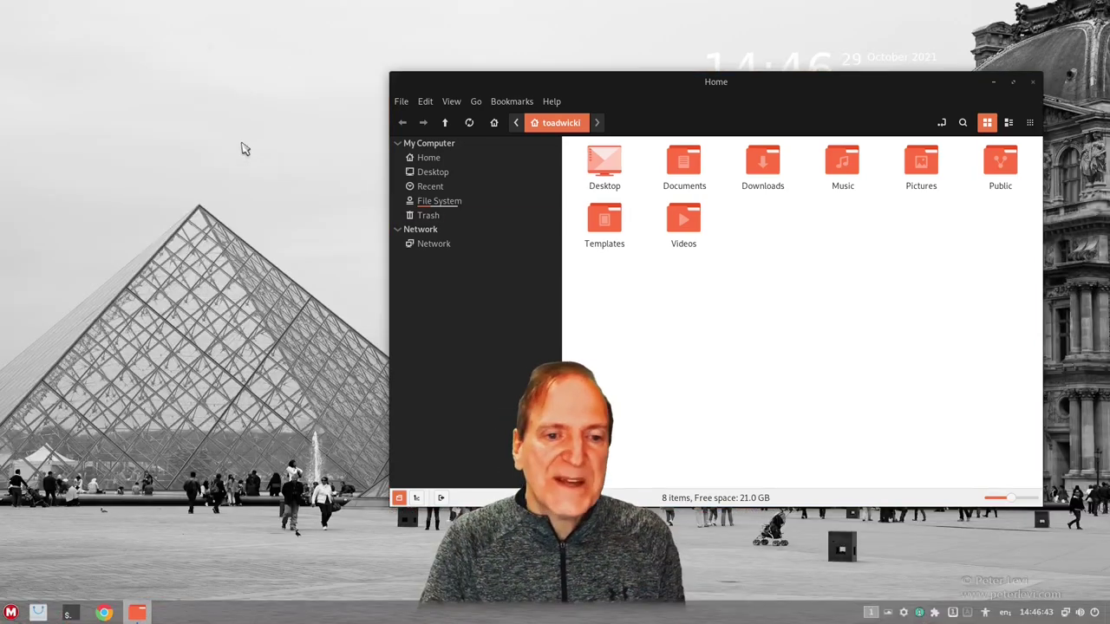
Step: Dismiss the desktop's context menu and close the Home folder window
right_click(243, 148)
left_click(220, 153)
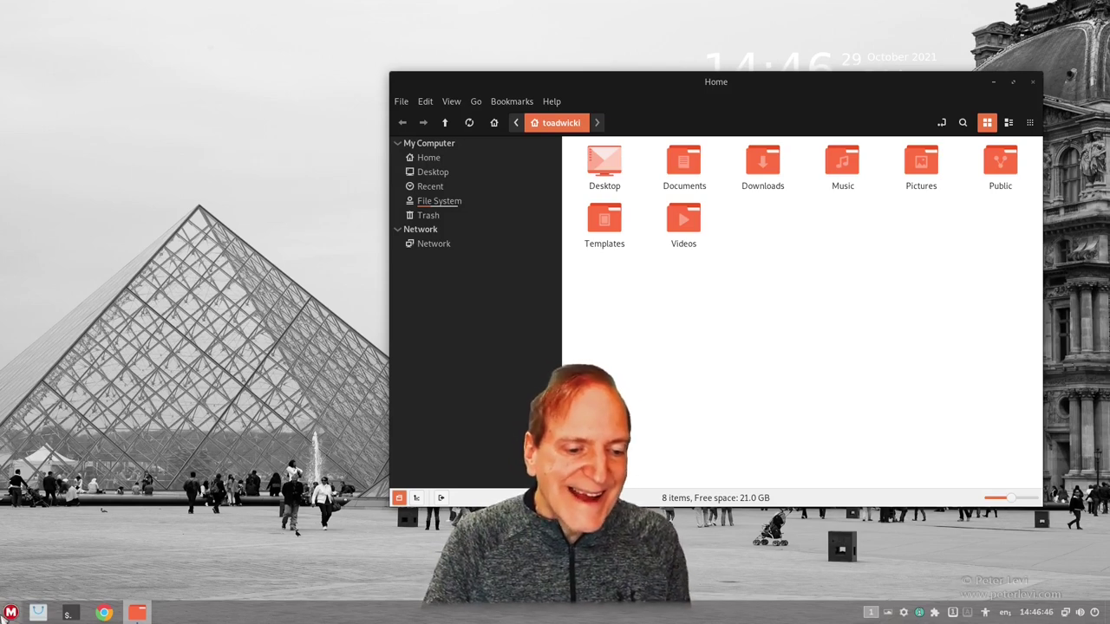
left_click(1032, 82)
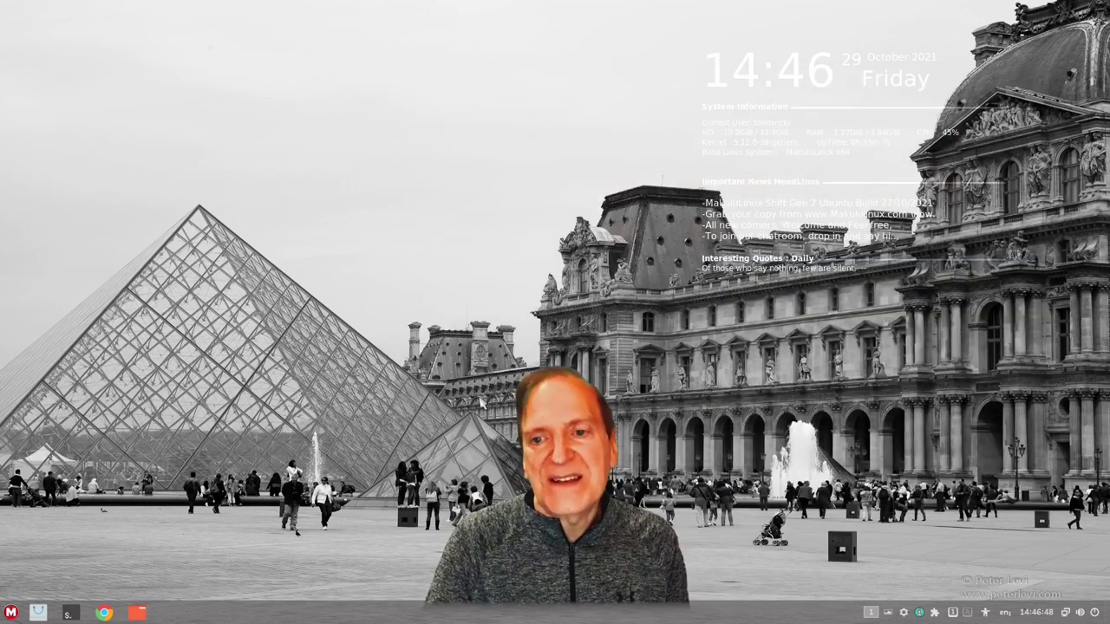
Step: Restart the system, and after login close the Makulu Settings portal
left_click(11, 613)
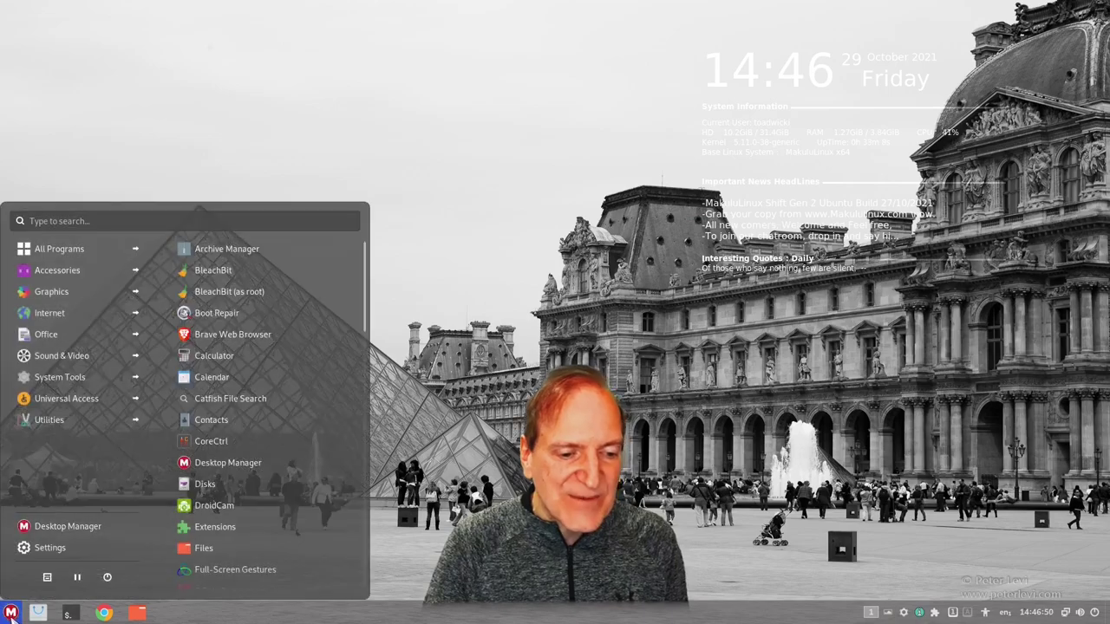
left_click(106, 576)
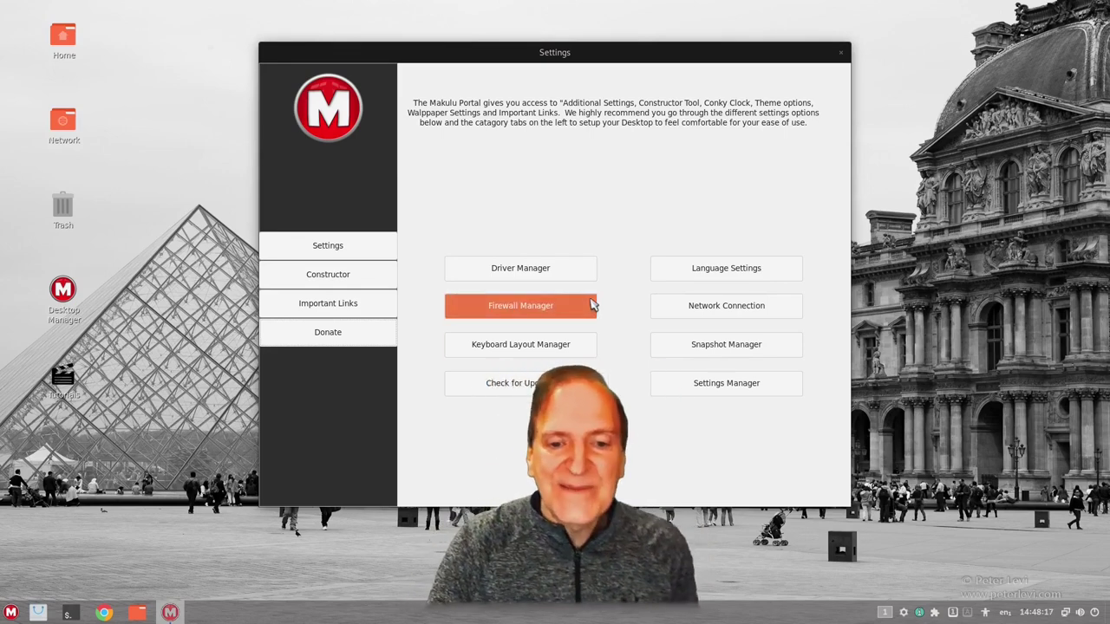
left_click(840, 52)
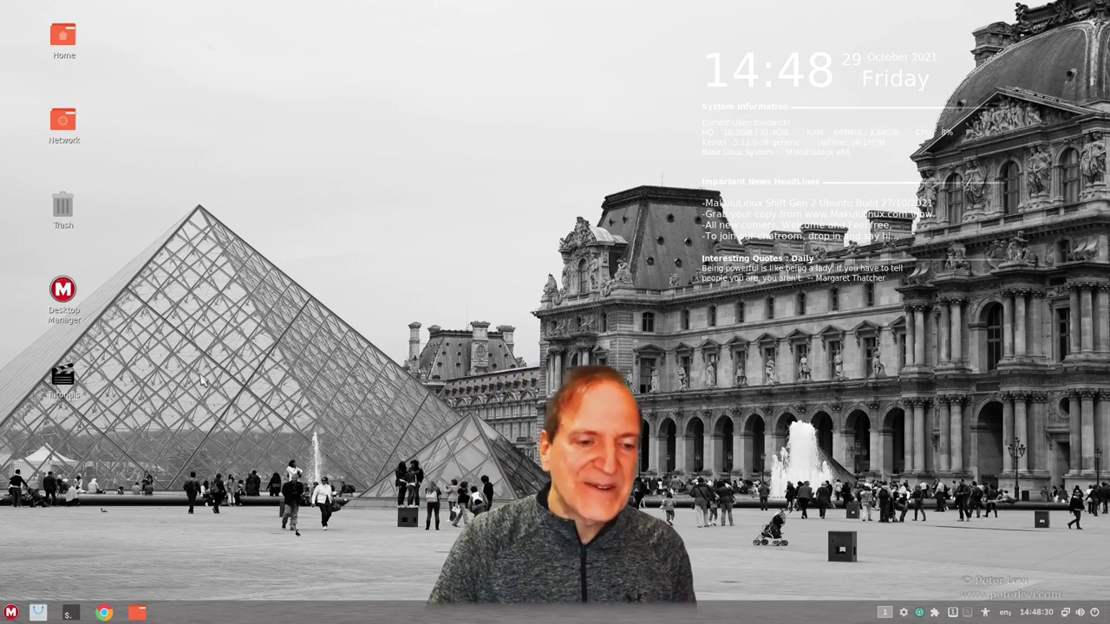
Step: Run htop in a new terminal, compare its memory usage with the desktop's system information, and minimize the terminal
left_click(70, 613)
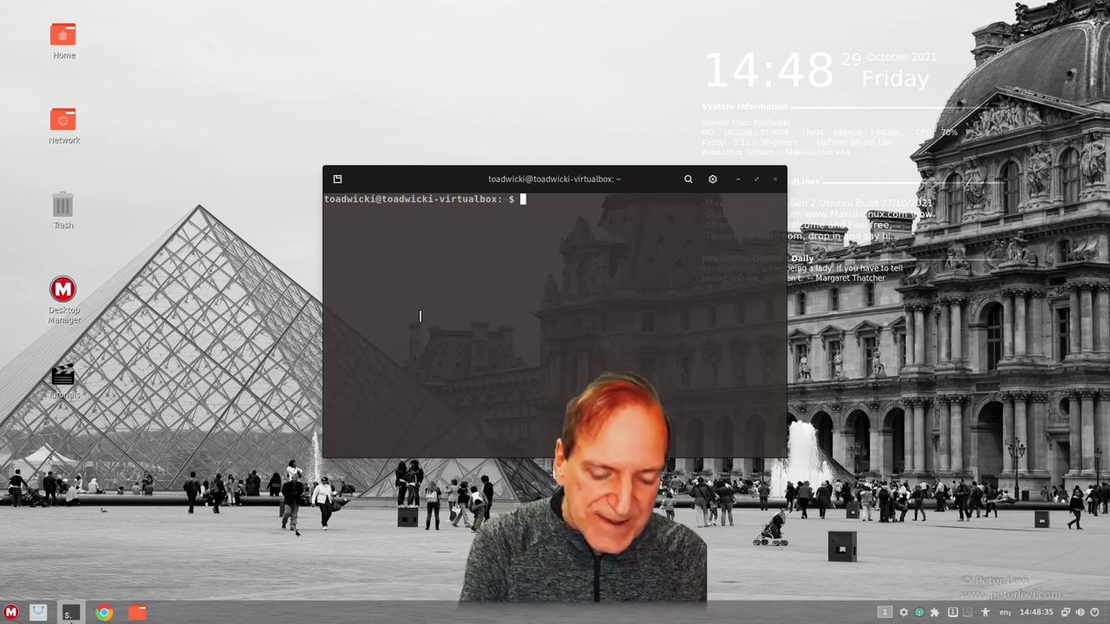
type("htop")
key("Return")
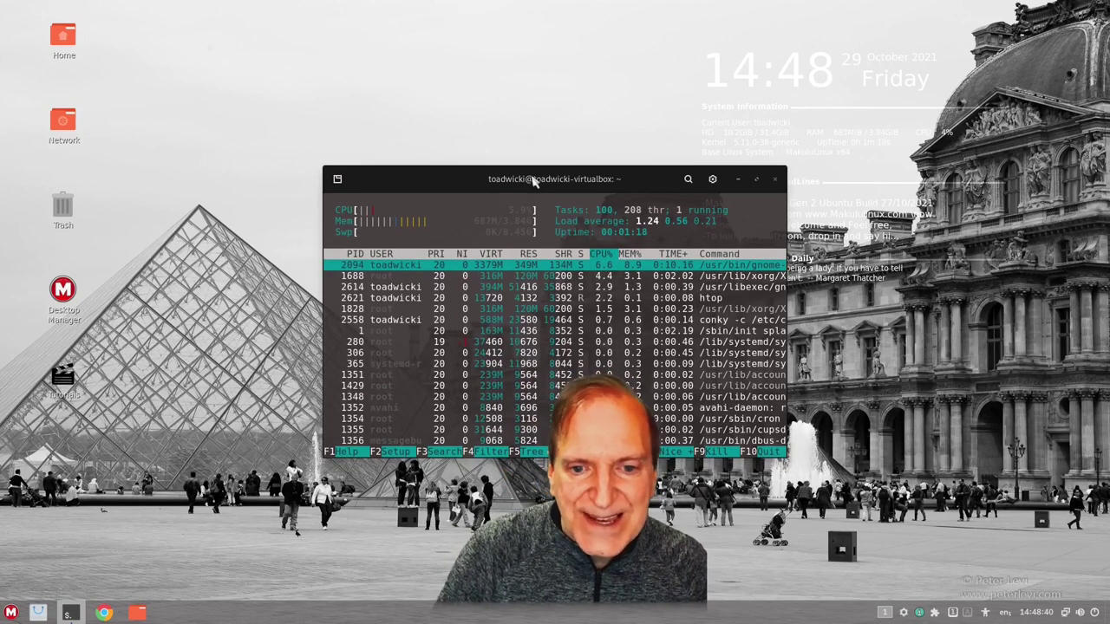
left_click_drag(534, 177, 416, 113)
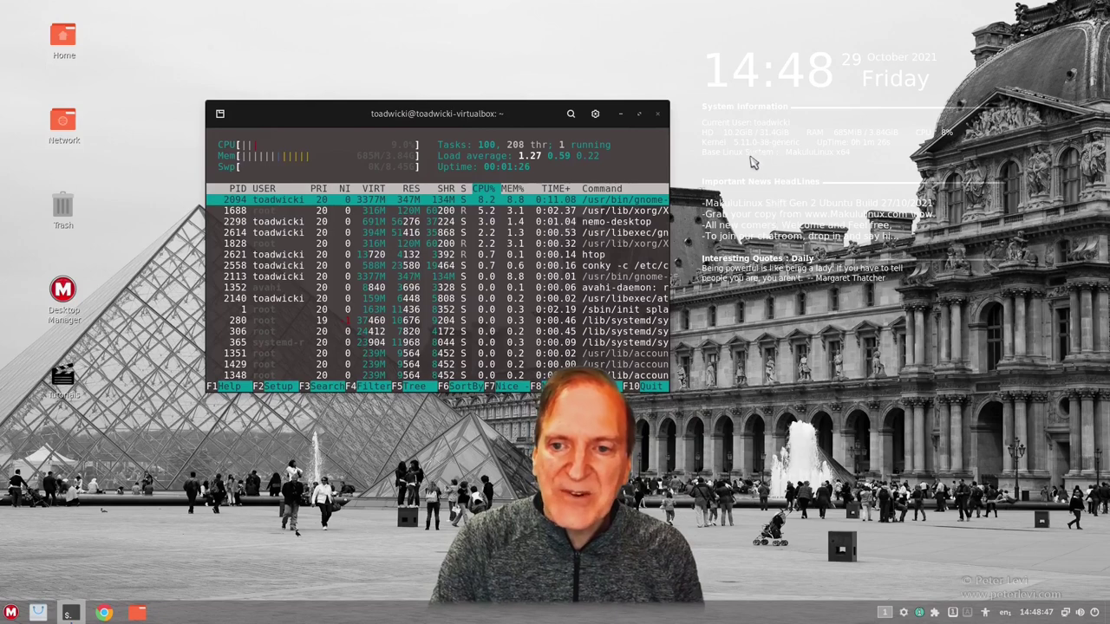
left_click(621, 116)
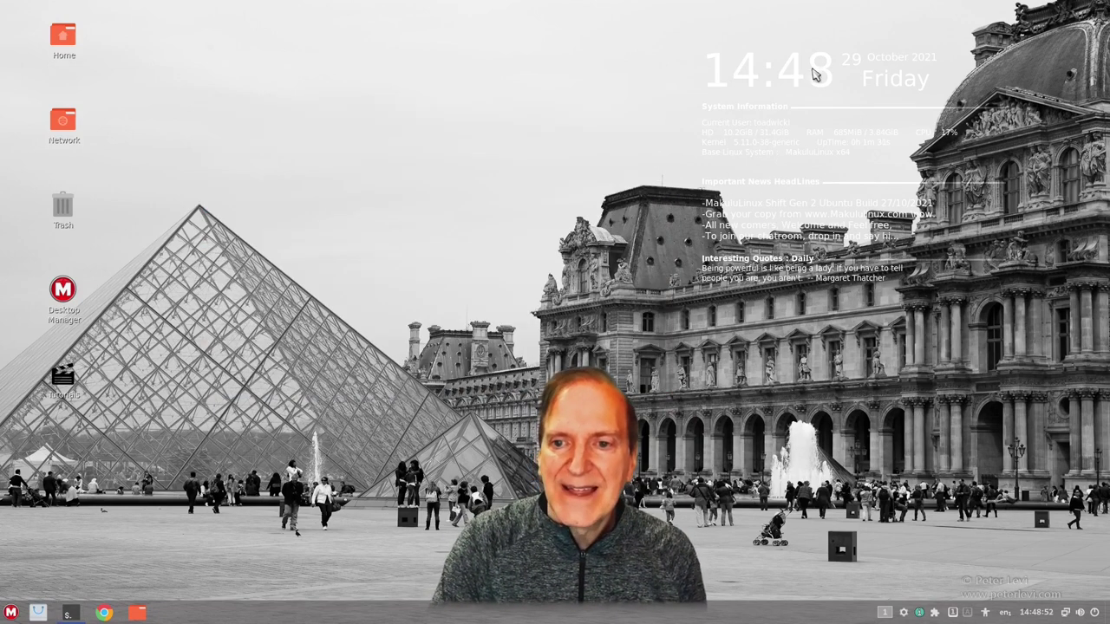
Step: Open the Desktop Clock options from the Desktop Manager, try the Black clock color, set it back to White, and close the options
left_click(65, 294)
double_click(65, 294)
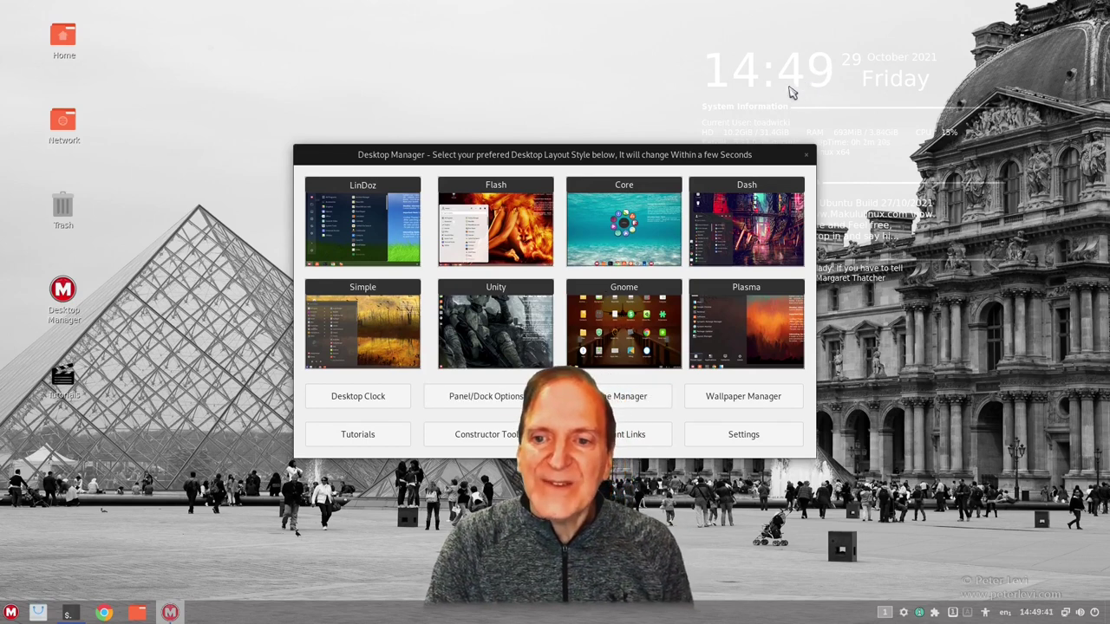
left_click(369, 398)
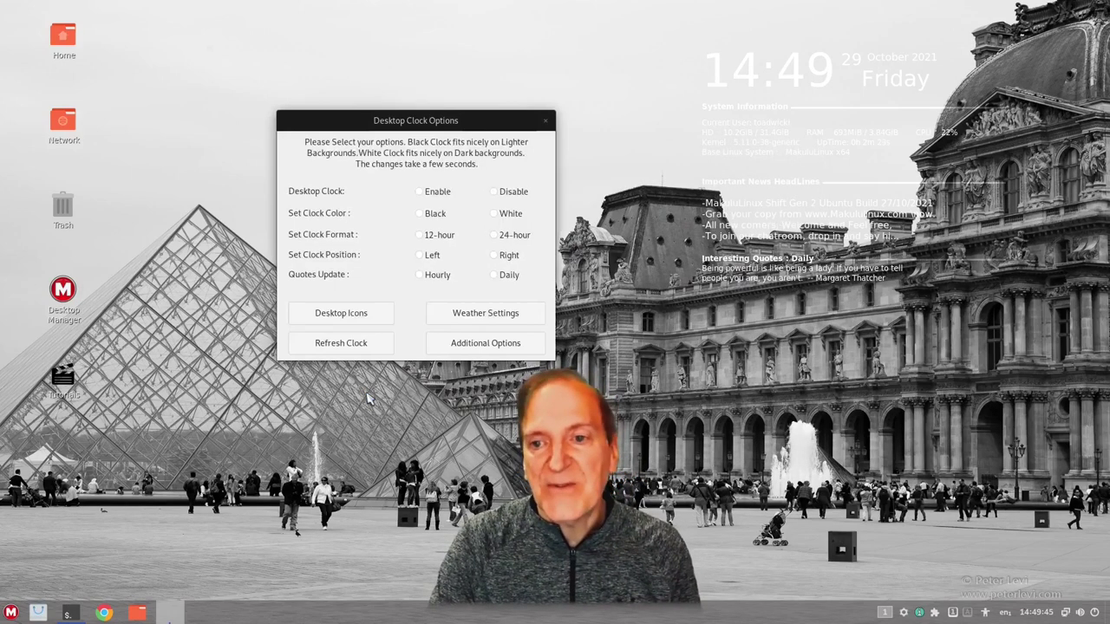
left_click(420, 214)
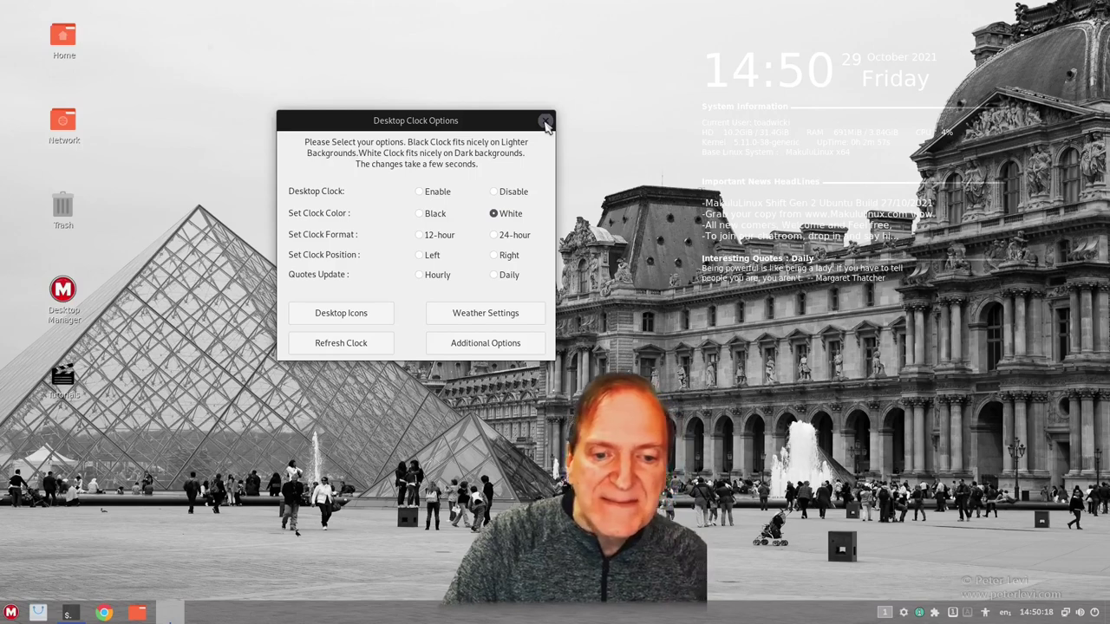
left_click(546, 124)
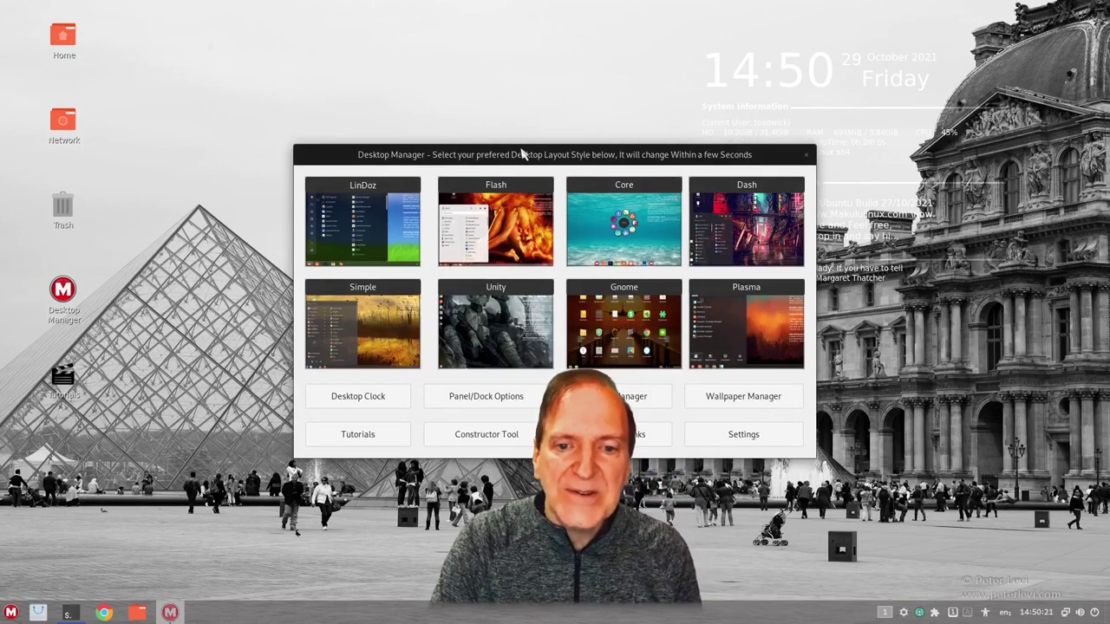
Step: Move the Desktop Manager window aside and launch Desktop Background from the desktop
left_click_drag(522, 154, 665, 147)
right_click(291, 164)
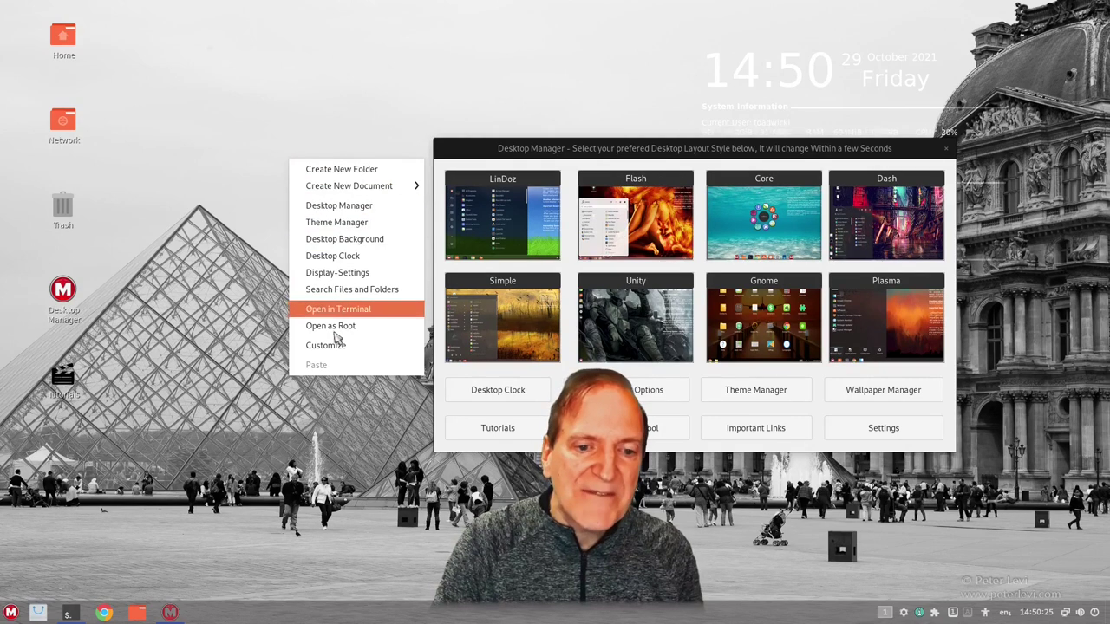
left_click(350, 245)
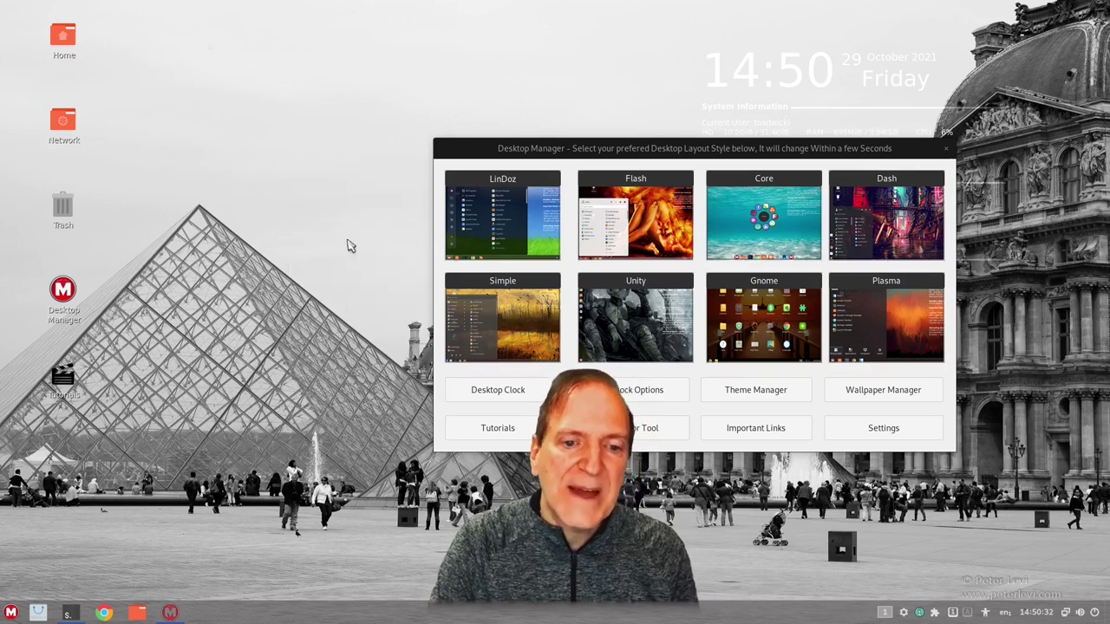
left_click(551, 252)
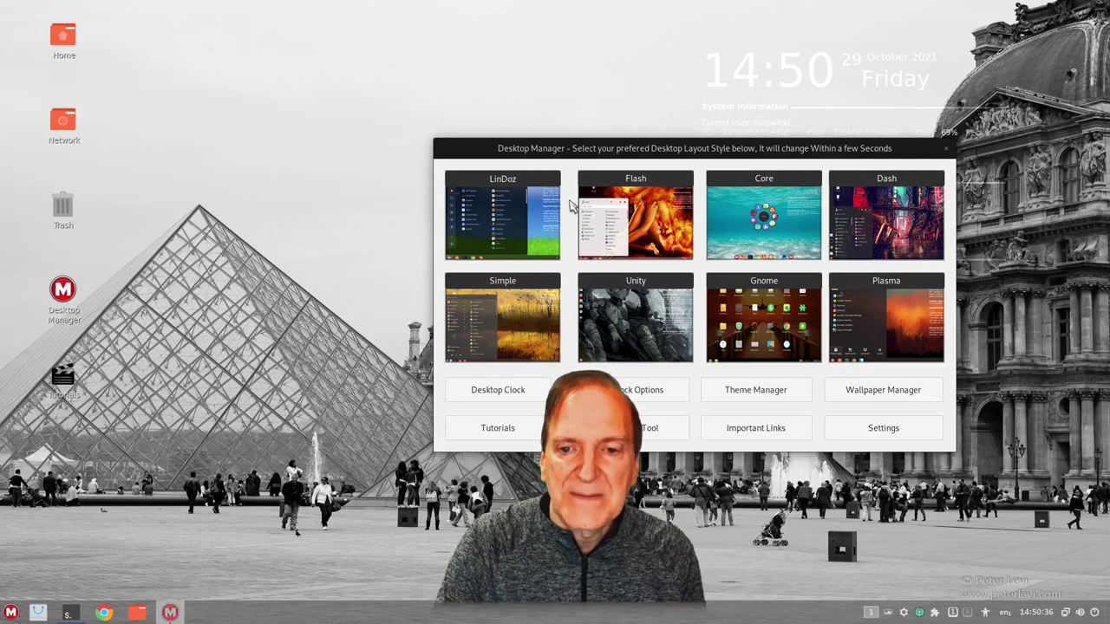
Step: Open the desktop's Customize settings for the current monitor layout and move that window clear of the Desktop Manager
right_click(262, 152)
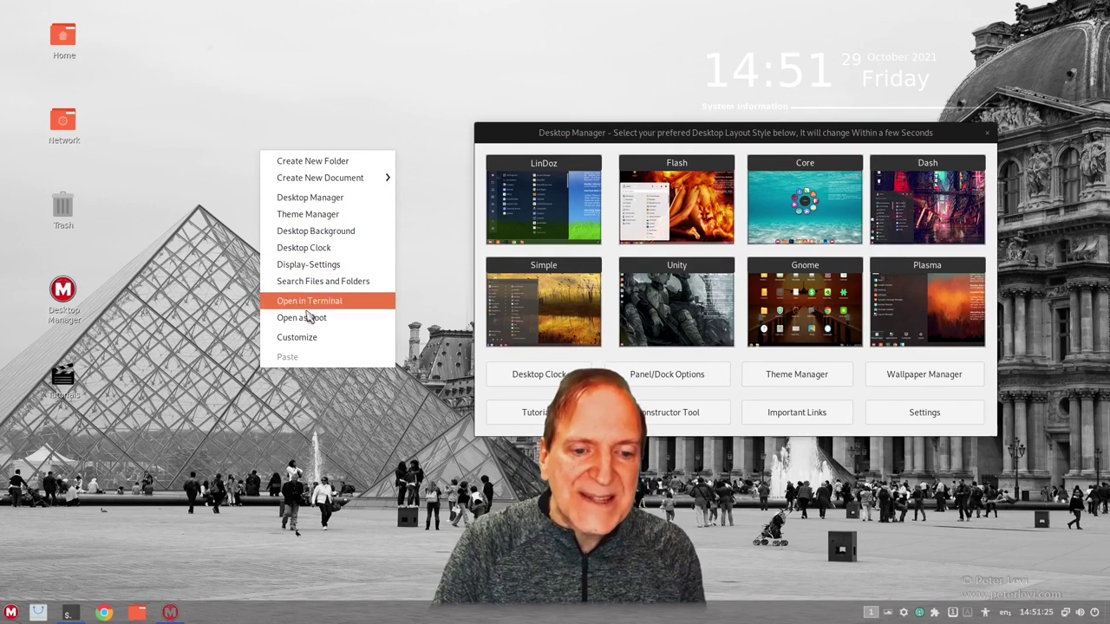
left_click(297, 337)
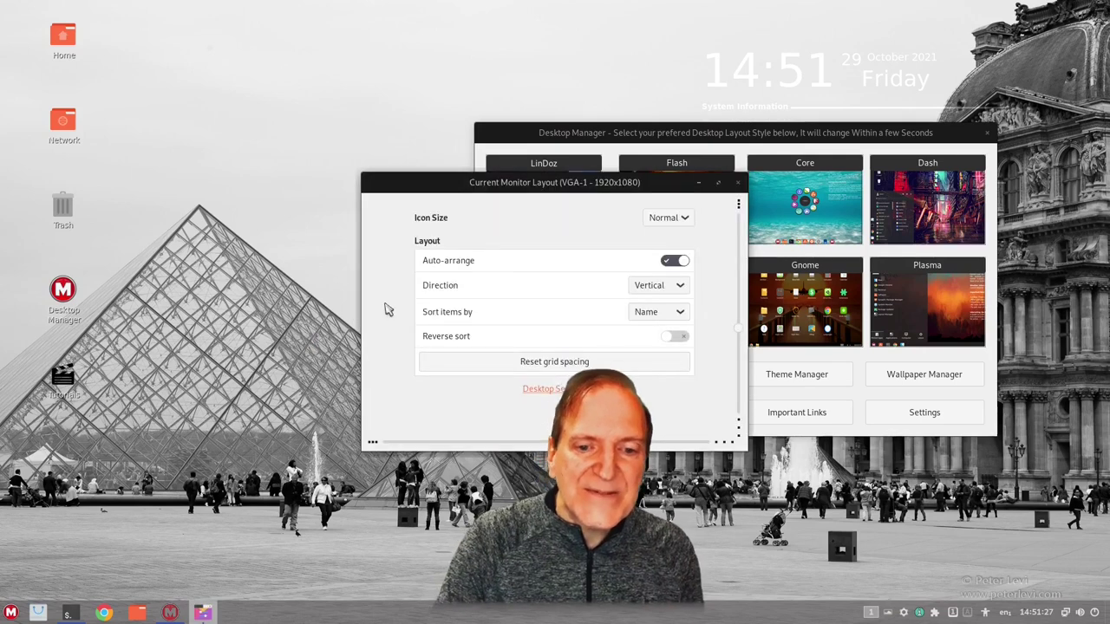
left_click_drag(558, 186, 422, 142)
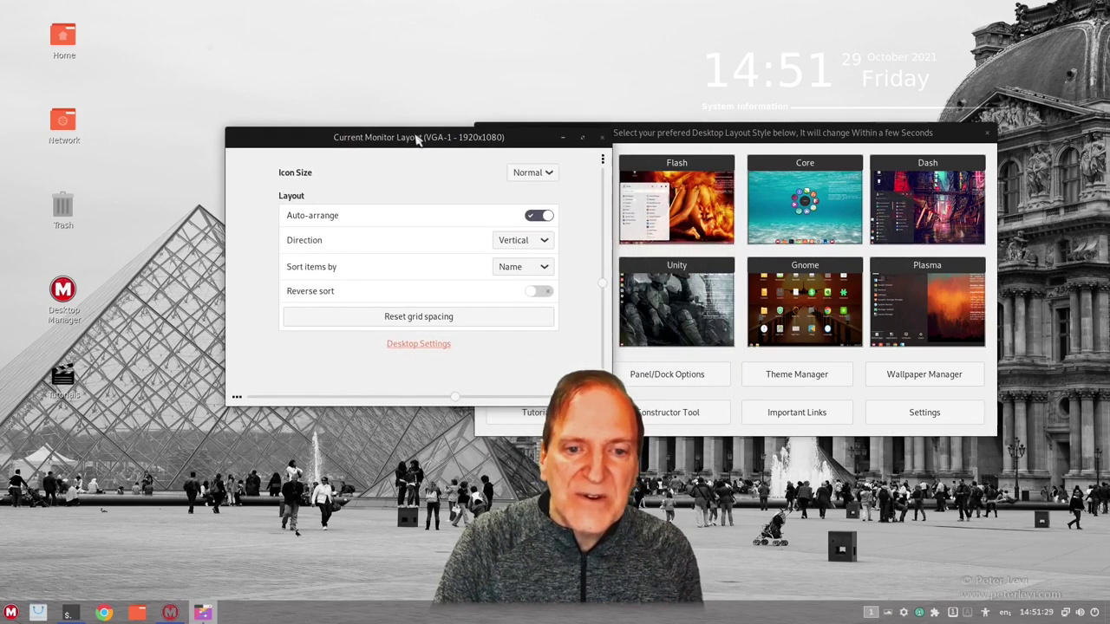
Step: Try the Horizontal direction for the desktop icons, and set it back to Vertical
left_click(543, 243)
left_click(525, 261)
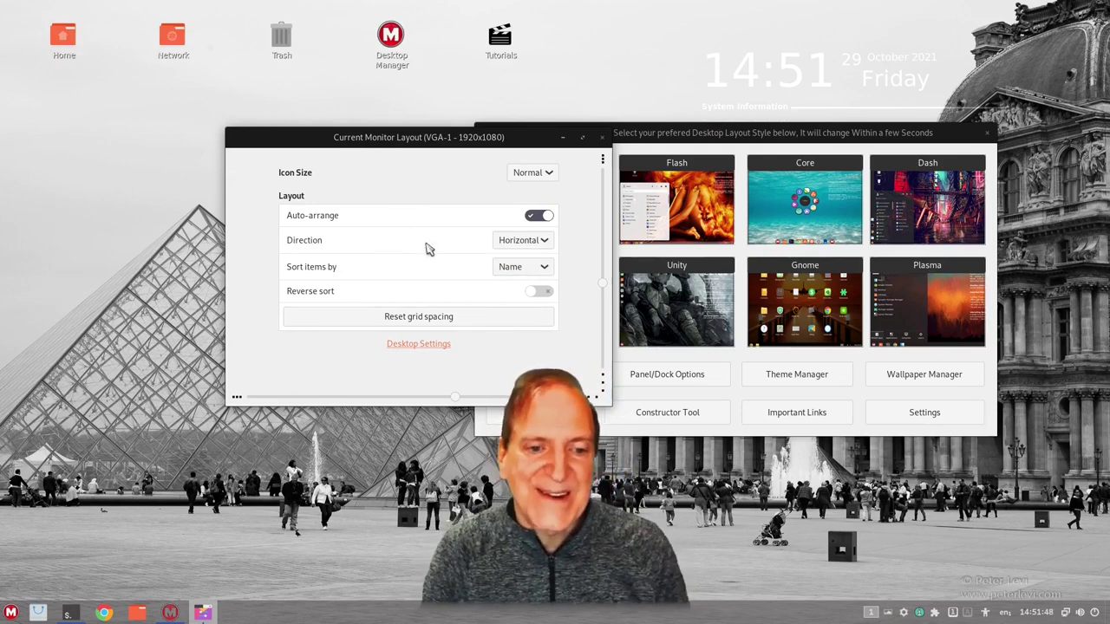
left_click(532, 244)
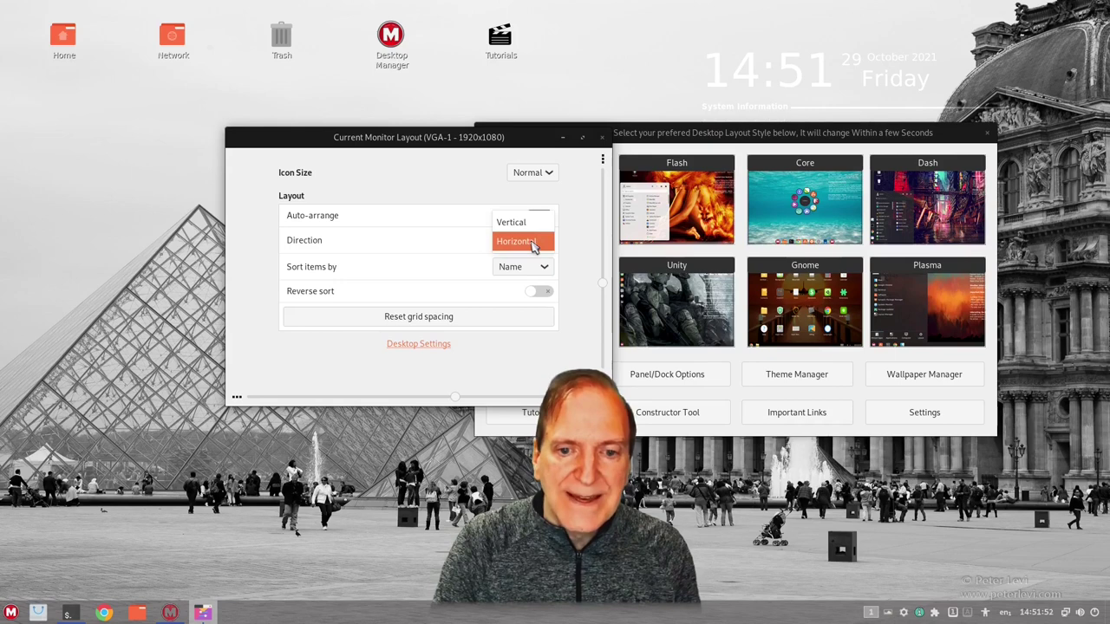
left_click(520, 222)
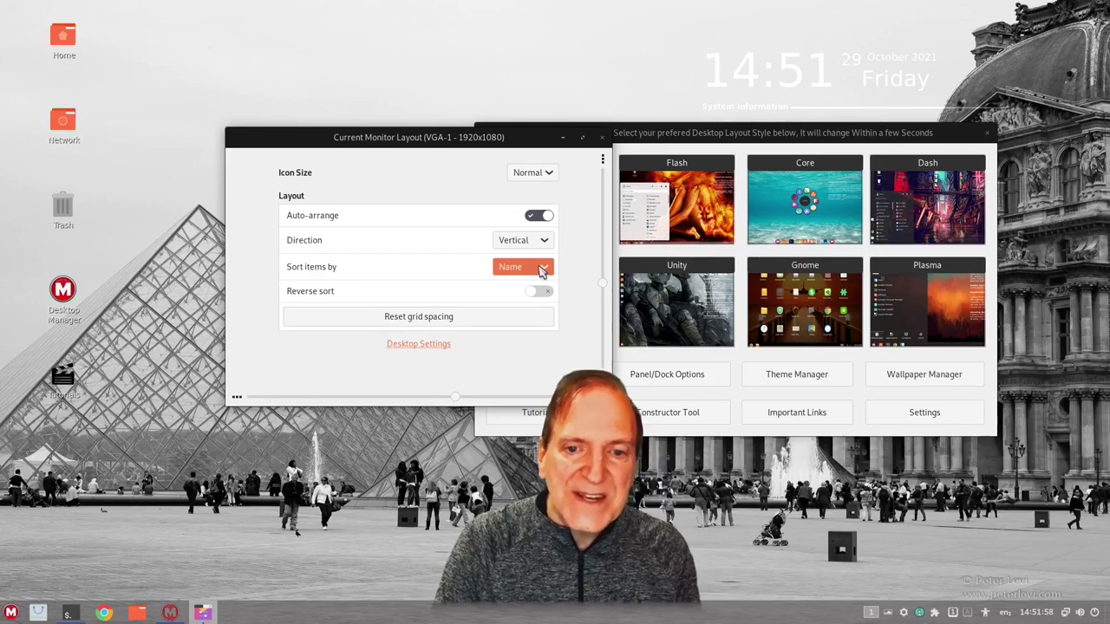
Step: Try the Small and Larger desktop icon sizes, and set the size back to Normal
left_click(548, 173)
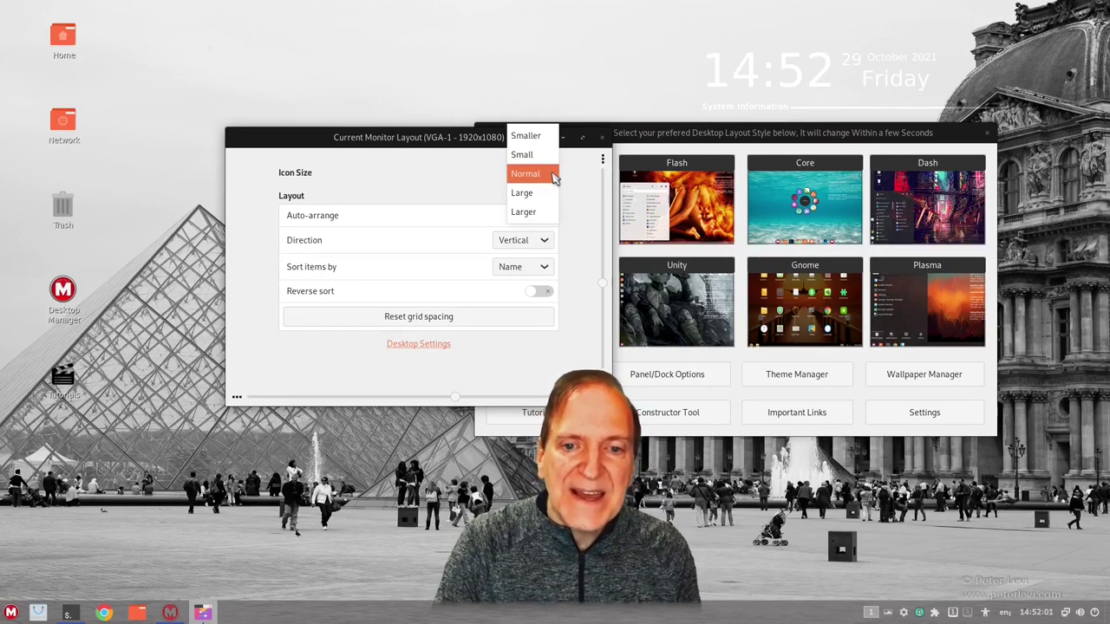
left_click(543, 160)
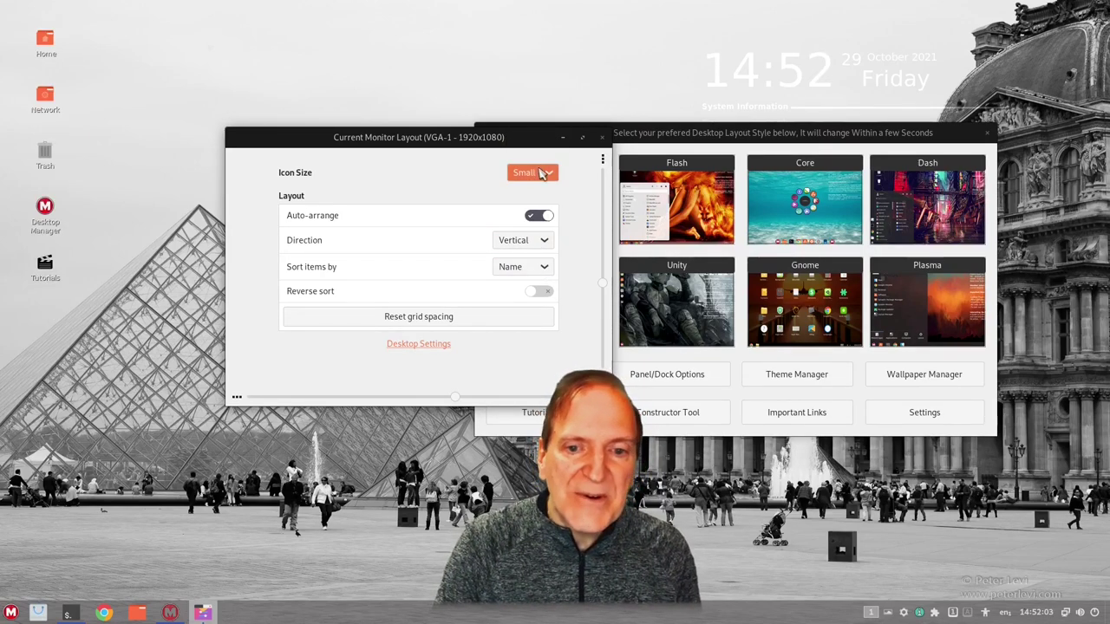
left_click(542, 173)
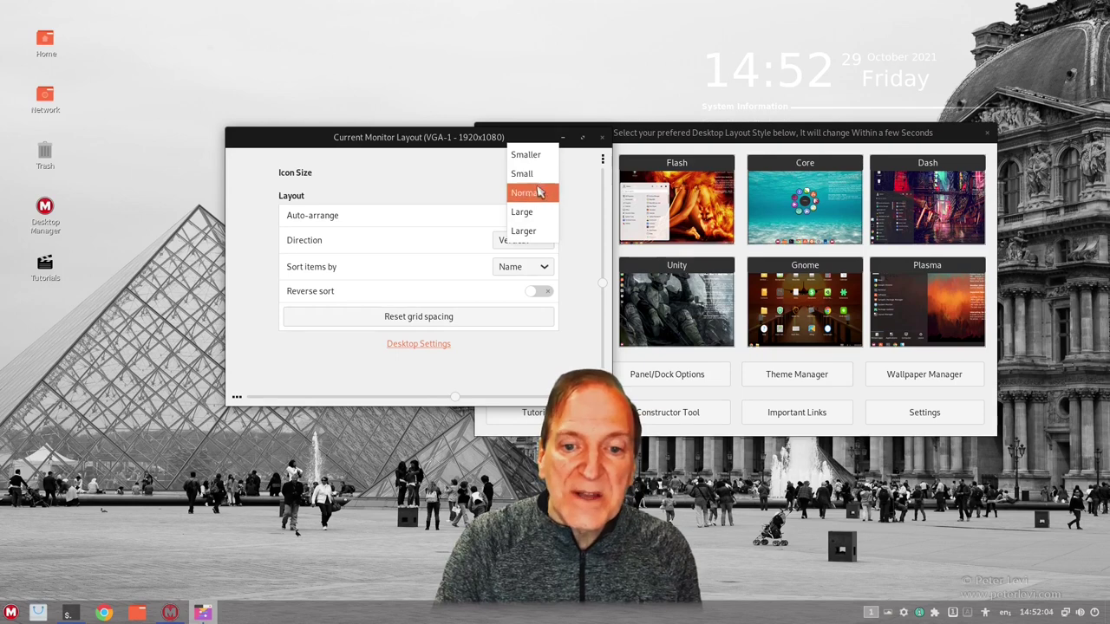
left_click(524, 231)
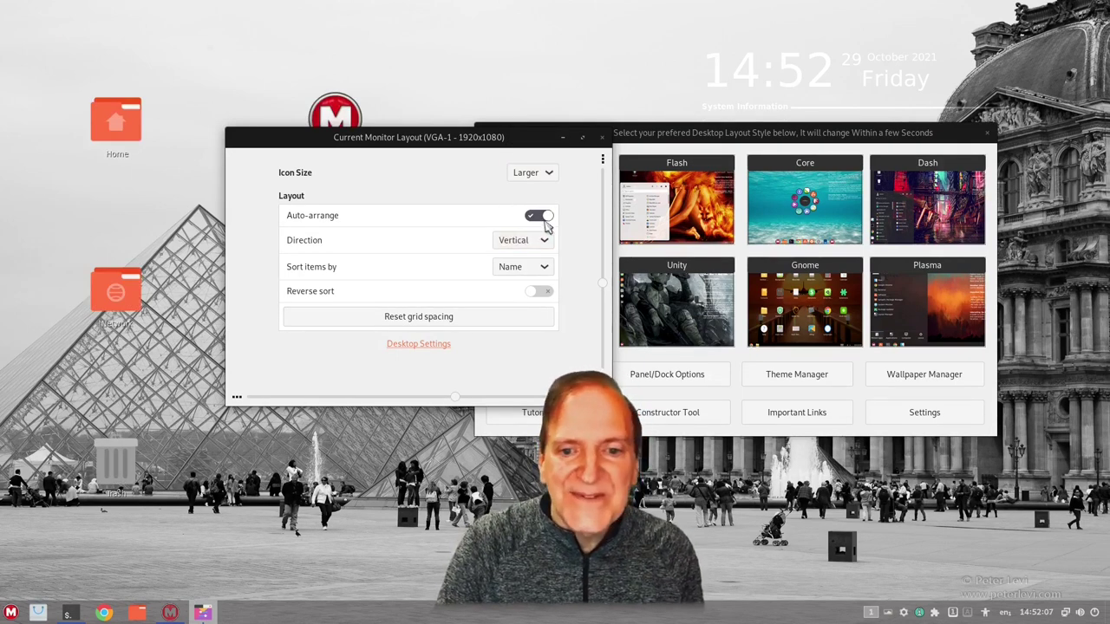
left_click(542, 172)
left_click(527, 136)
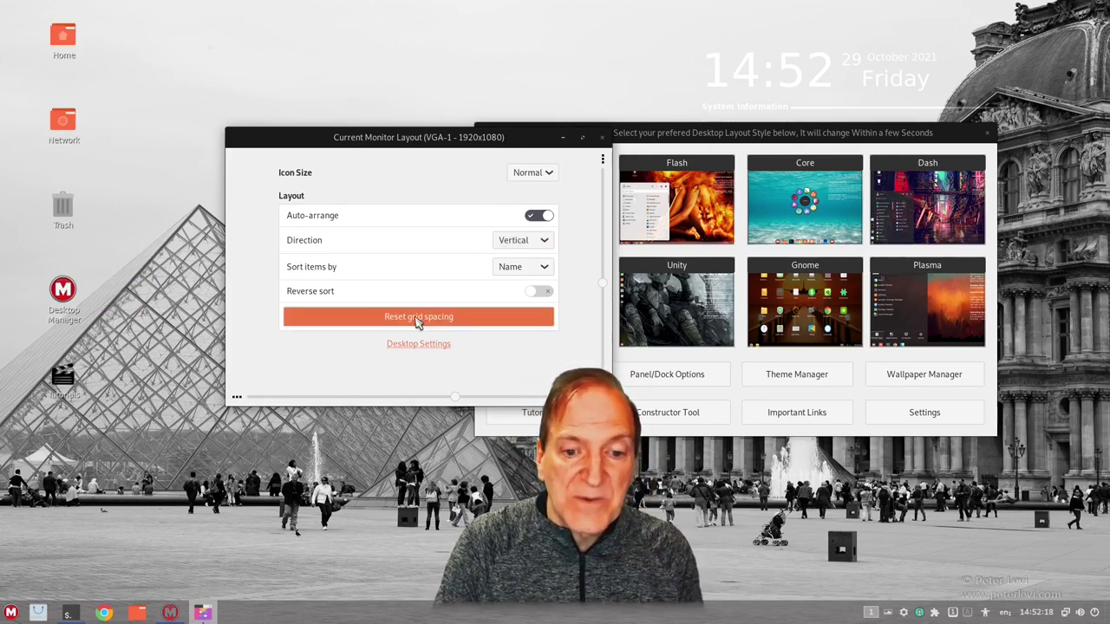
Step: Reset the desktop icons' grid spacing, try different horizontal and vertical spacings, and reset the spacing again
left_click(417, 319)
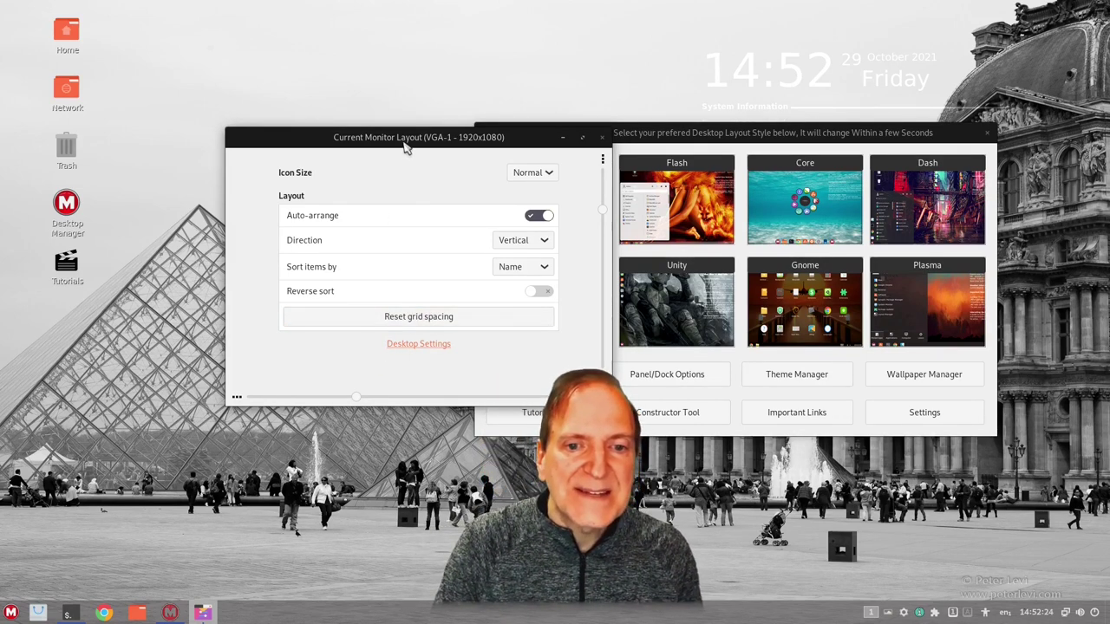
left_click_drag(408, 142, 501, 190)
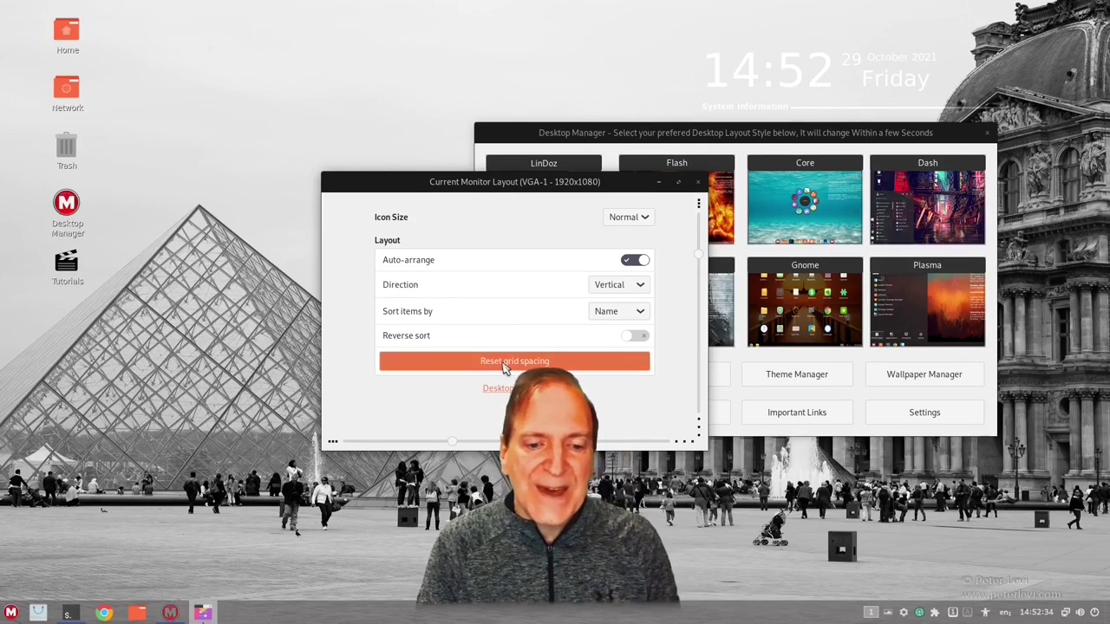
left_click(451, 442)
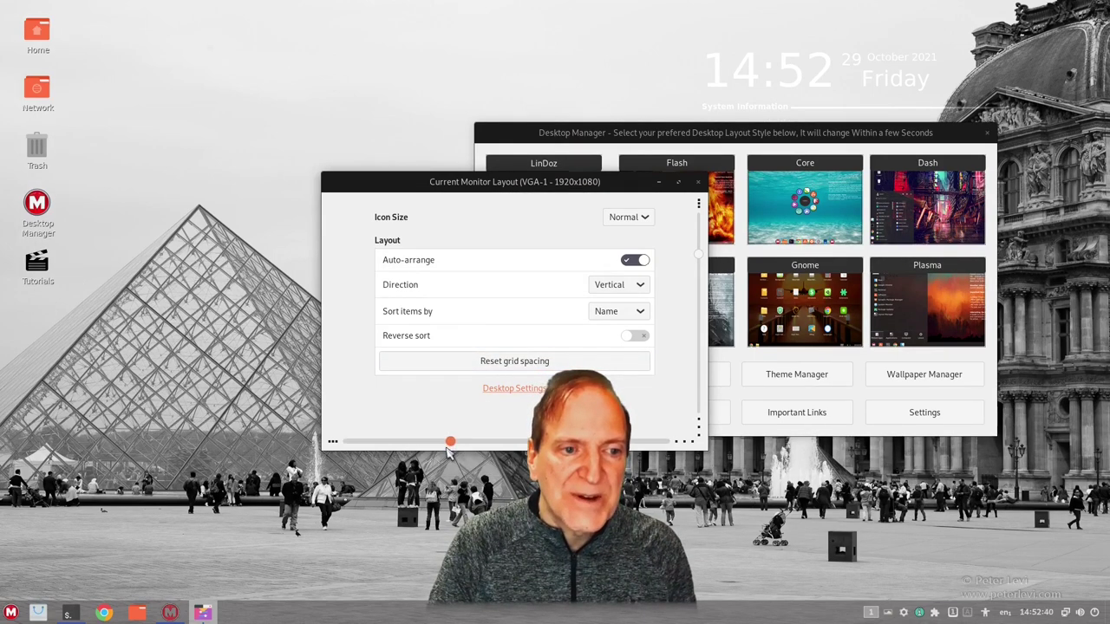
left_click_drag(452, 442, 405, 449)
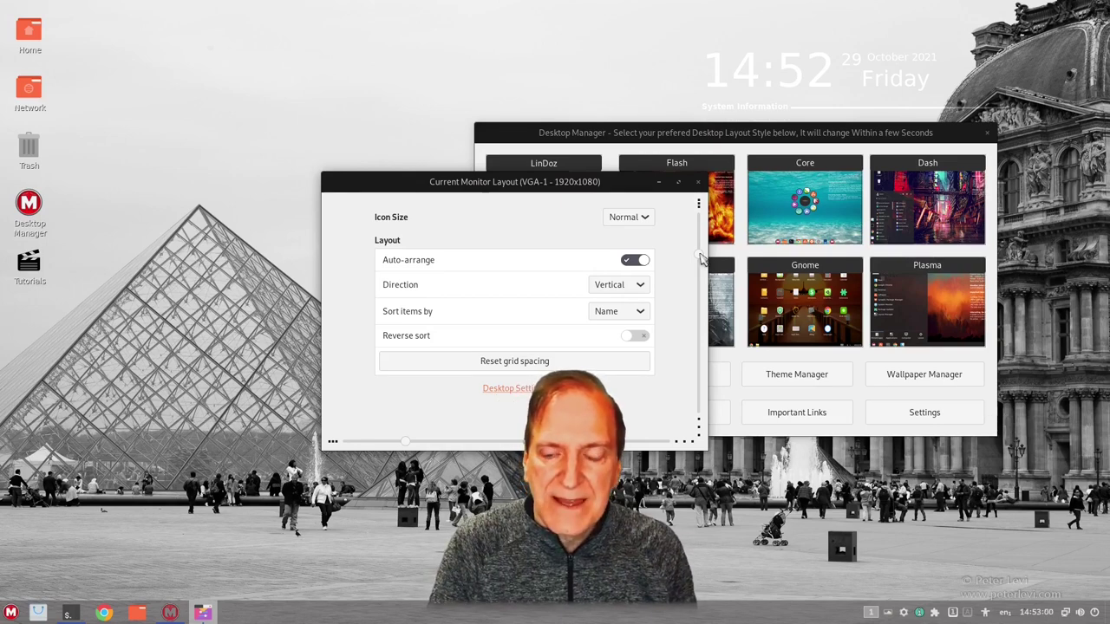
left_click_drag(699, 254, 701, 282)
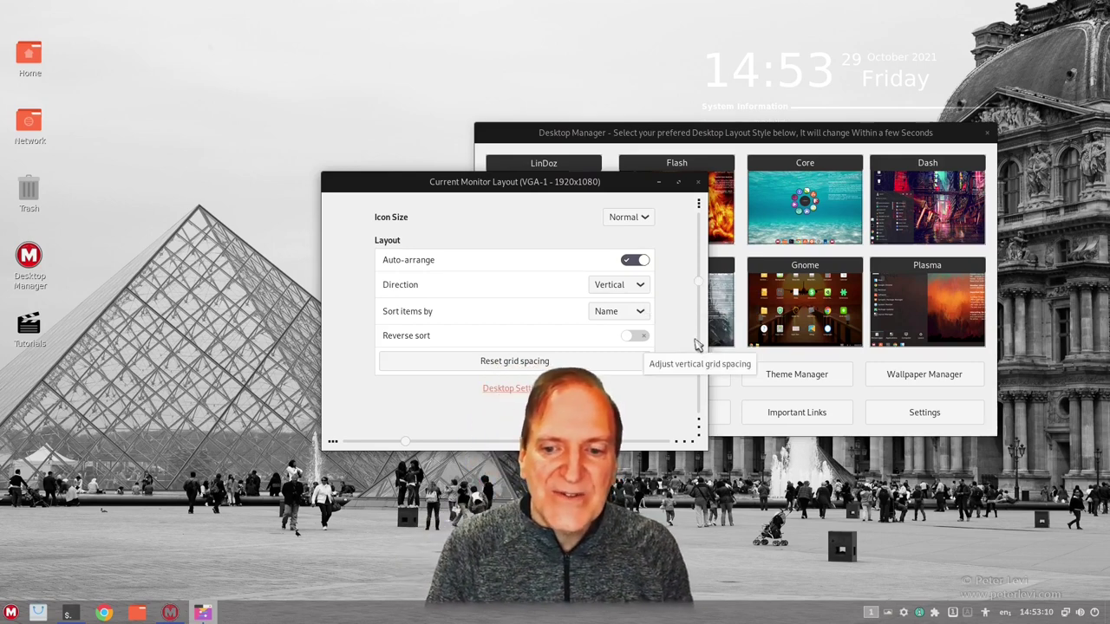
left_click_drag(406, 442, 503, 444)
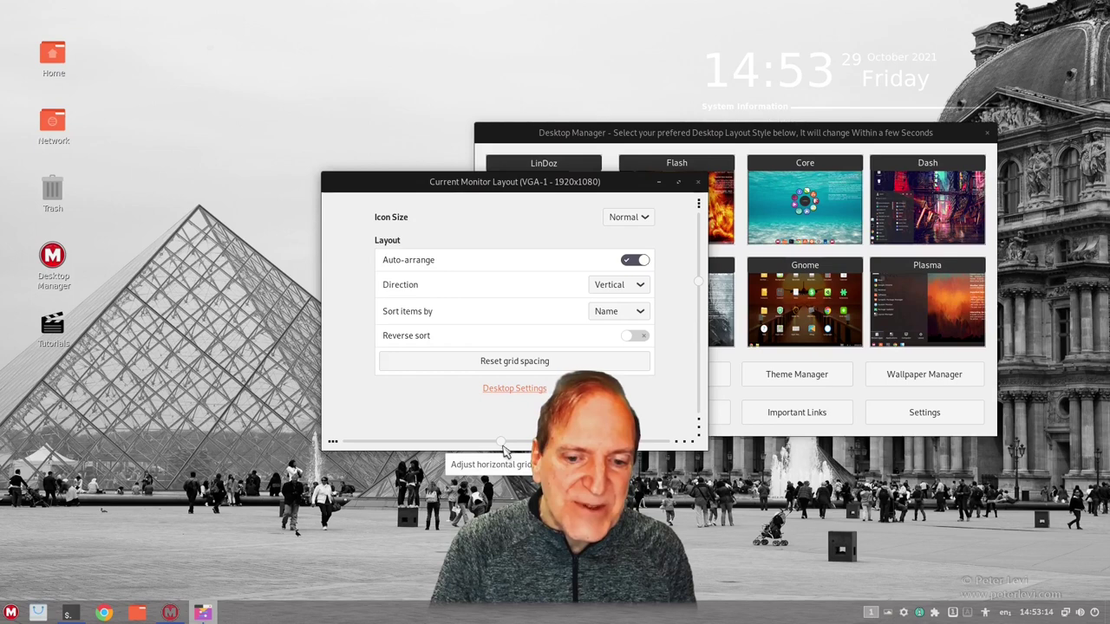
left_click(511, 365)
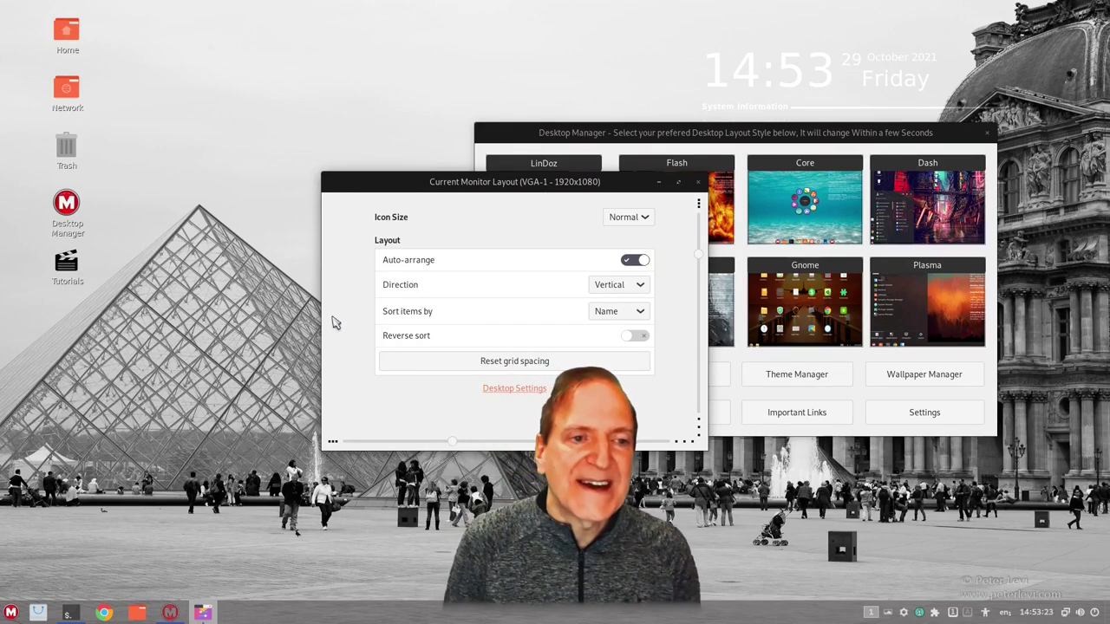
Step: Leave the icon size at Normal, set the icon direction to Horizontal, and close the monitor layout settings
left_click(629, 218)
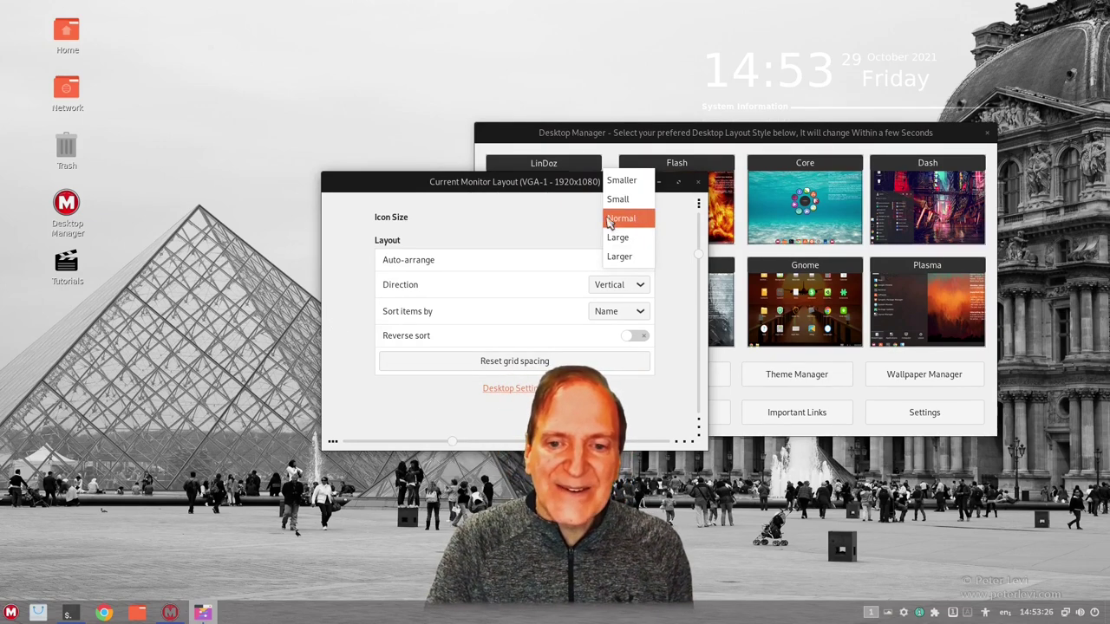
left_click(507, 261)
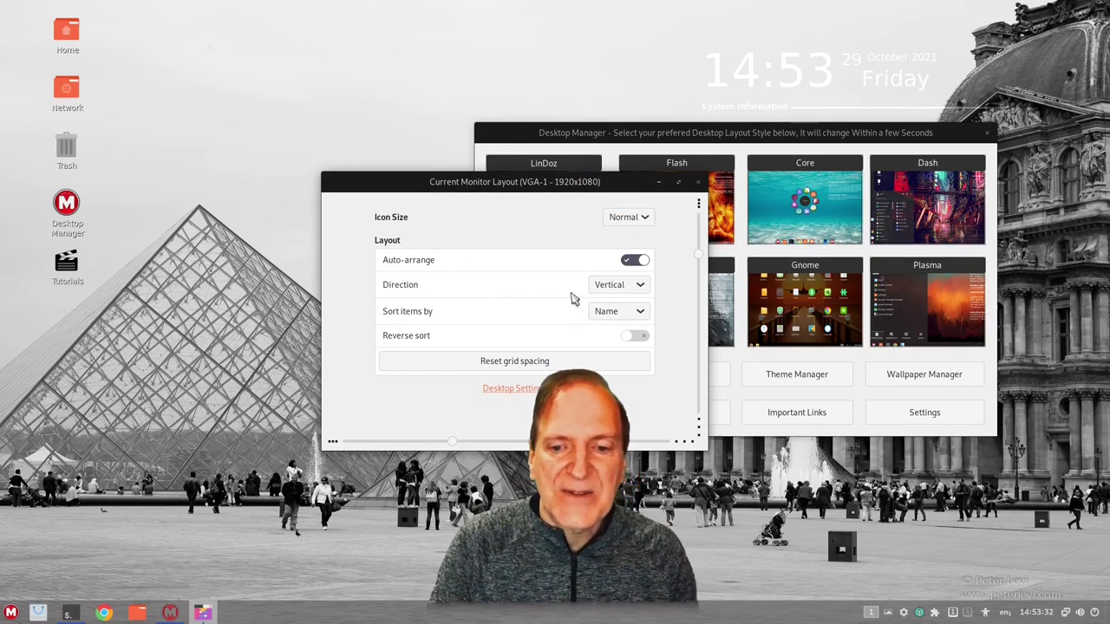
left_click(626, 285)
left_click(630, 309)
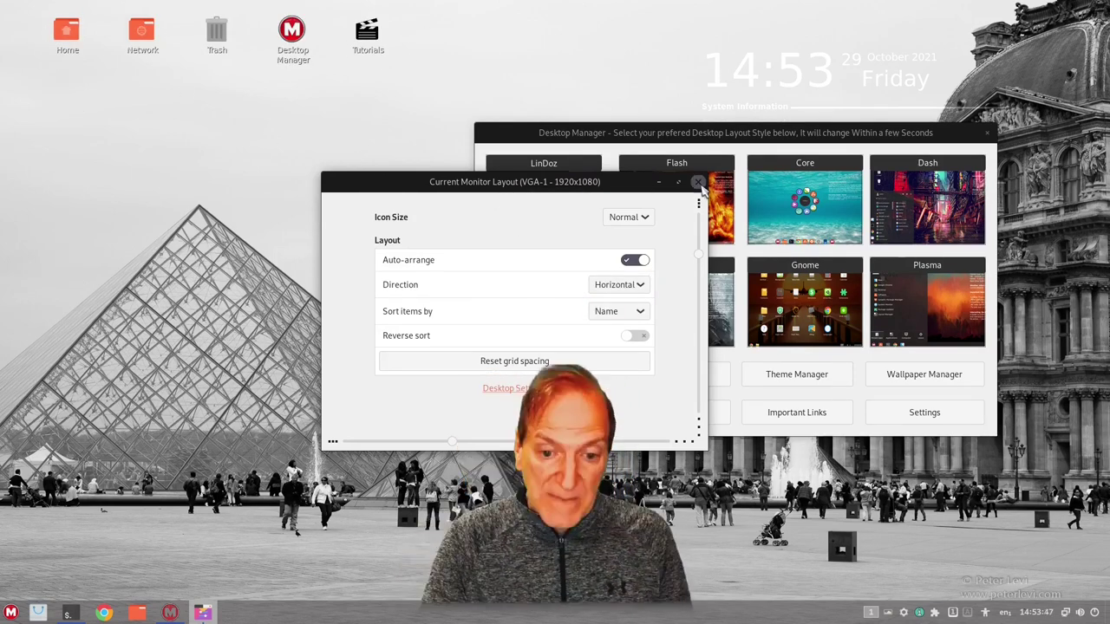
left_click(699, 183)
Step: Check the desktop's context options, look over the video tutorials offered by the Desktop Manager, and close the tutorials window
right_click(228, 244)
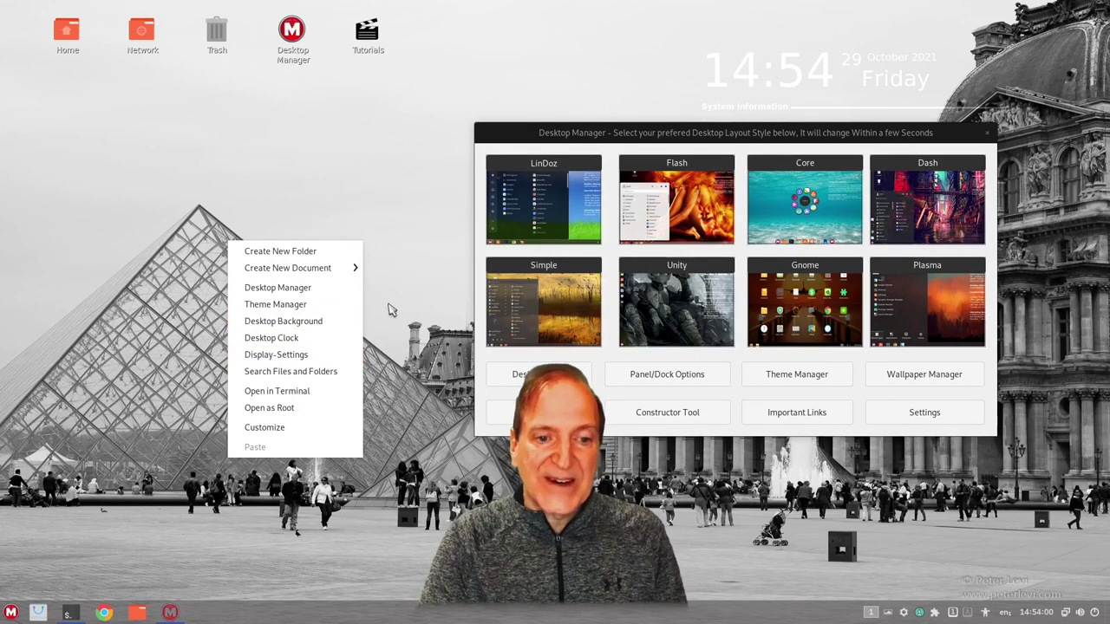
left_click(392, 312)
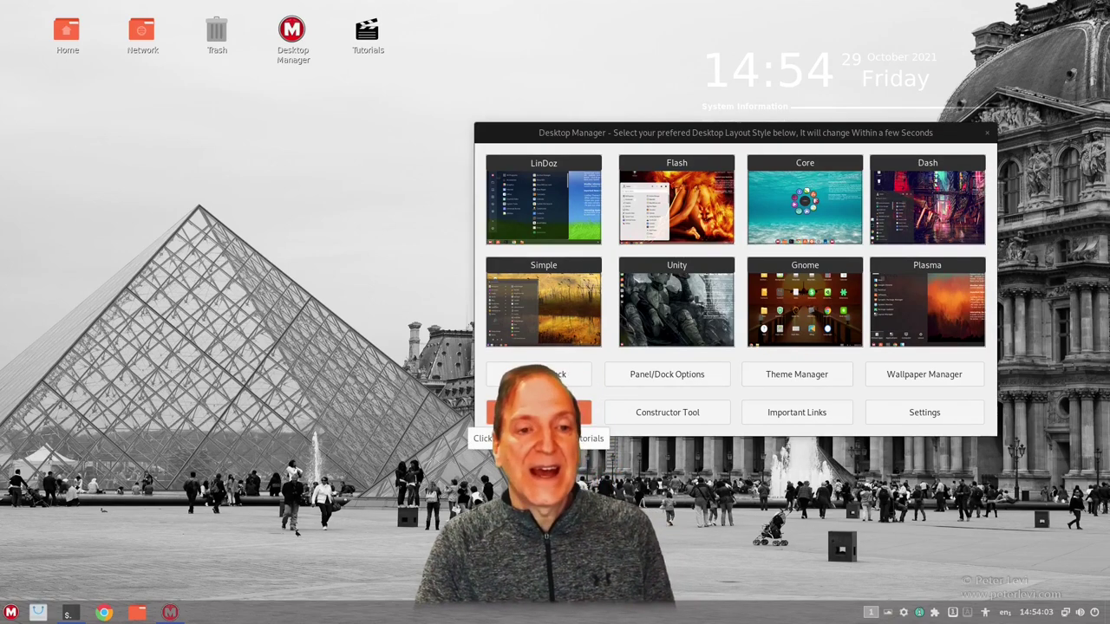
left_click(537, 412)
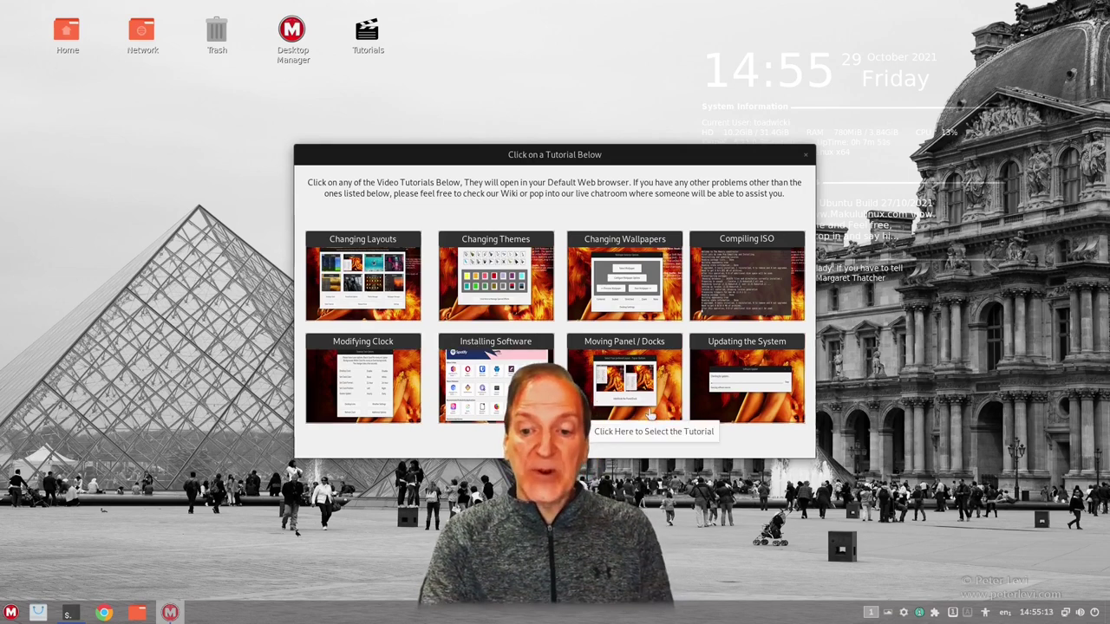
left_click(805, 158)
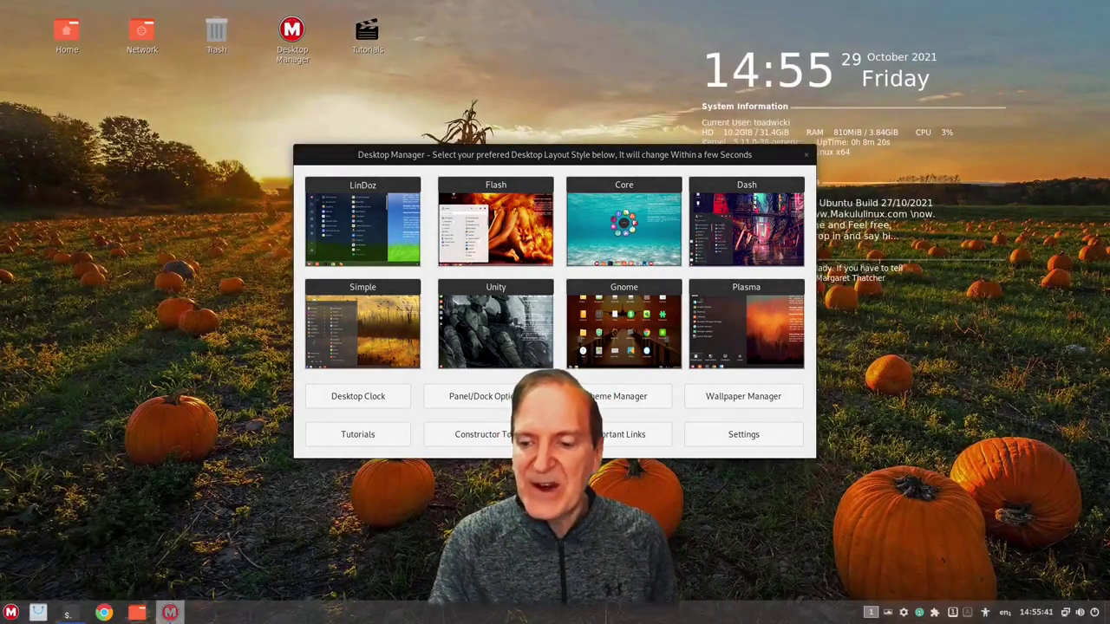
Step: Move the Desktop Manager off the system information and open the Wallpaper Manager's wallpaper configuration options
left_click_drag(537, 152, 450, 71)
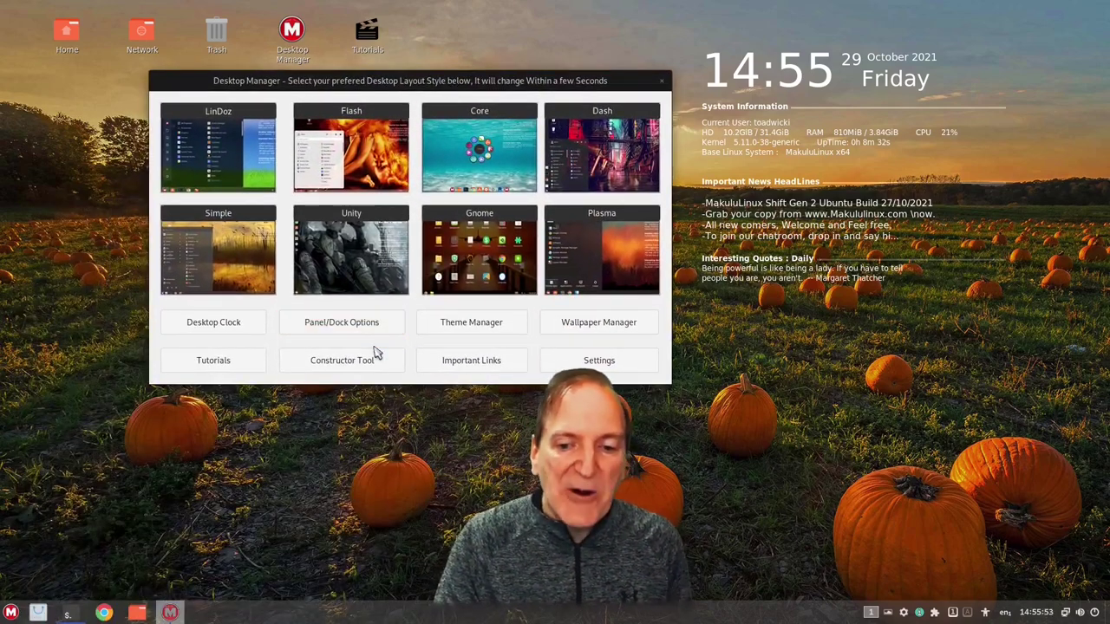
left_click(593, 327)
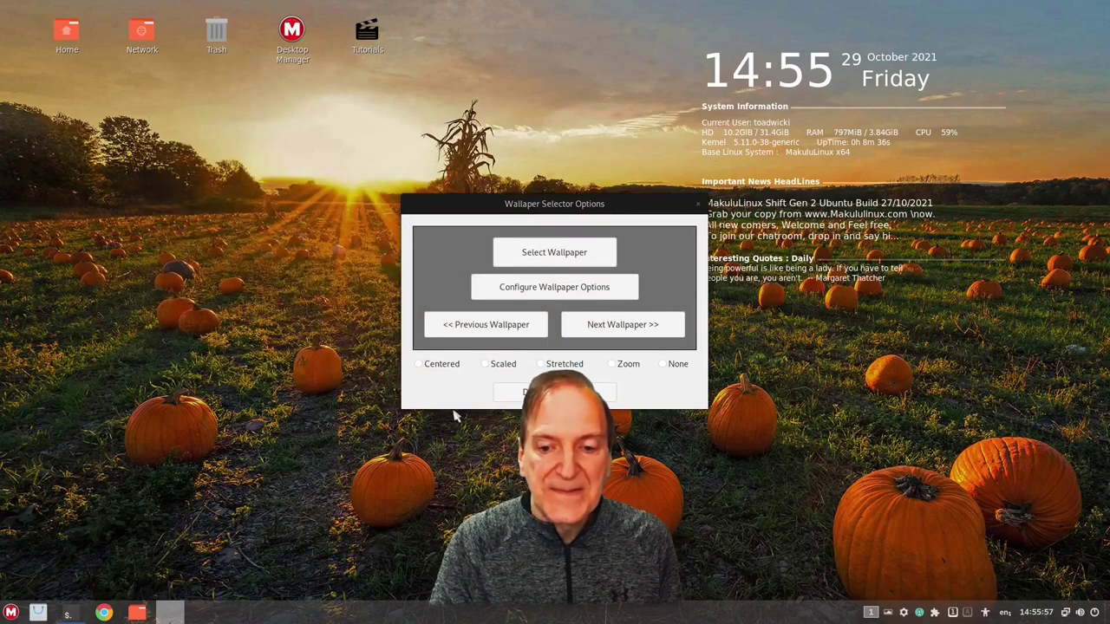
left_click(560, 291)
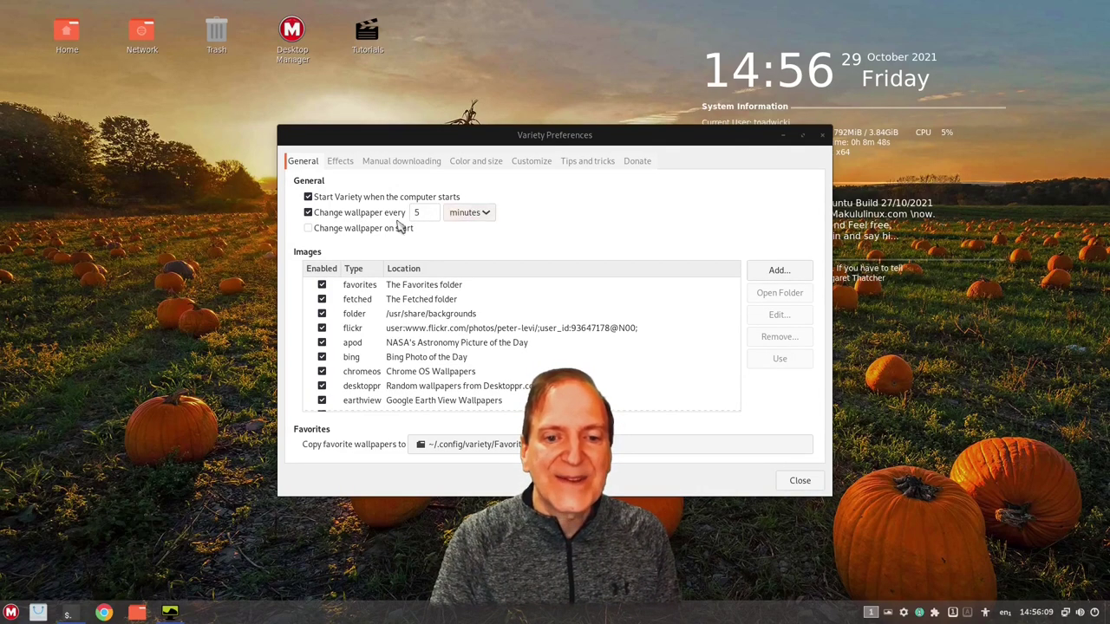
Step: Examine the wallpaper change interval and the list of image sources in Variety Preferences, and close the preferences
left_click(422, 214)
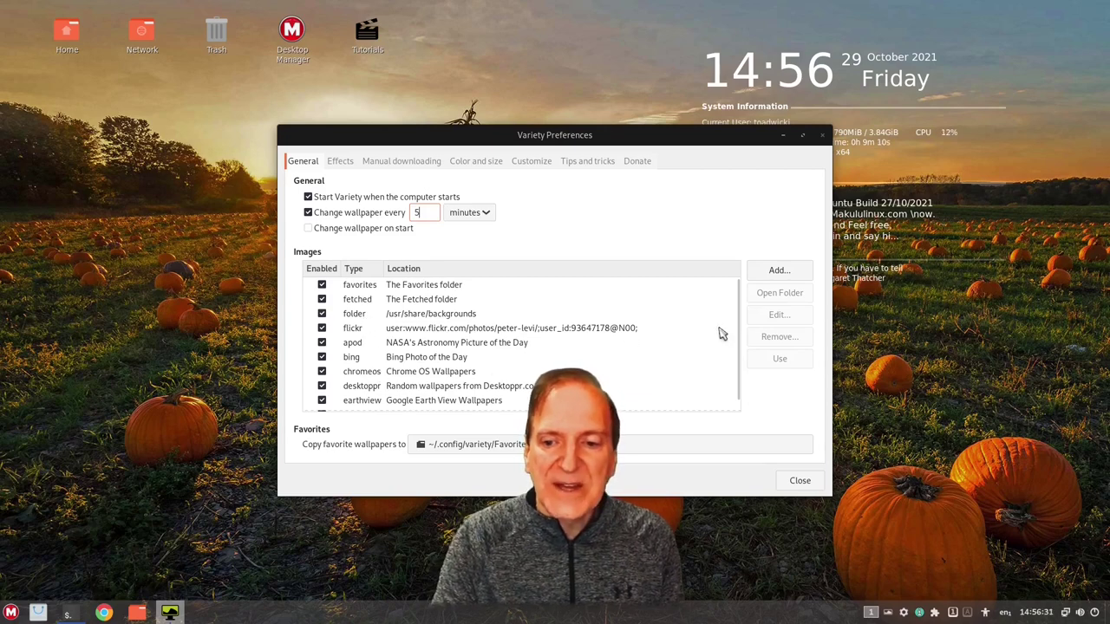
scroll(737, 323, "down", 1)
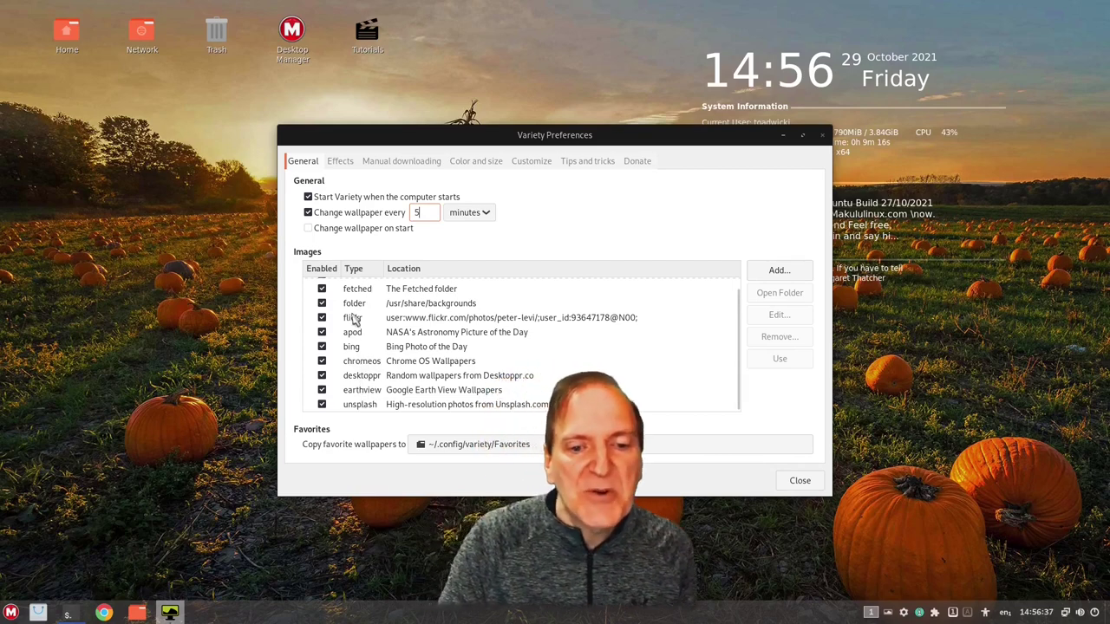
scroll(412, 336, "up", 1)
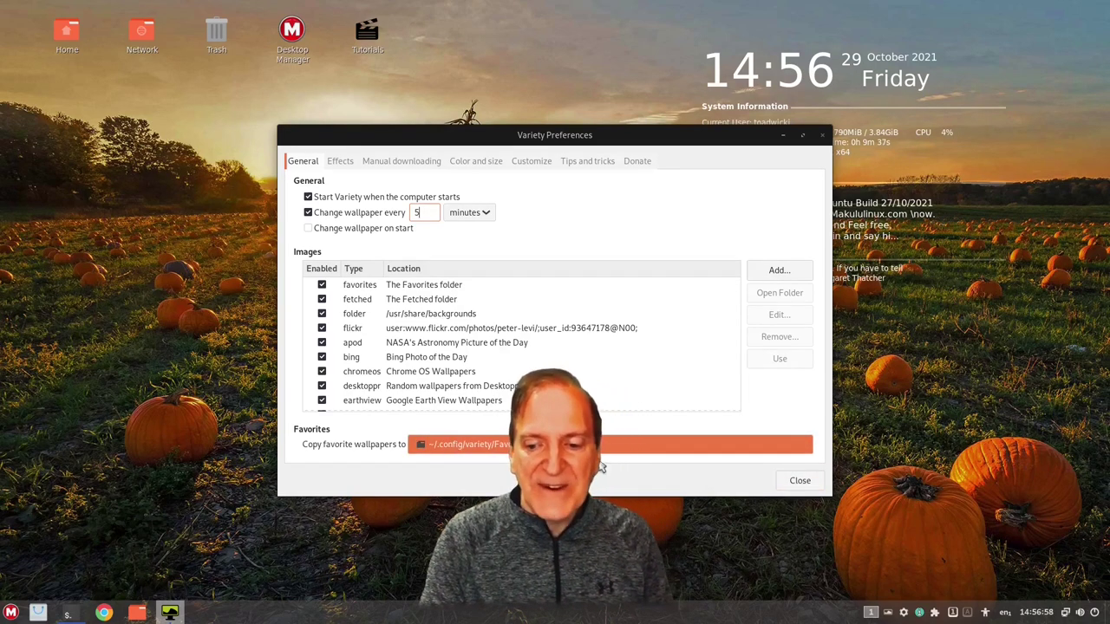
left_click(789, 481)
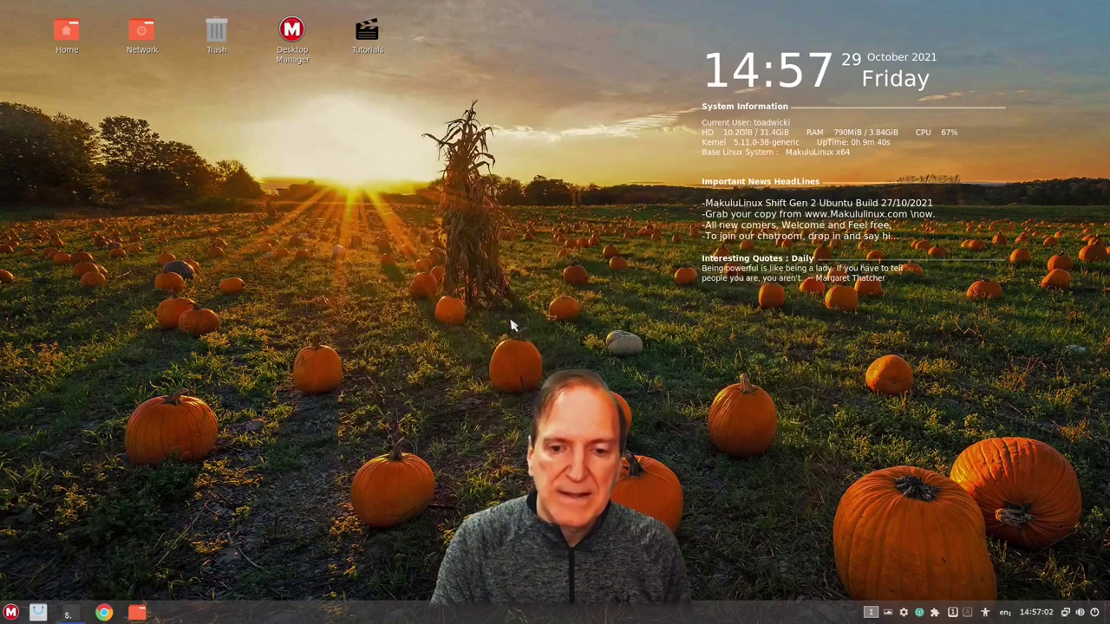
Step: Open the wallpaper selector from the desktop background options to show the strip of available wallpaper thumbnails
right_click(483, 286)
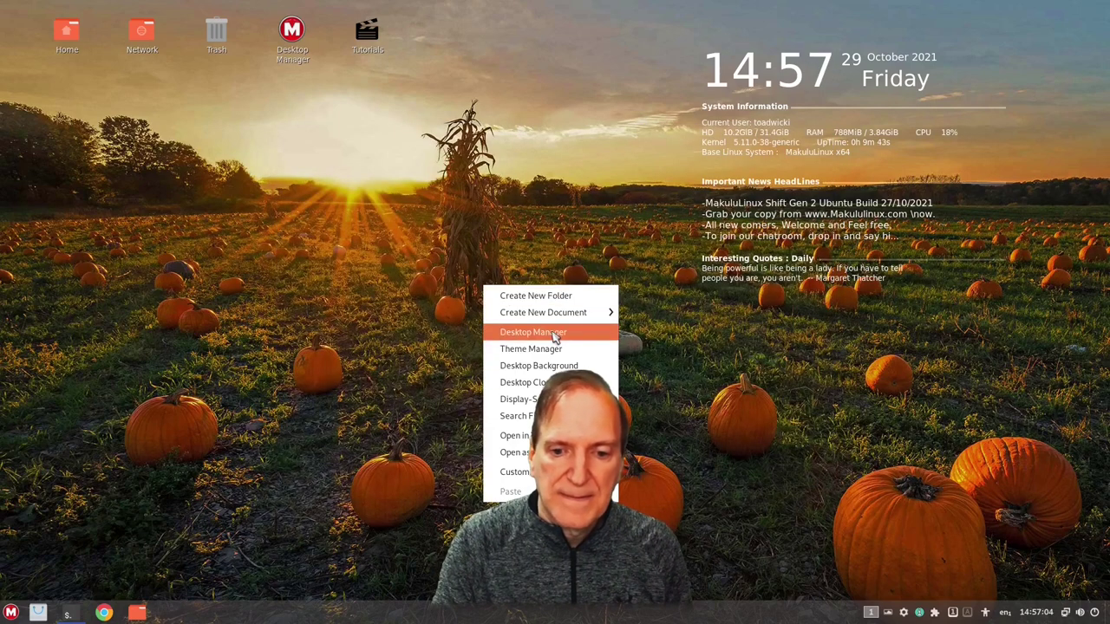
left_click(537, 365)
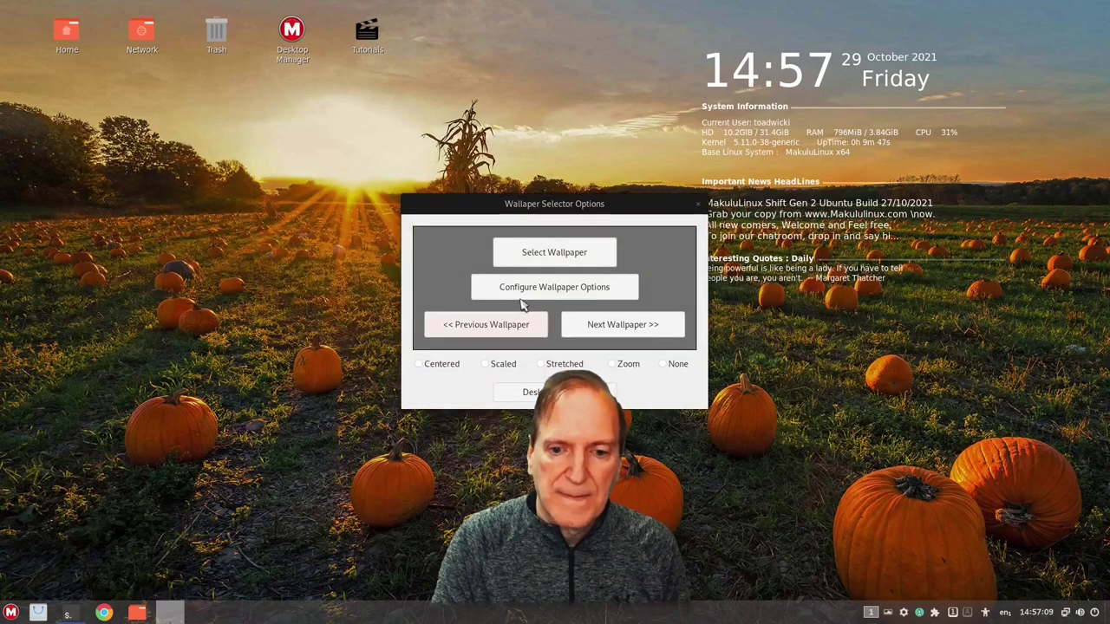
left_click(550, 253)
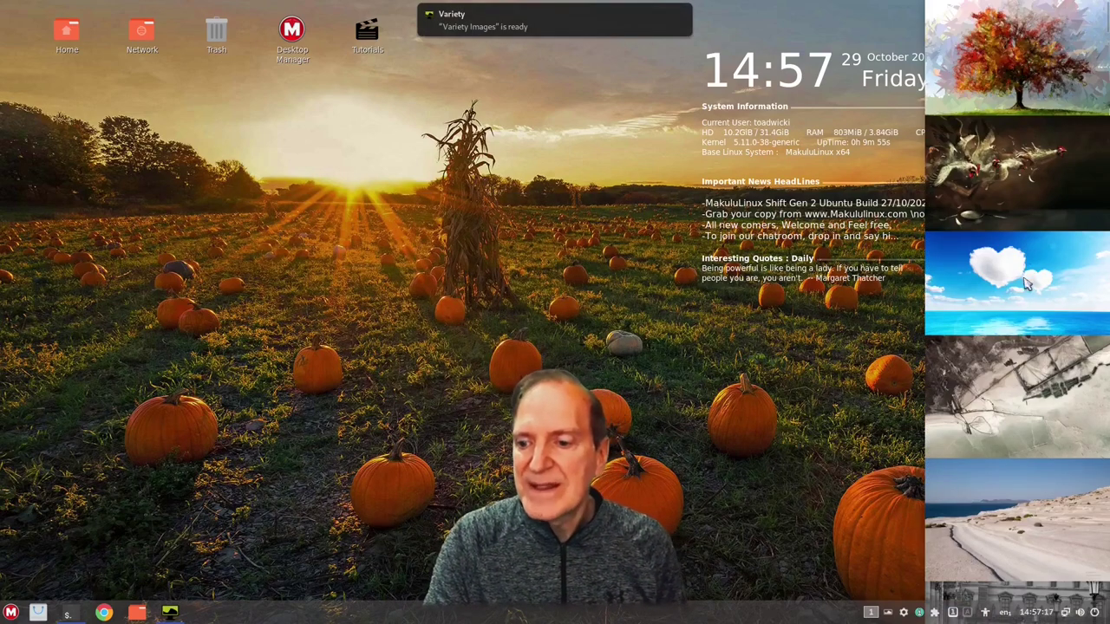
Step: Browse the wallpaper thumbnails, set the blue-green ocean wave image as the desktop background, and copy it to Favorites
scroll(1027, 304, "down", 2)
scroll(1026, 303, "down", 10)
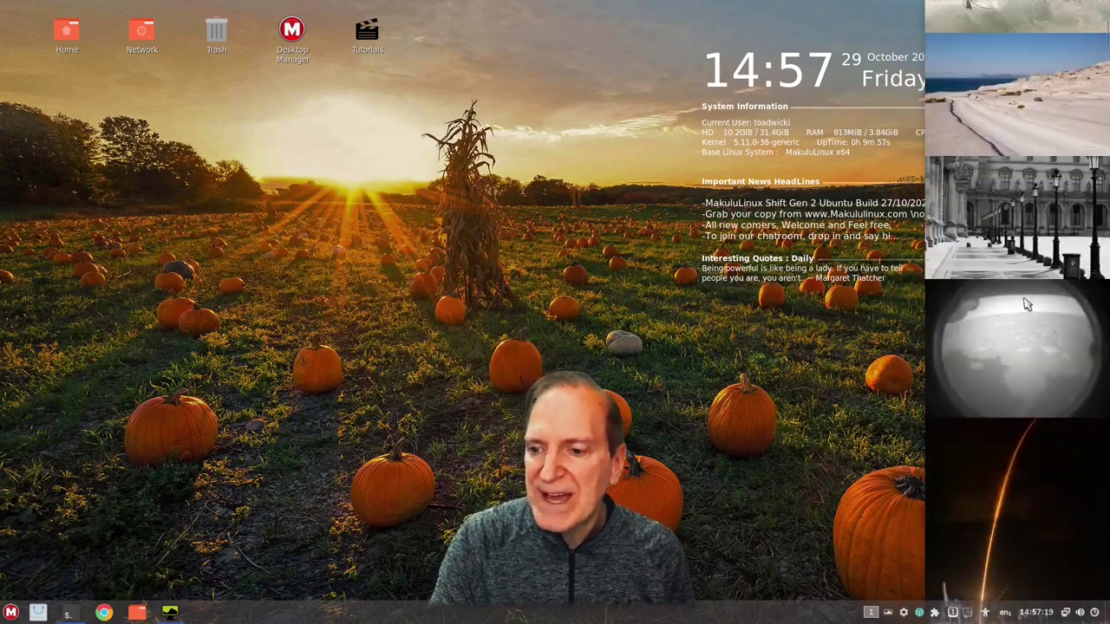
scroll(1026, 303, "down", 5)
scroll(1025, 303, "up", 7)
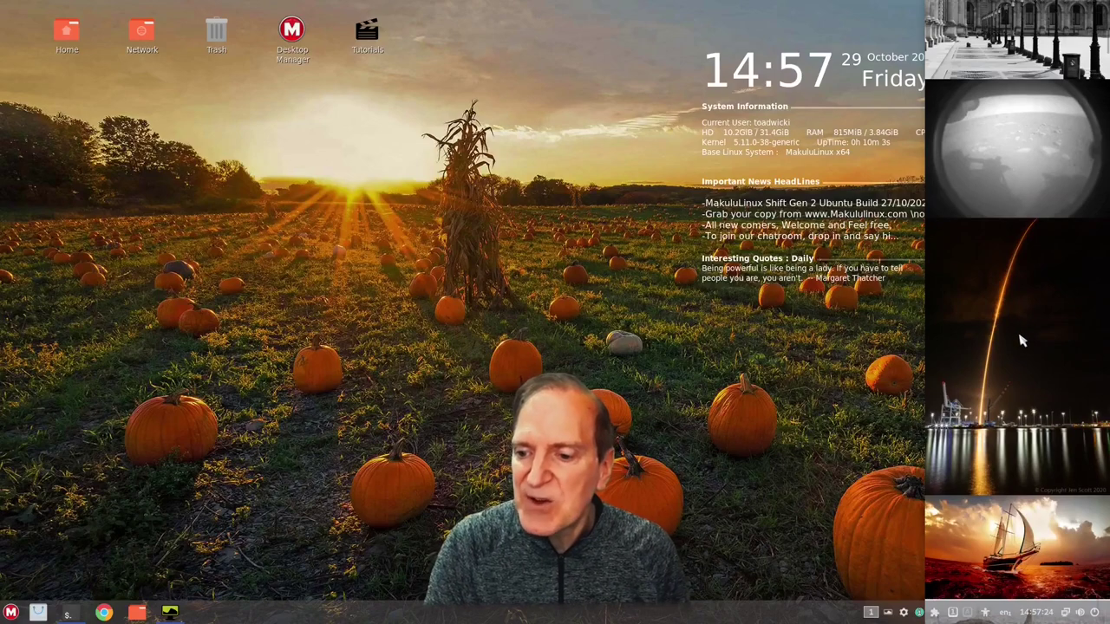
scroll(1020, 346, "down", 2)
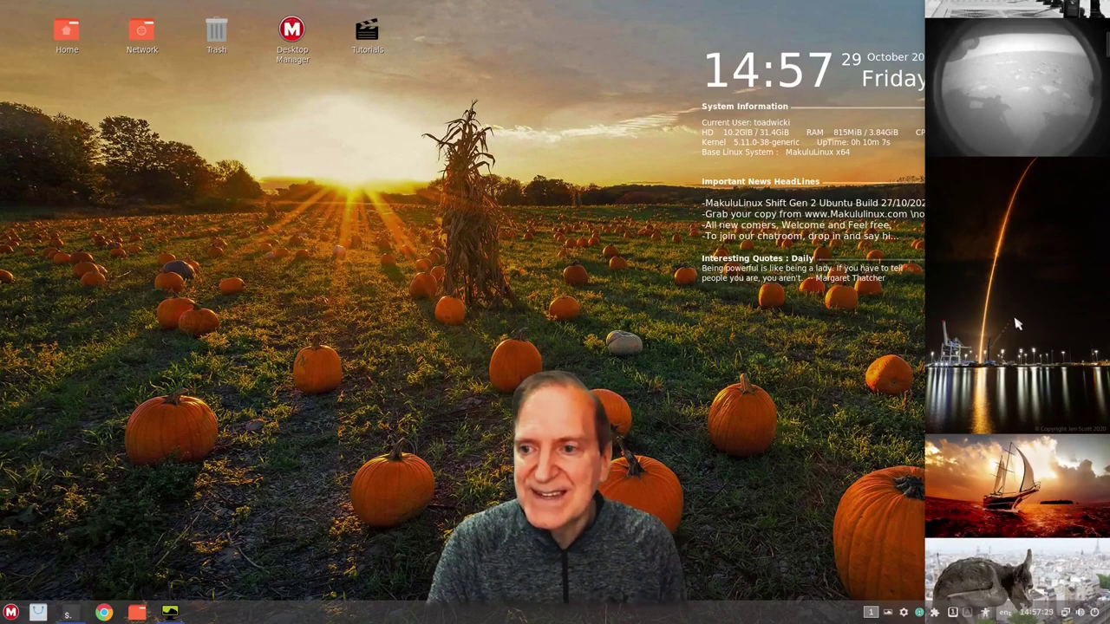
scroll(1020, 346, "down", 7)
scroll(1017, 345, "down", 14)
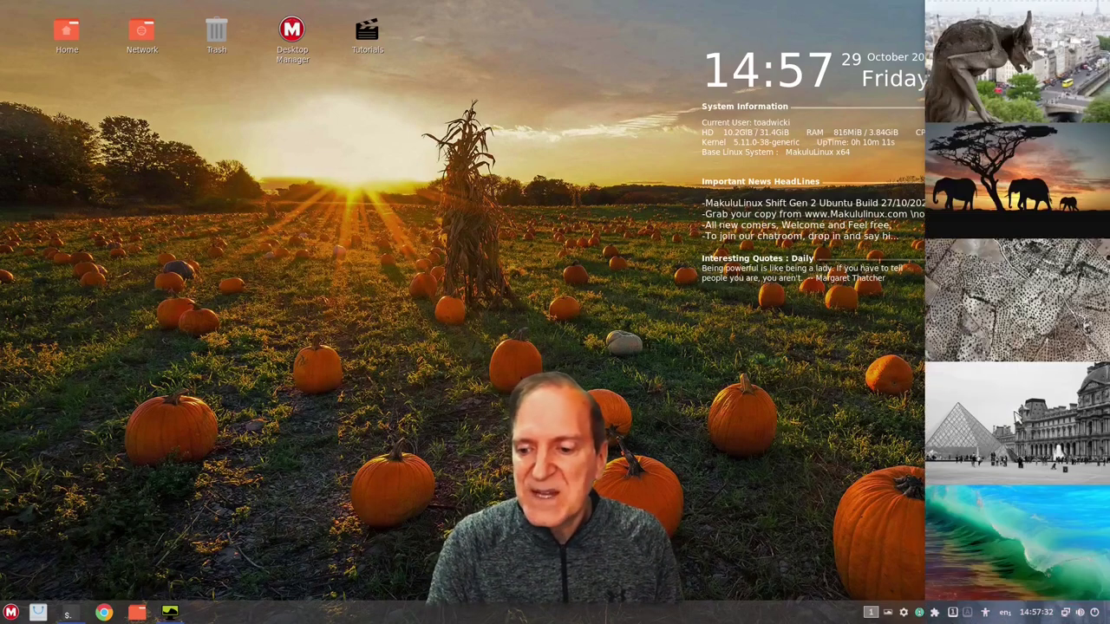
scroll(1020, 416, "down", 4)
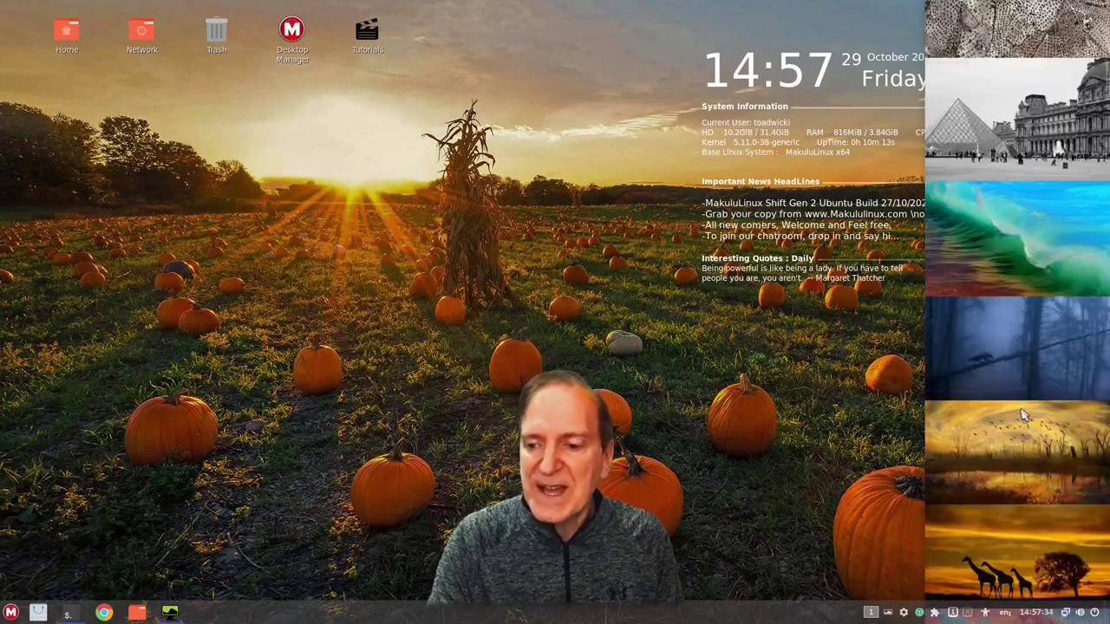
left_click(1024, 257)
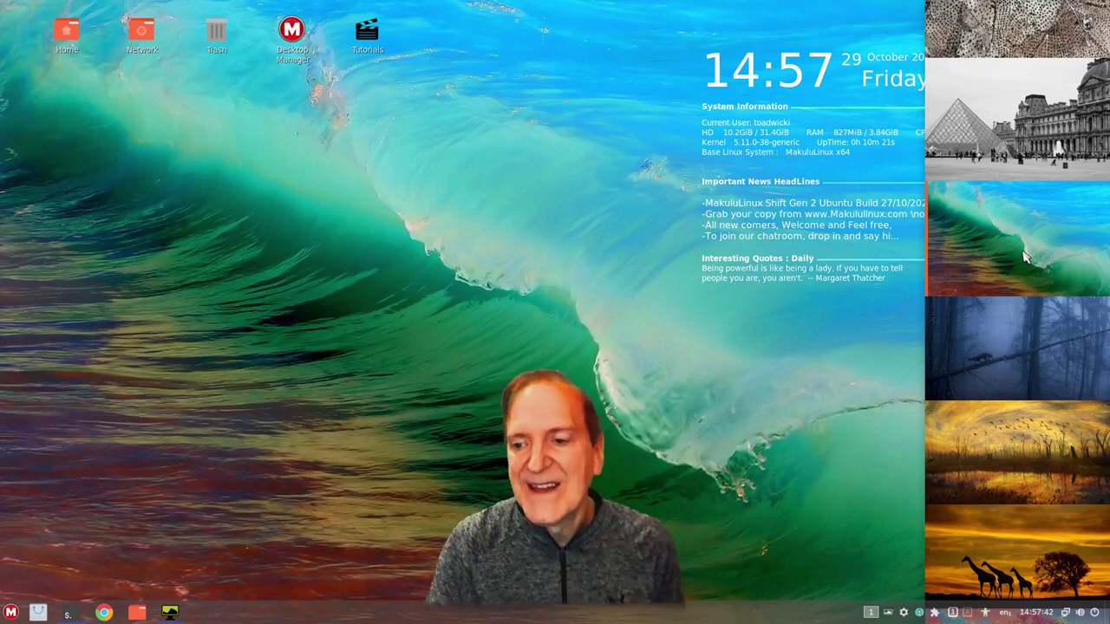
right_click(992, 249)
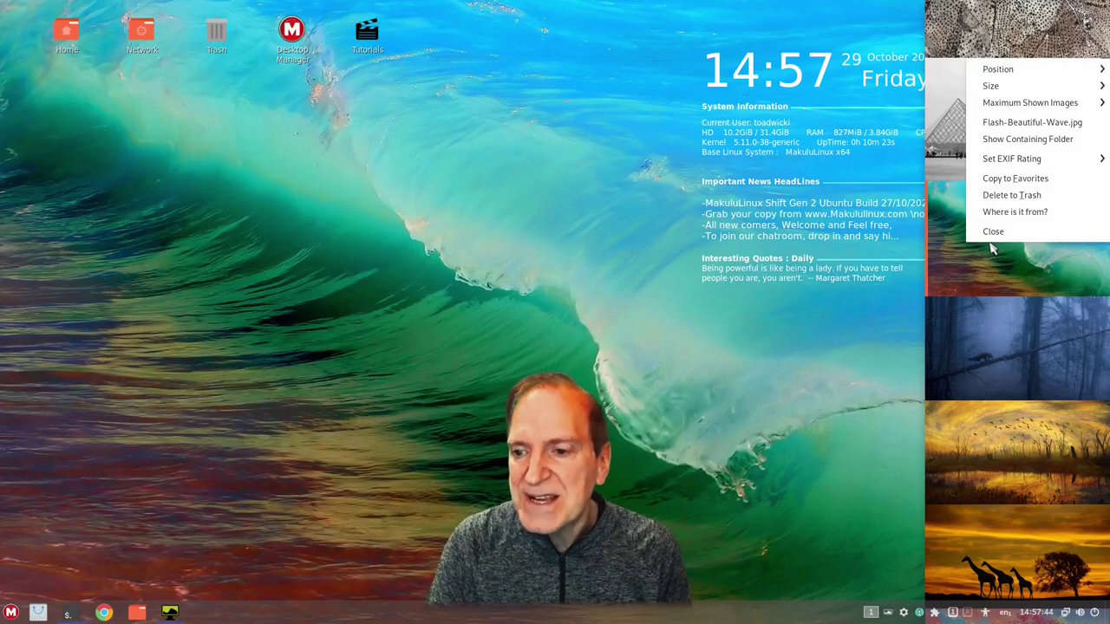
left_click(1011, 178)
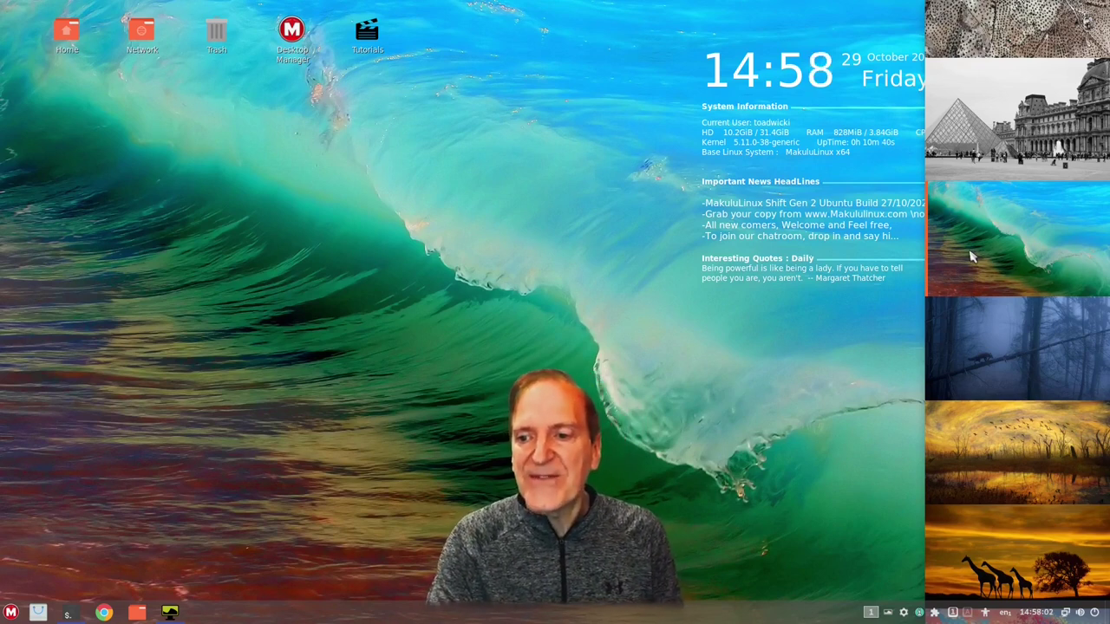
left_click(12, 613)
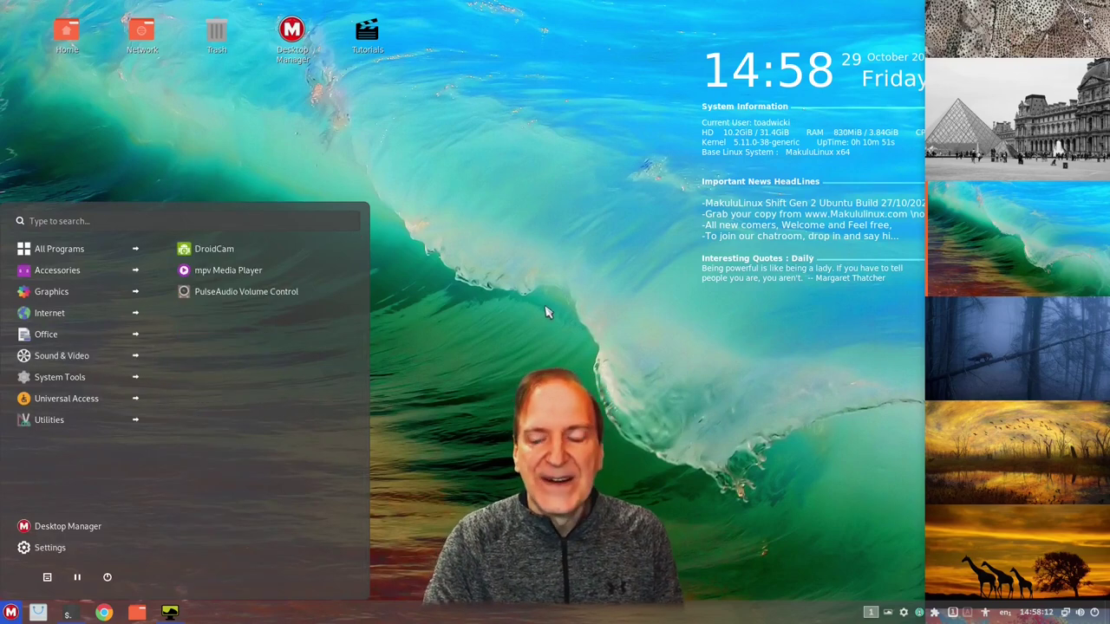
left_click(546, 313)
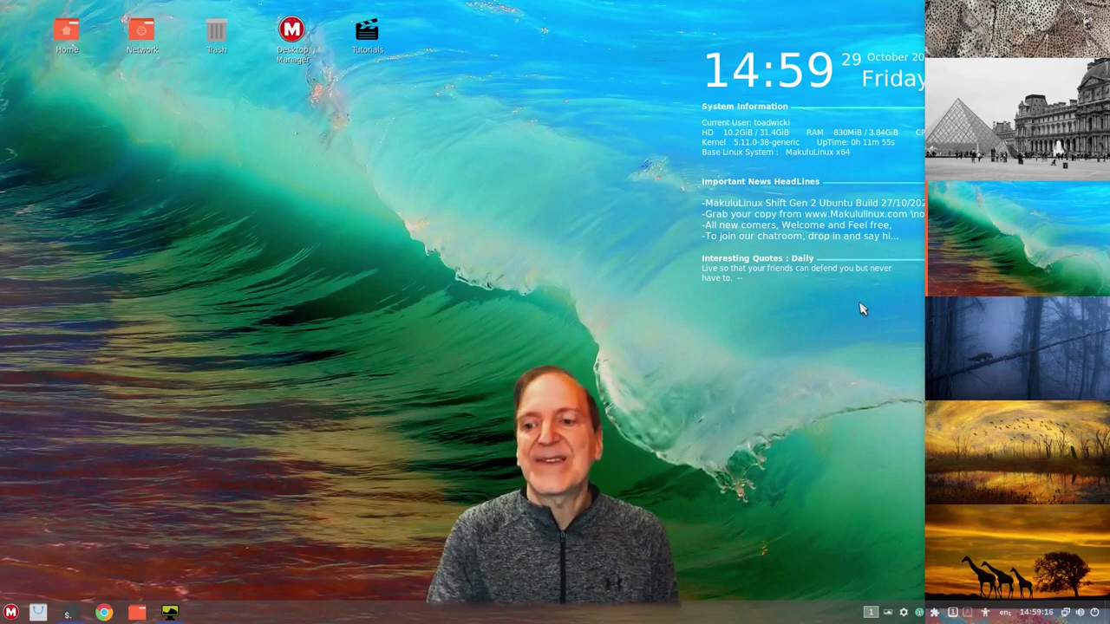
Step: Check the favorites entry in the wave wallpaper's options, dismiss them, and close the wallpaper thumbnail strip
right_click(992, 241)
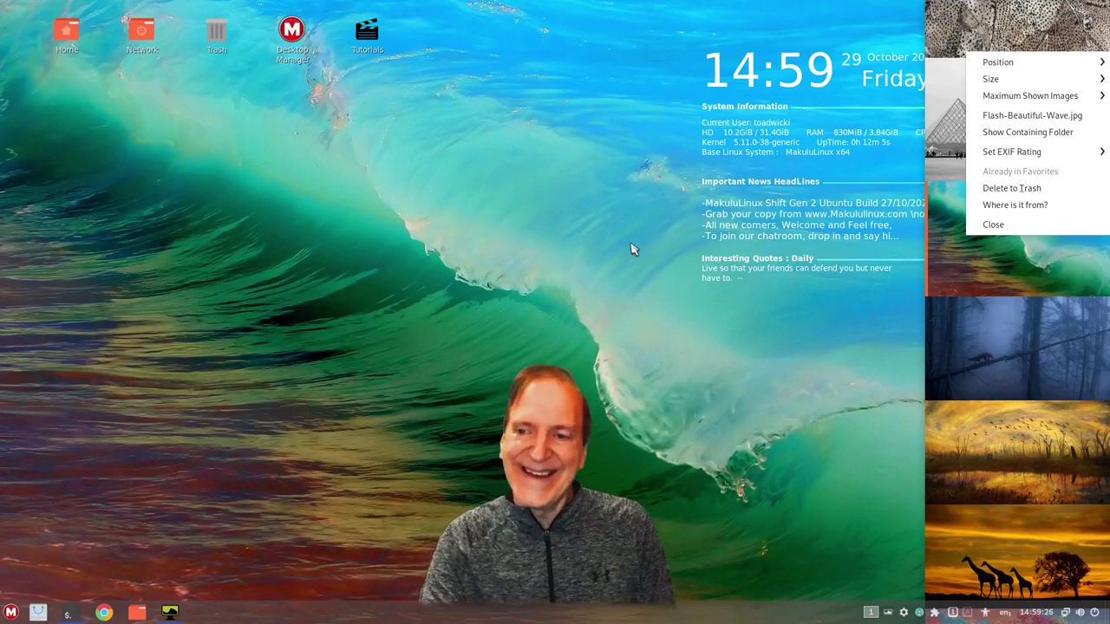
left_click(625, 297)
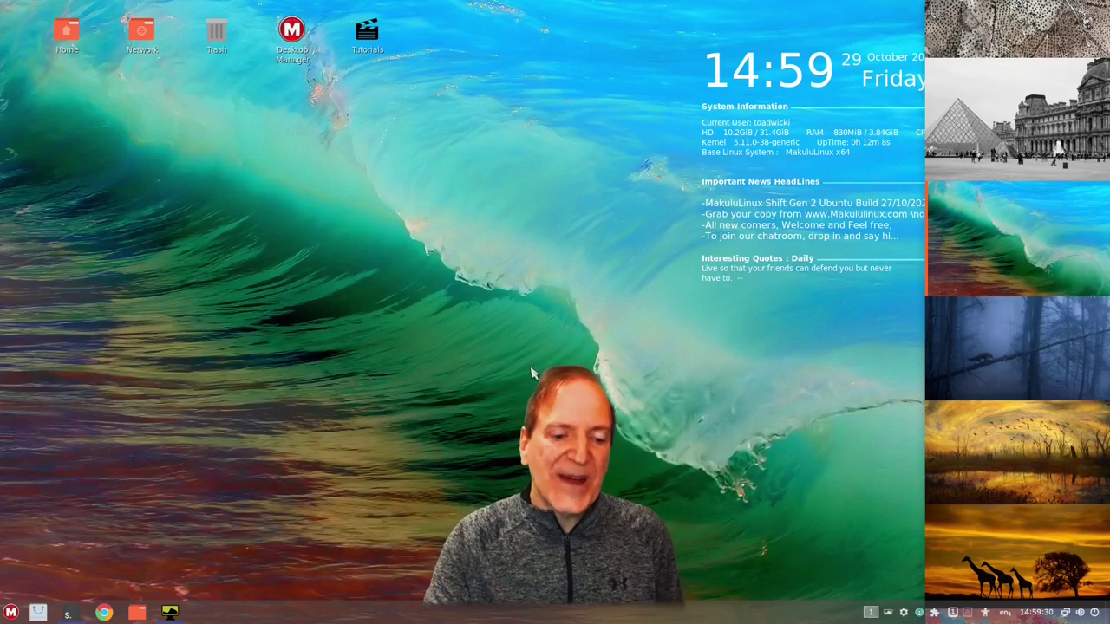
mouse_move(180, 614)
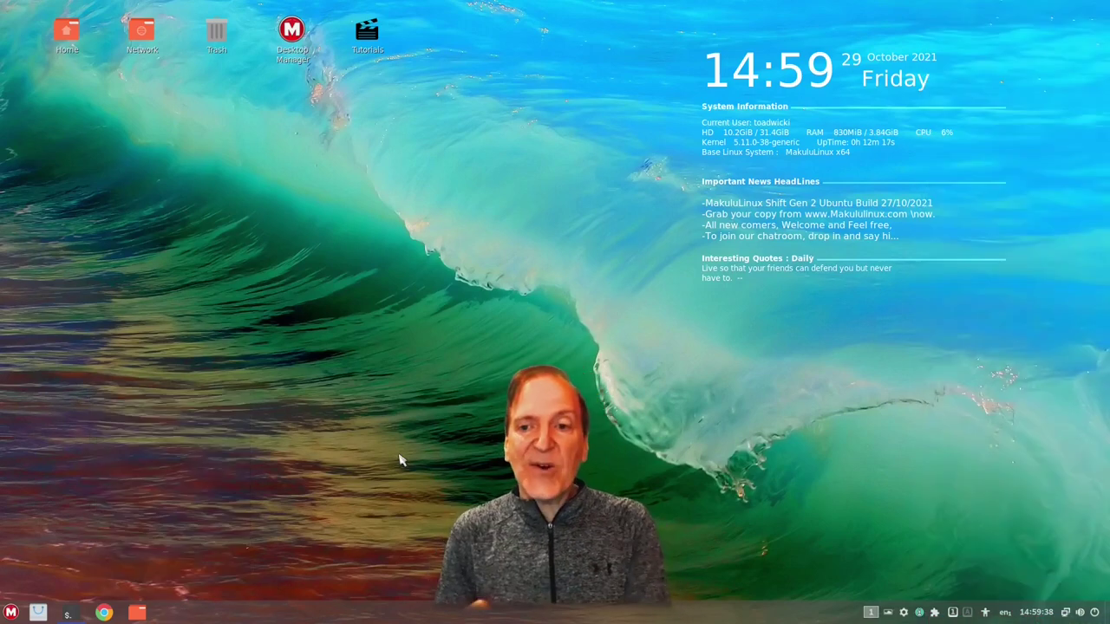